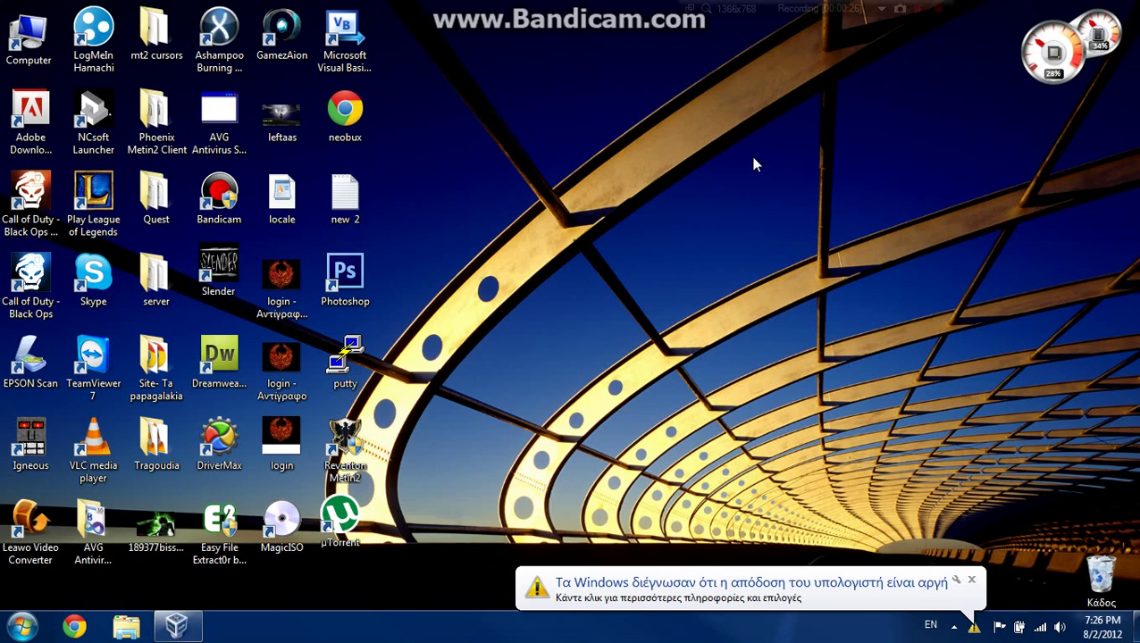
left_click(971, 579)
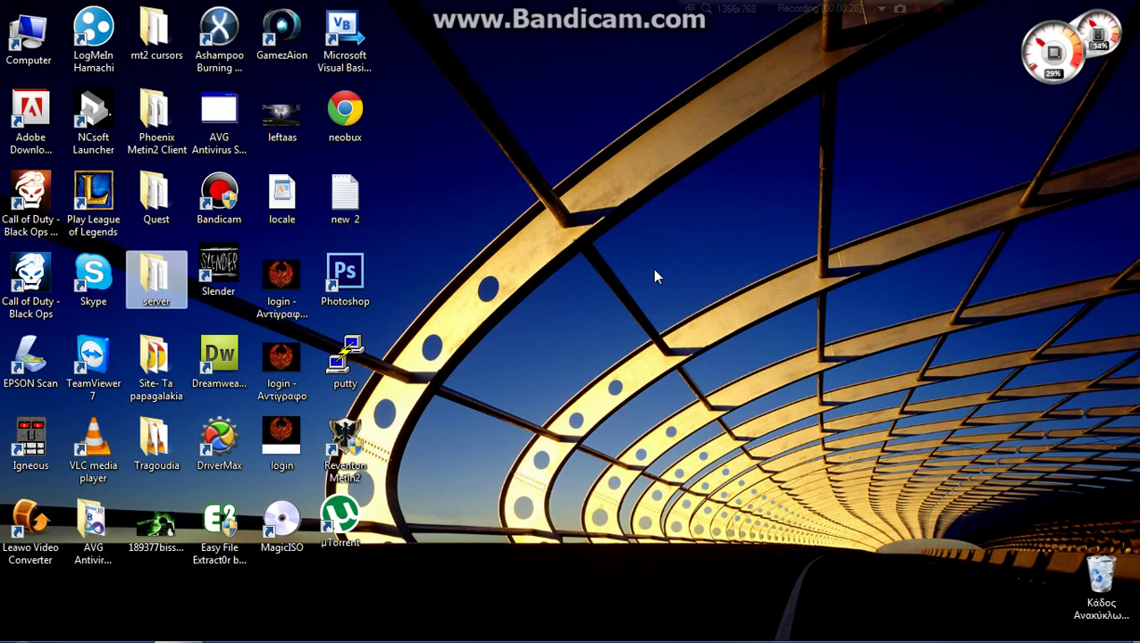
left_click(654, 276)
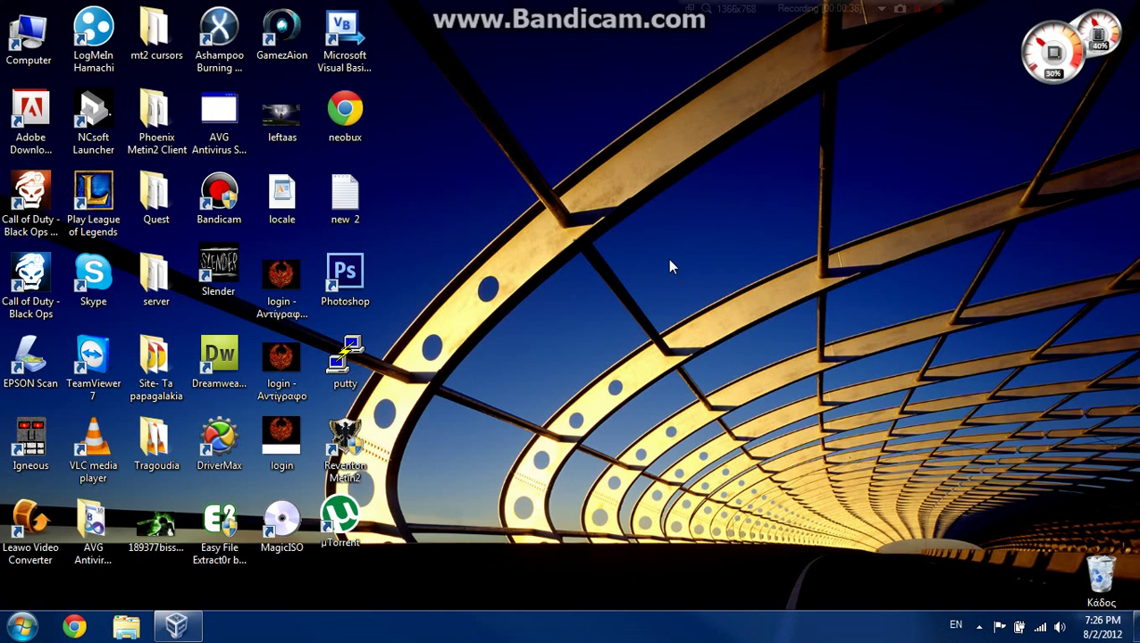
left_click_drag(474, 140, 747, 429)
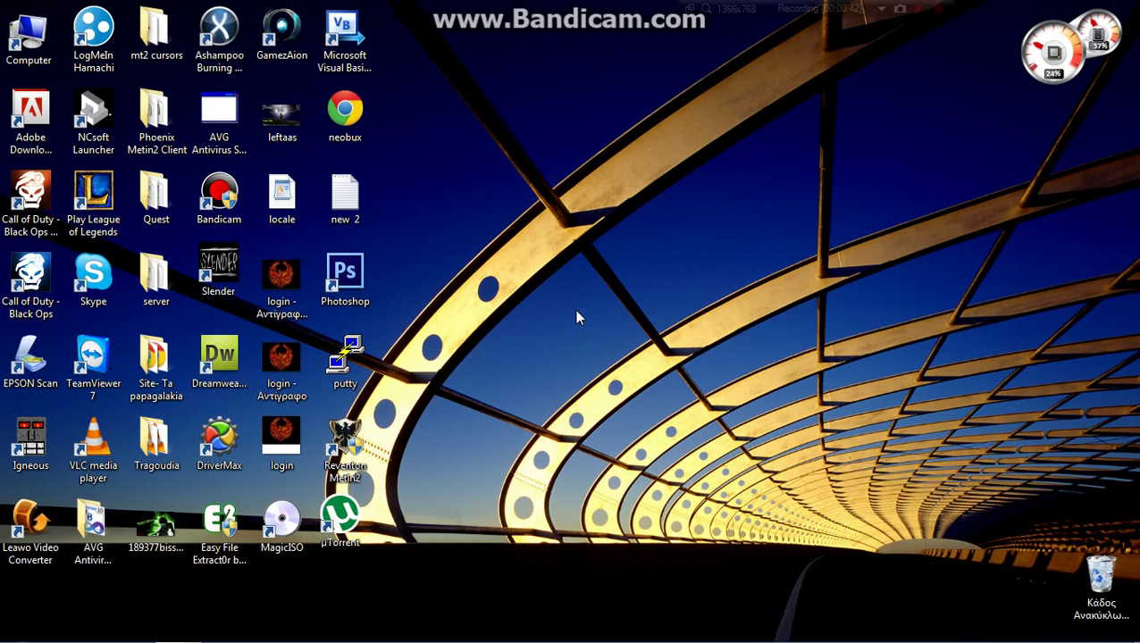
- Open the sf folder inside the desktop's server folder and locate the Serverfiles_Made_by_icebeatzz disk image
double_click(156, 284)
scroll(515, 508, "down", 2)
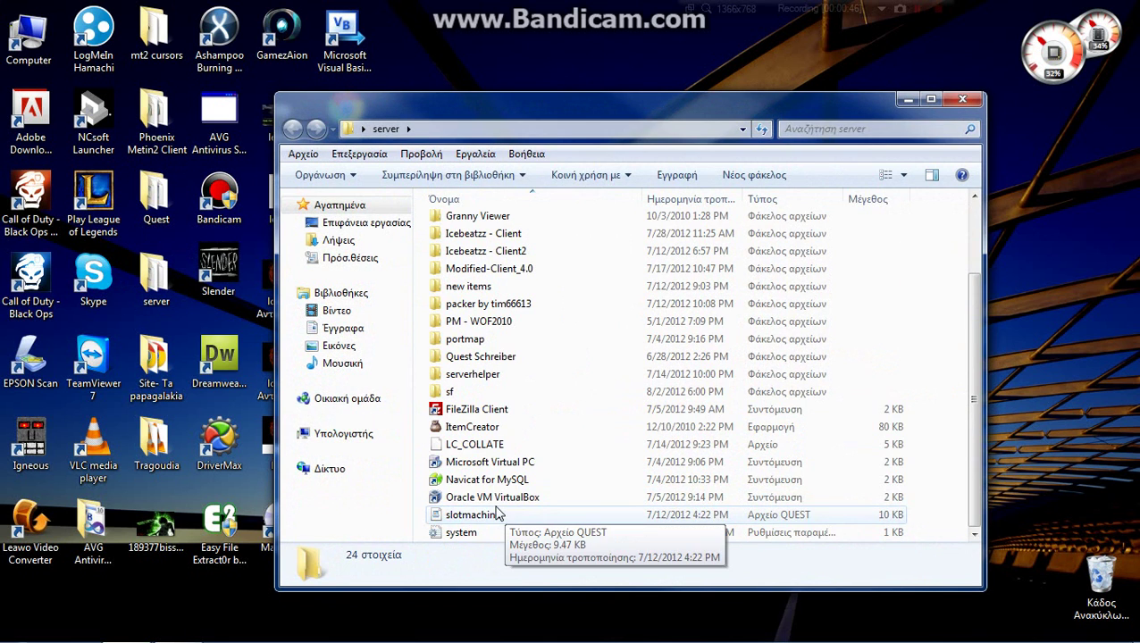
double_click(446, 390)
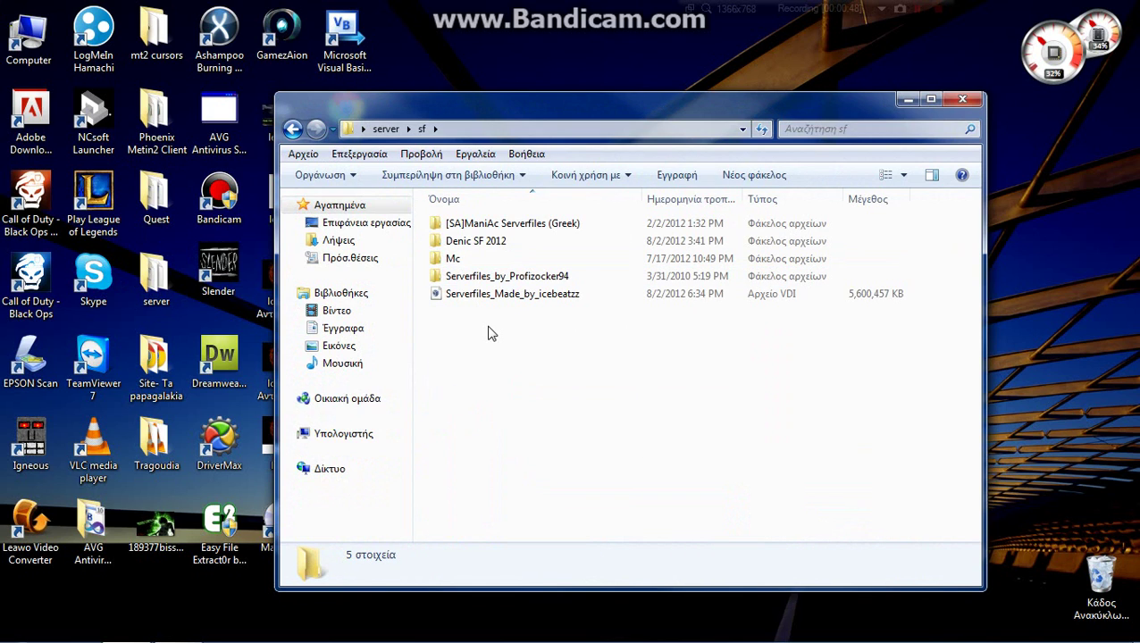
left_click(454, 295)
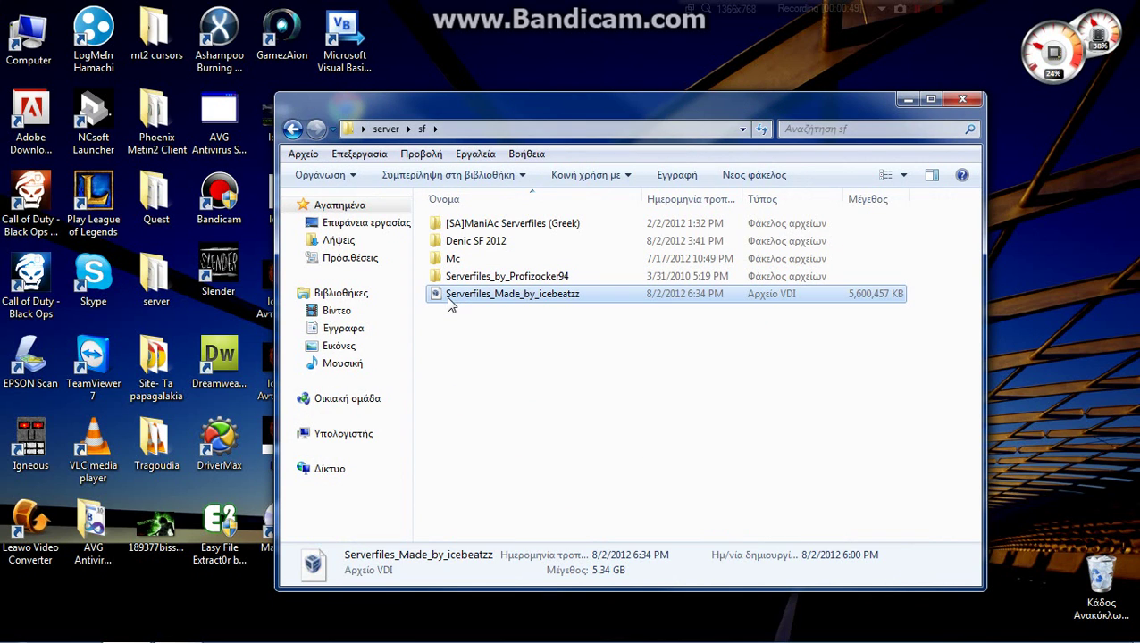
left_click(525, 390)
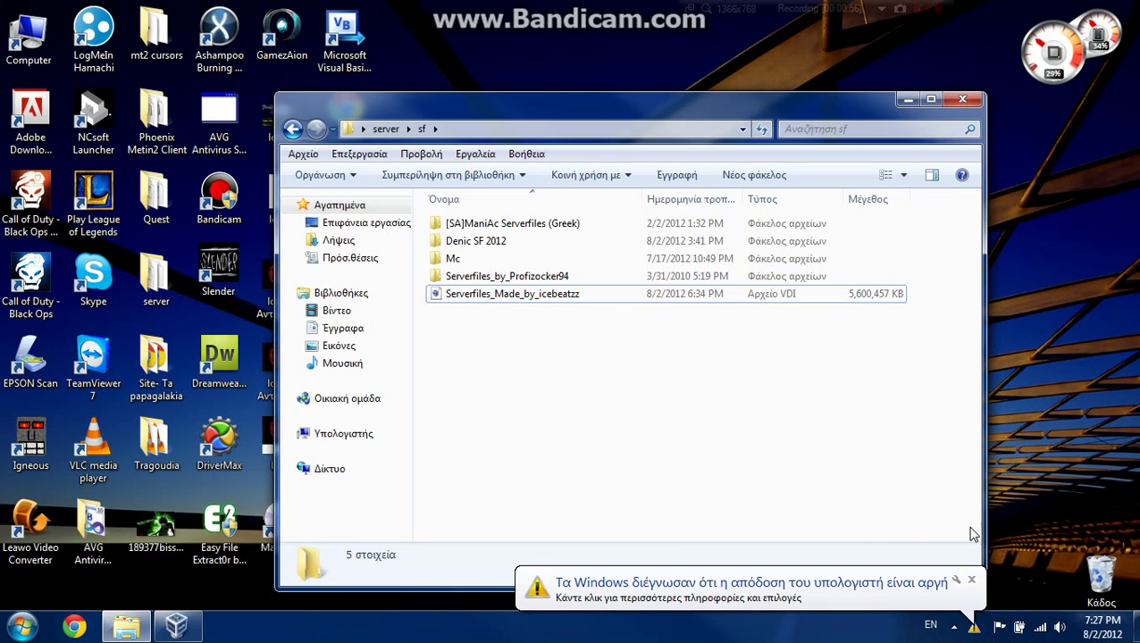
left_click(971, 580)
left_click(581, 420)
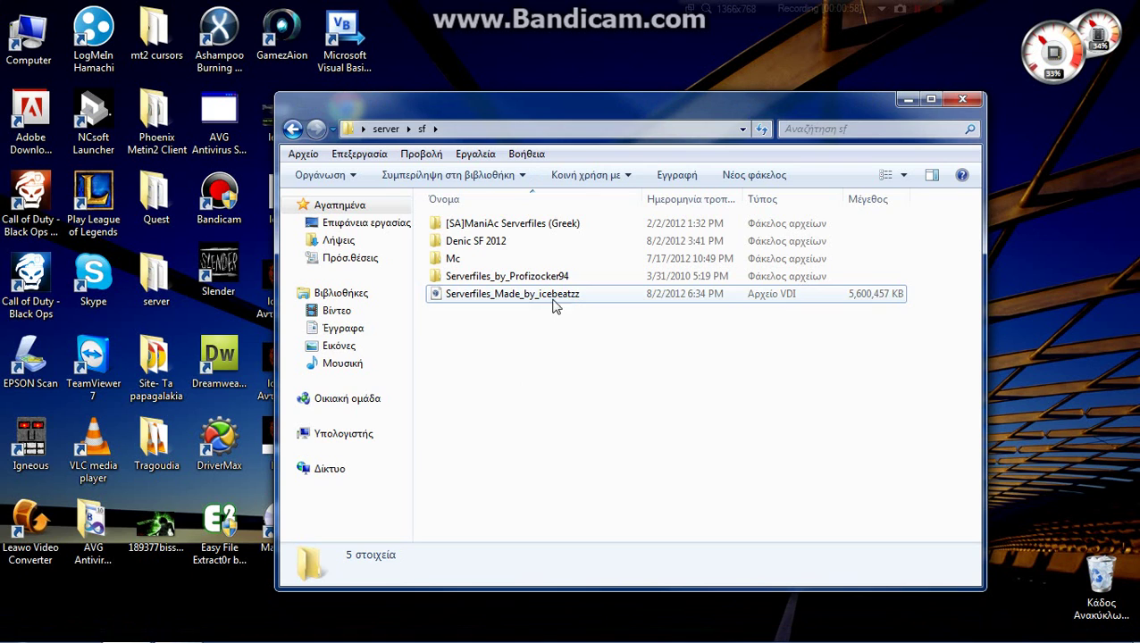
- Go back to the server folder, look through its tool shortcuts and close the folder window
left_click(385, 130)
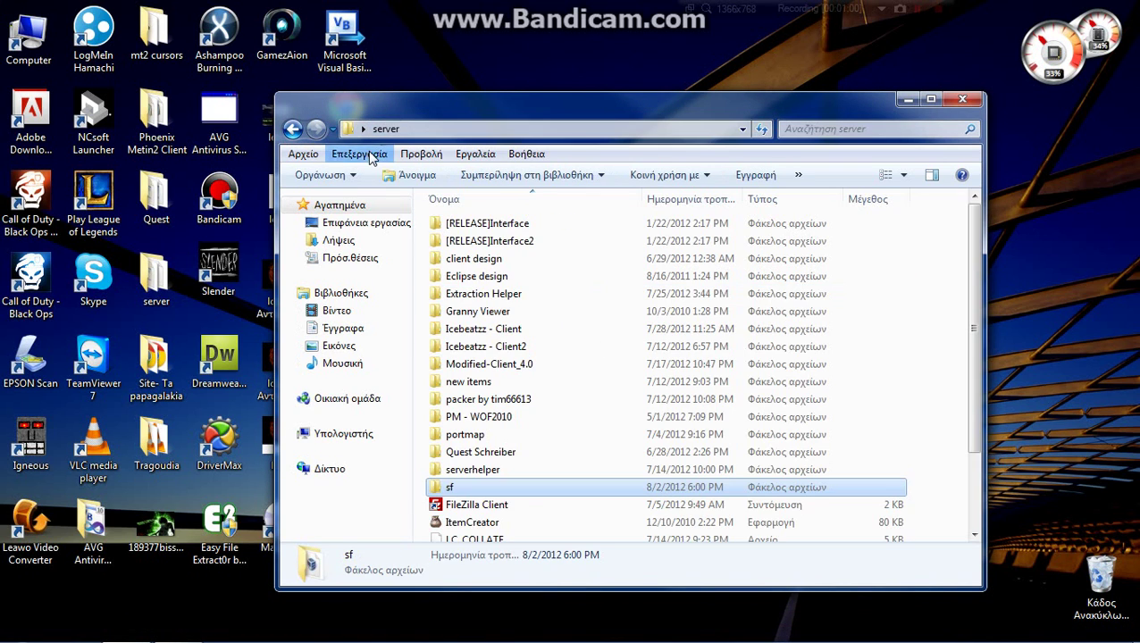
scroll(572, 393, "down", 2)
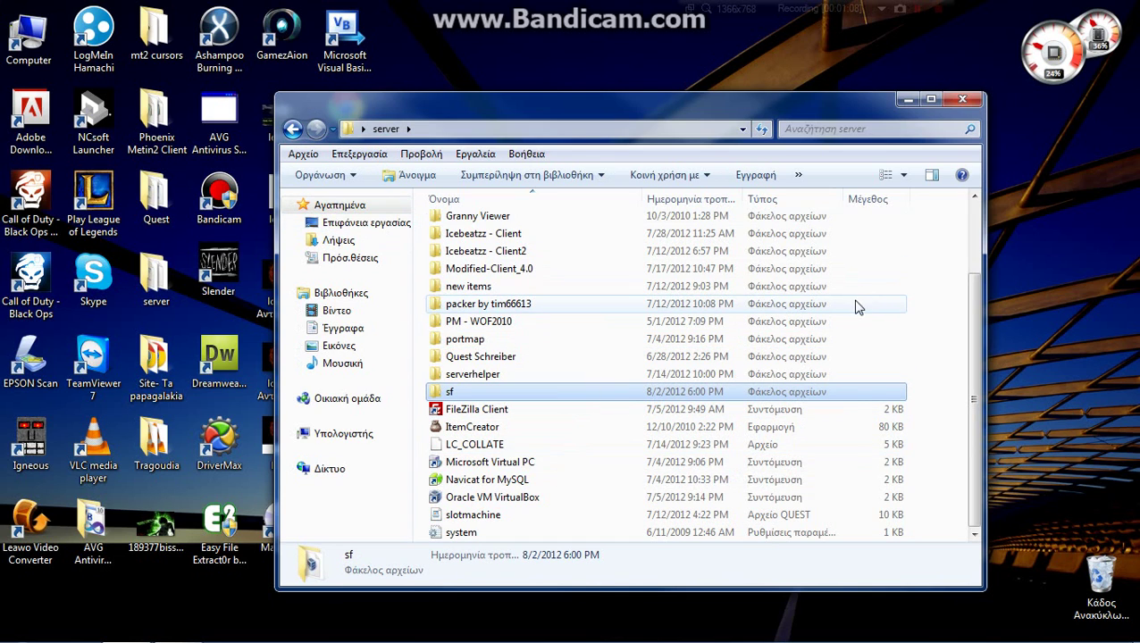
left_click(951, 401)
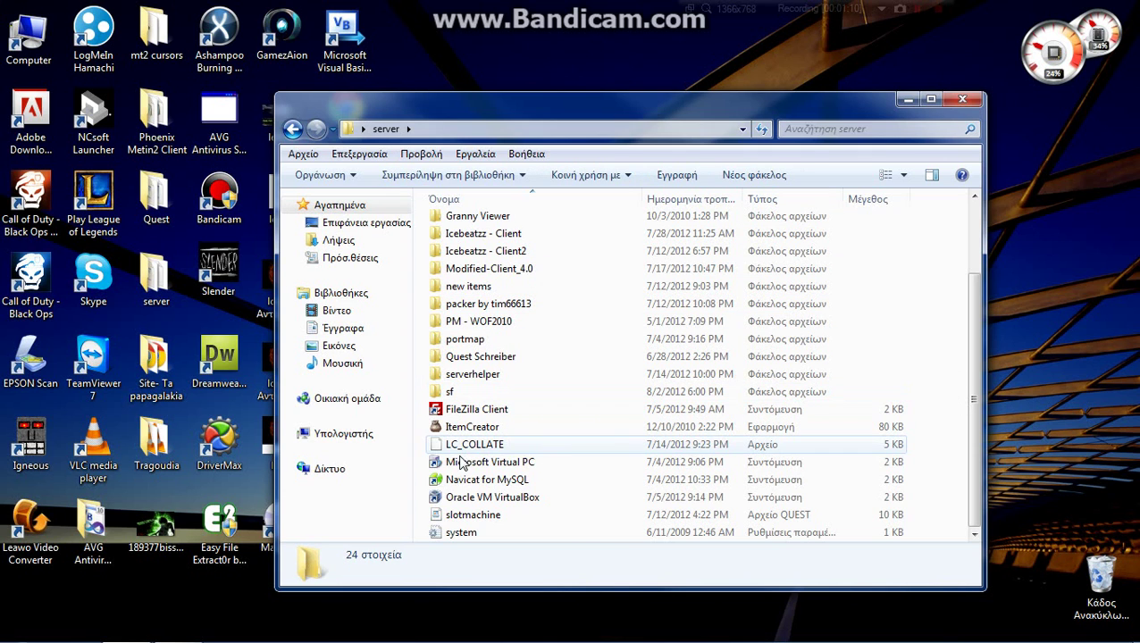
left_click(962, 99)
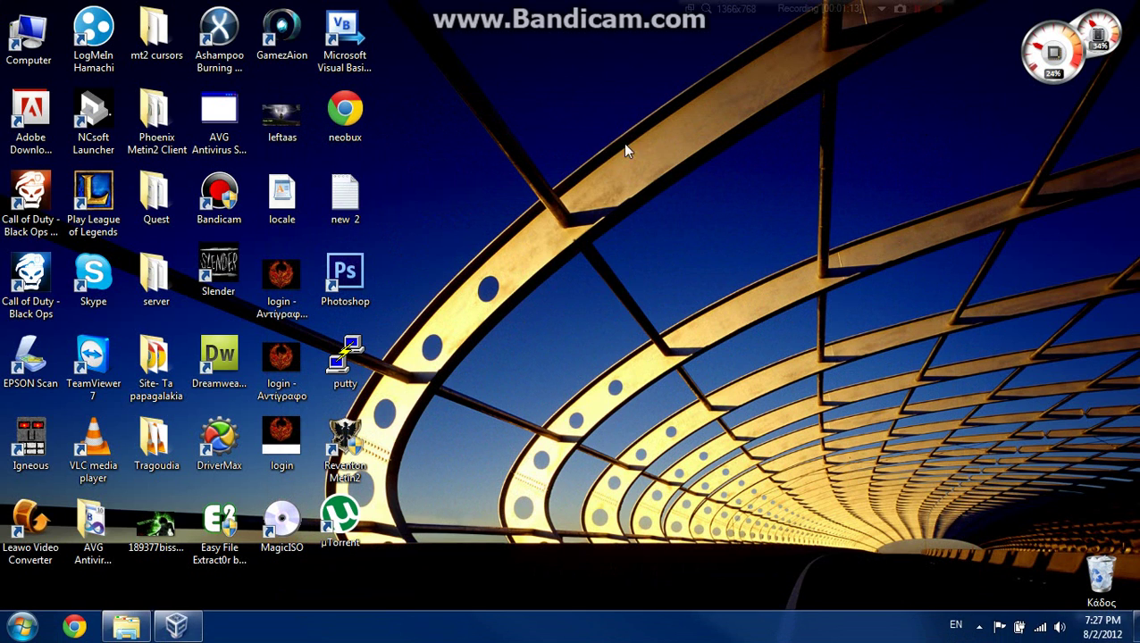
left_click_drag(580, 127, 725, 384)
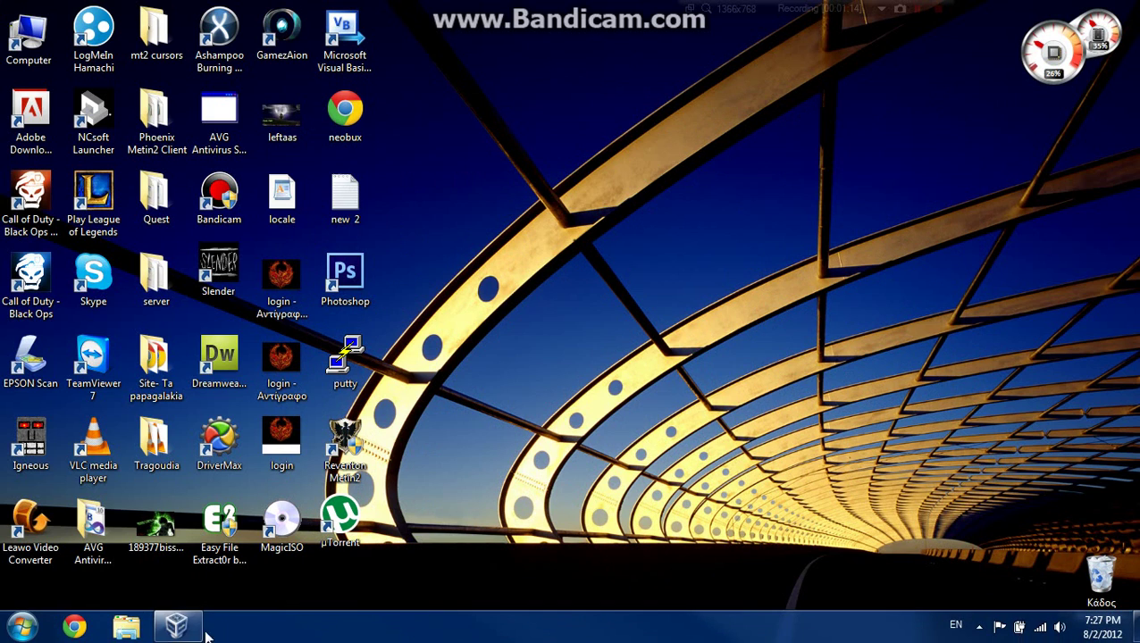
- Switch to Oracle VM VirtualBox and start a new virtual machine with BSD as its operating system and FreeBSD as its version
left_click(177, 625)
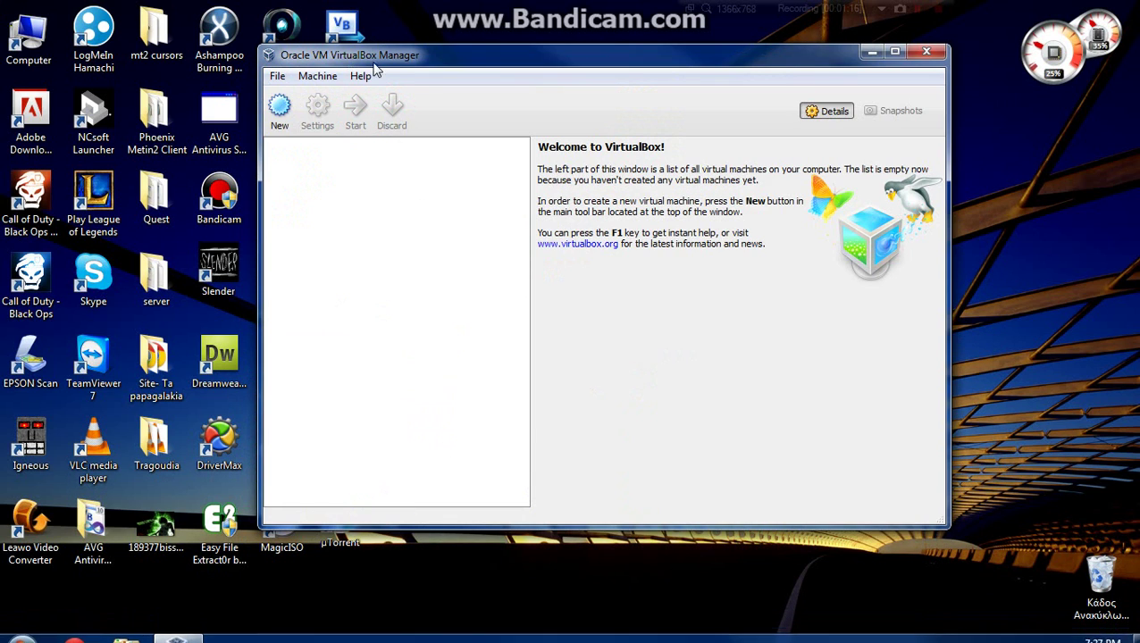
left_click(293, 123)
left_click(745, 417)
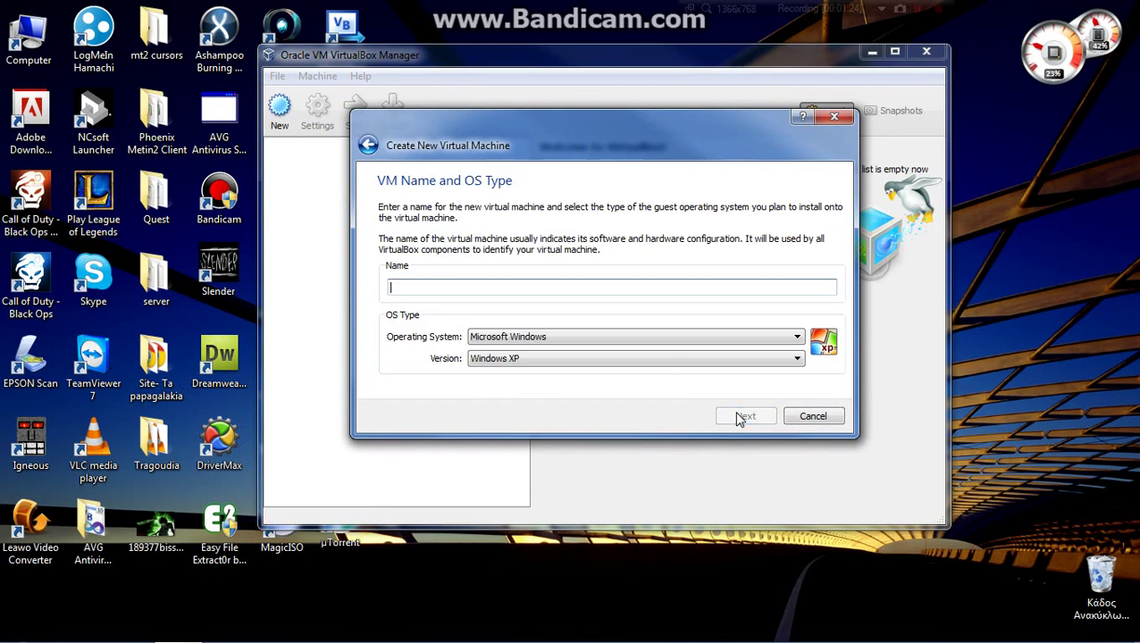
left_click(500, 337)
left_click(493, 383)
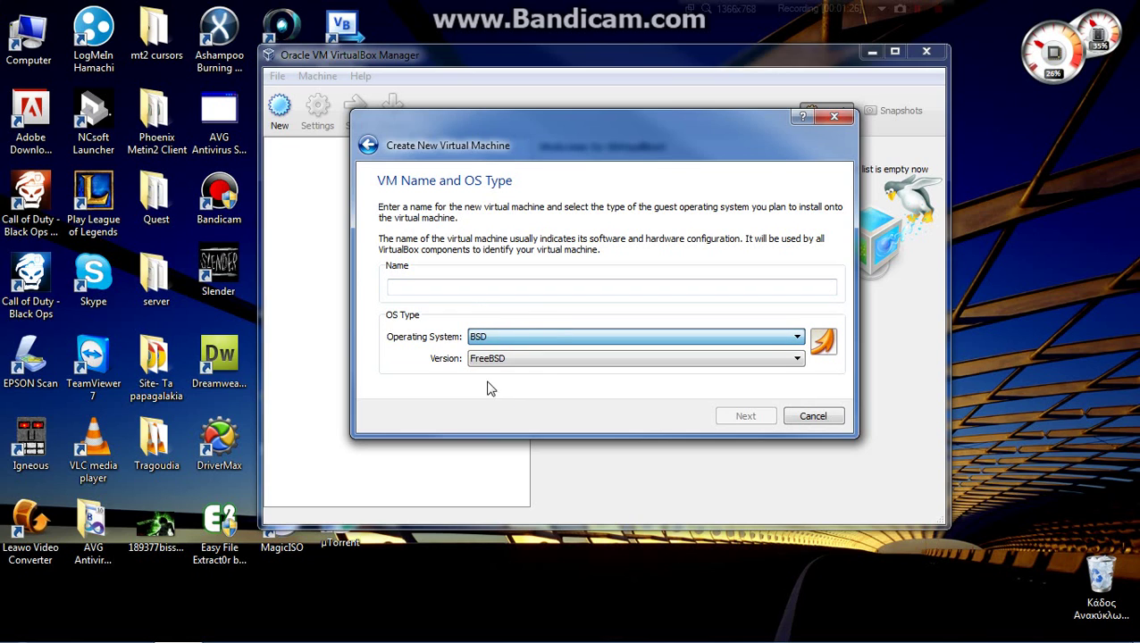
- Enter the owner's first name as the name of the new virtual machine
left_click(411, 280)
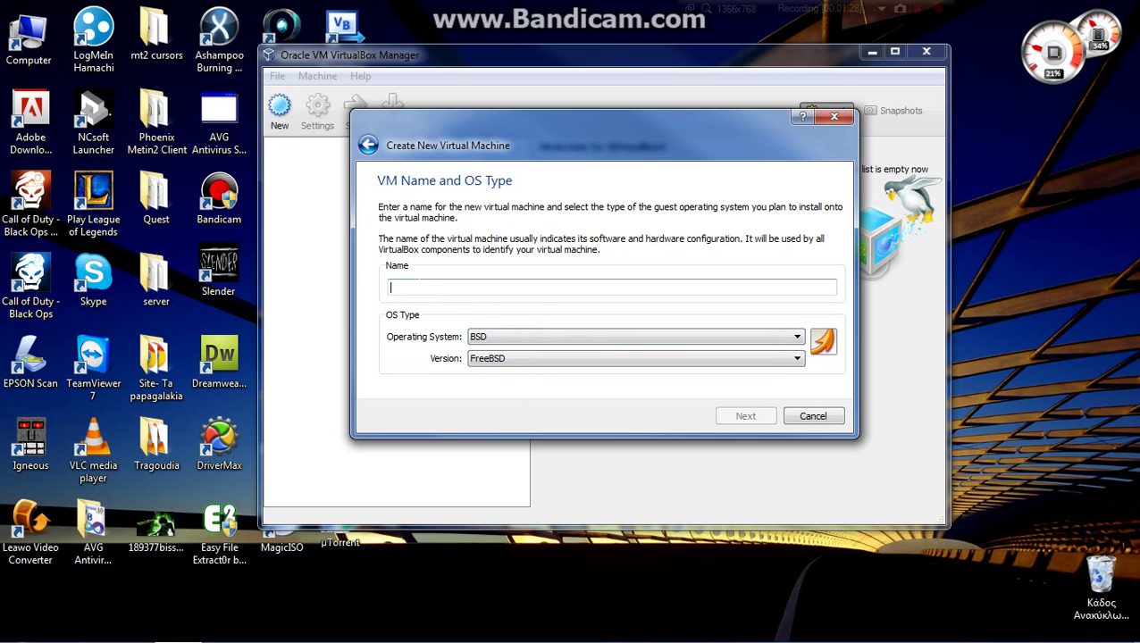
type("Mtr")
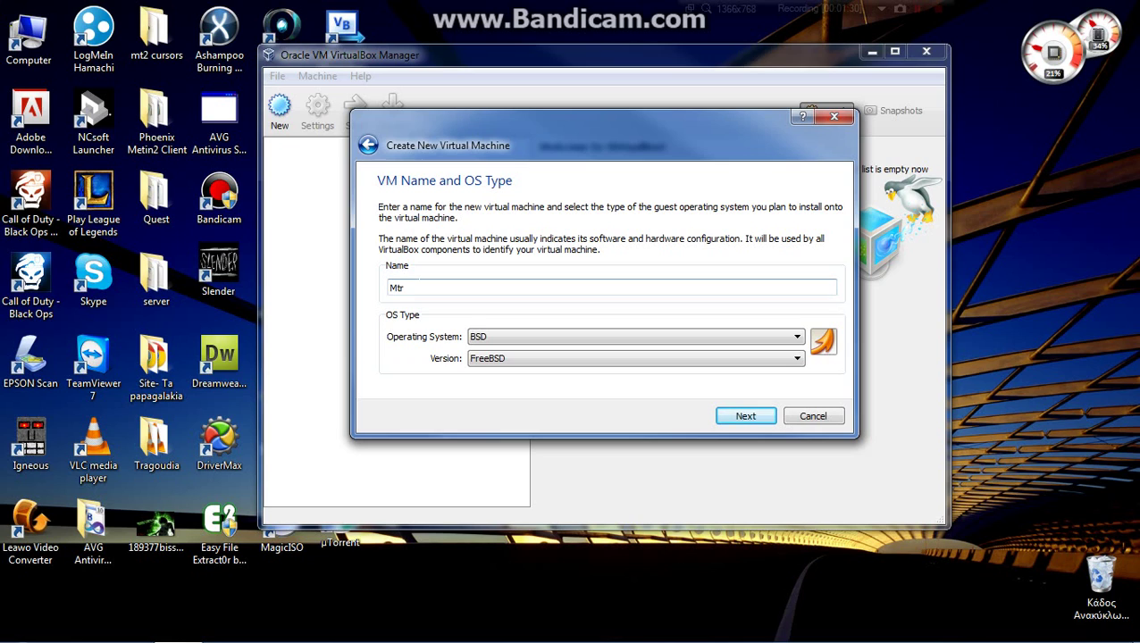
key("BackSpace")
key("BackSpace")
key("BackSpace")
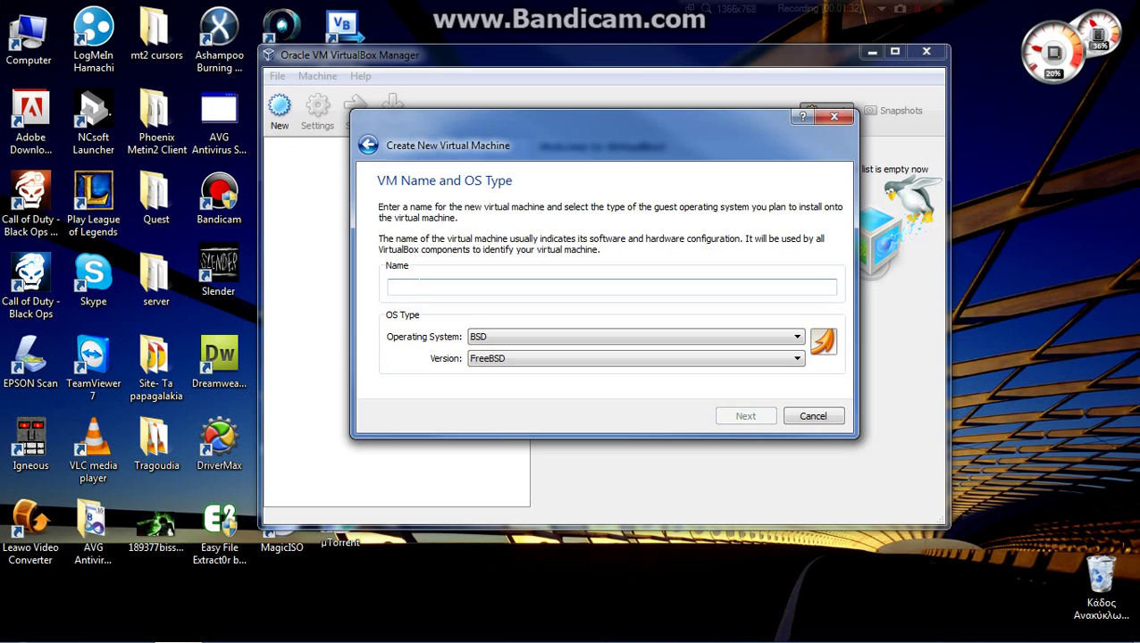
type("Nikos")
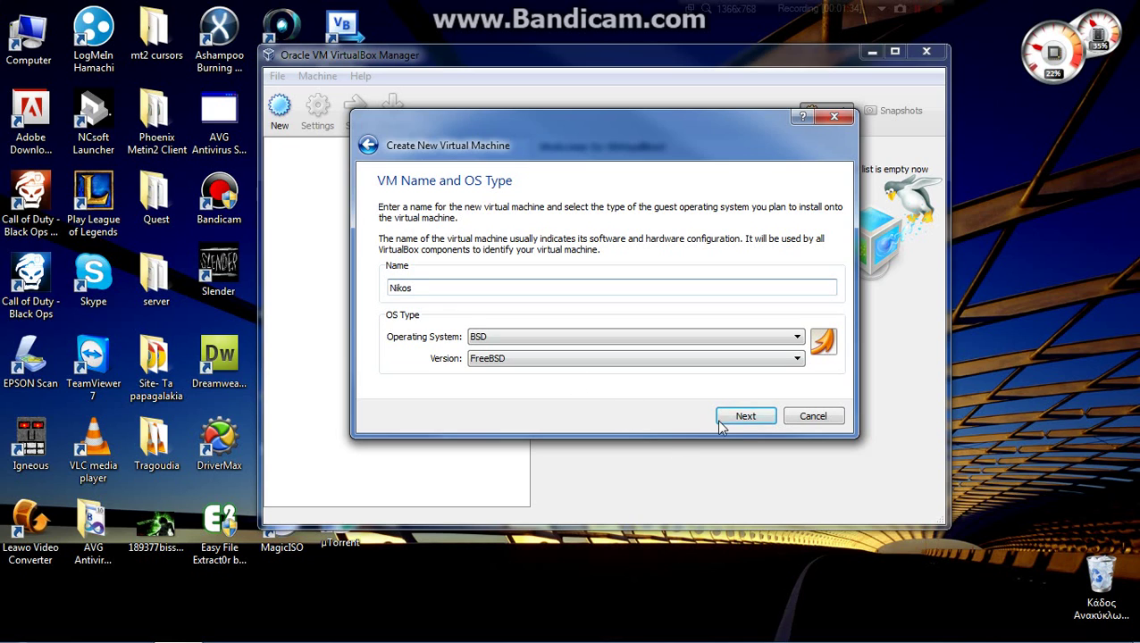
- Proceed to the memory settings, set the base memory size to 512 MB and accept it
left_click(723, 423)
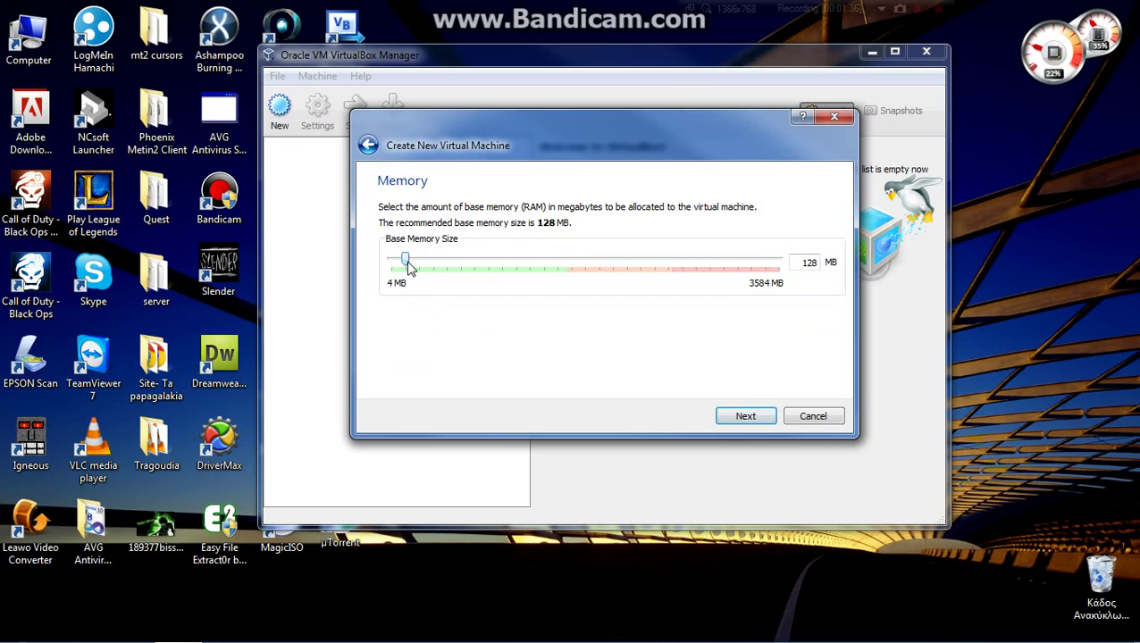
left_click_drag(409, 268, 448, 265)
left_click(747, 418)
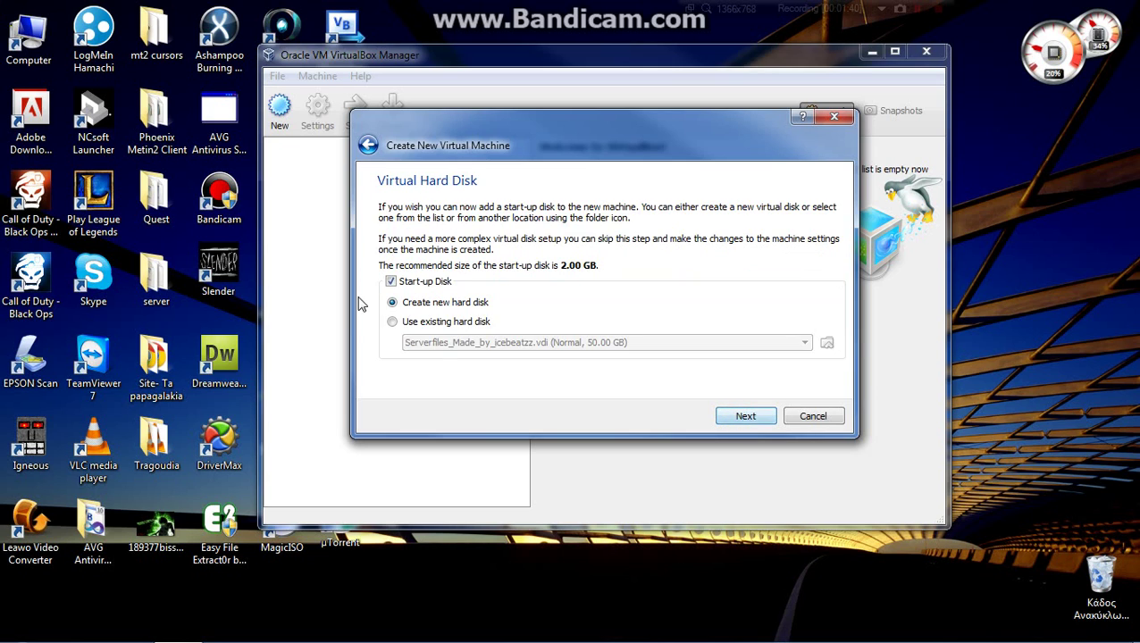
- Attach the existing hard disk Serverfiles_Made_by_icebeatzz.vdi from the sf folder as start-up disk and finish creating the virtual machine
left_click(397, 323)
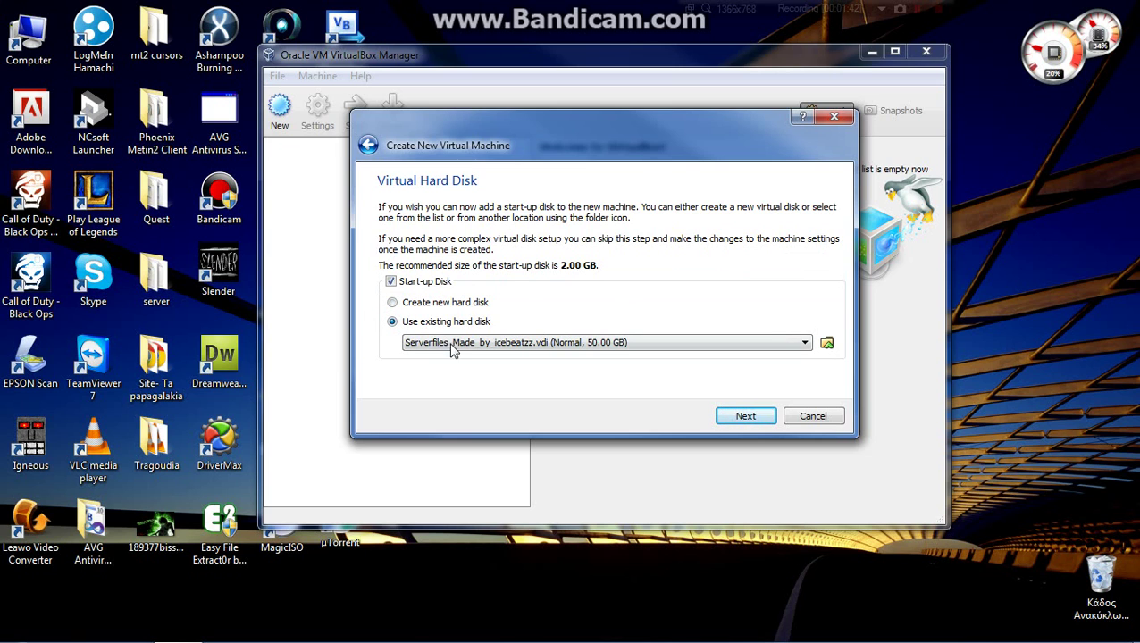
left_click(827, 344)
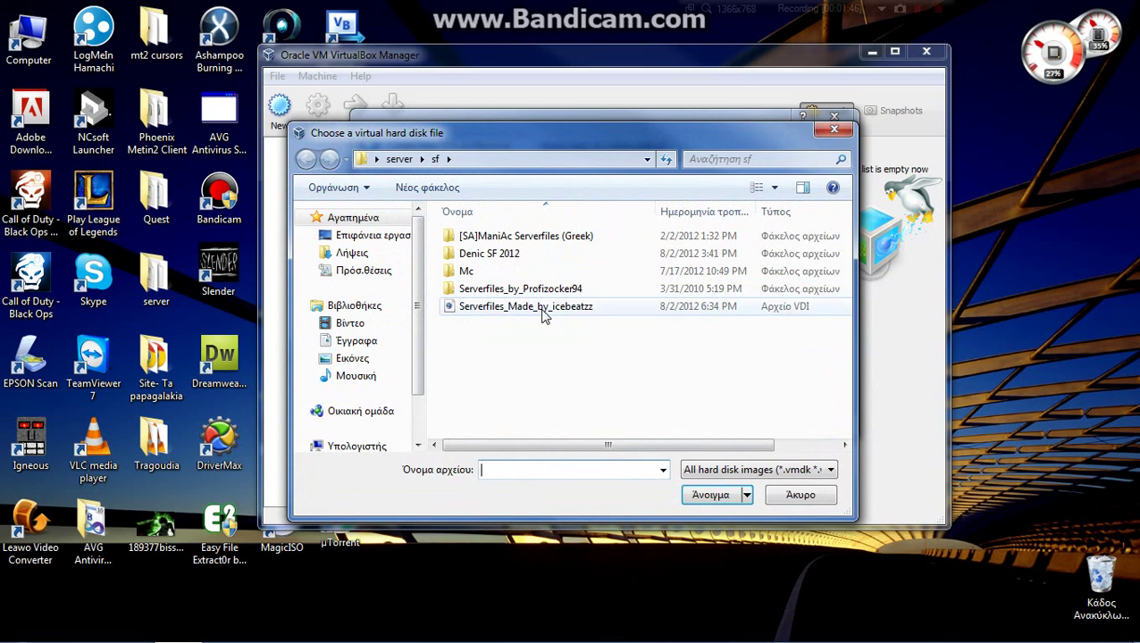
left_click(542, 307)
left_click(716, 494)
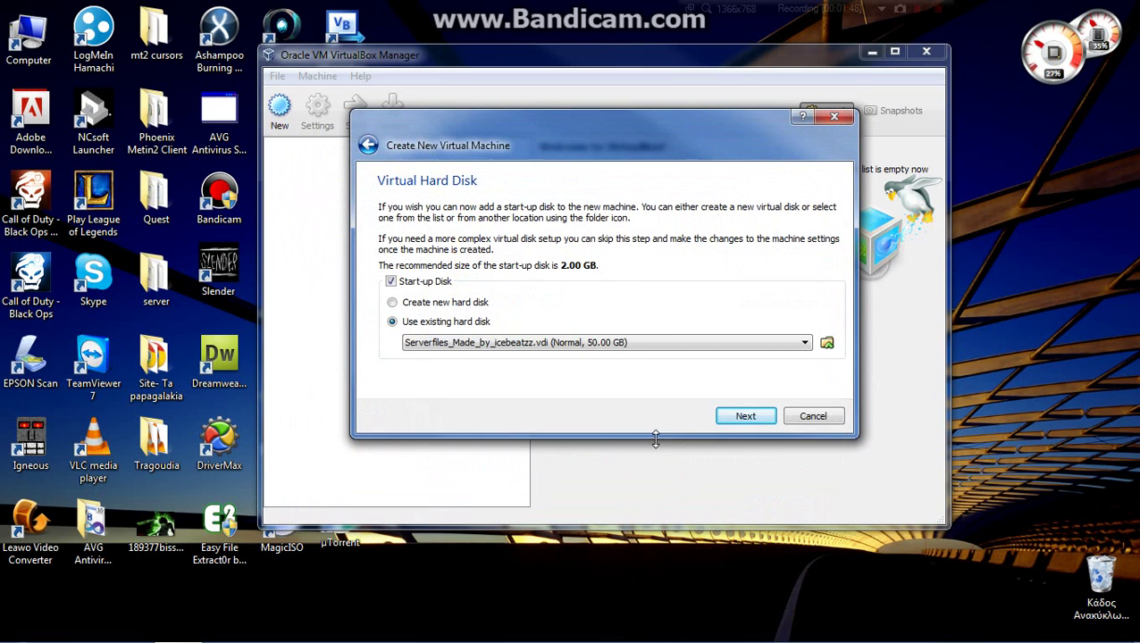
left_click(746, 417)
left_click(744, 415)
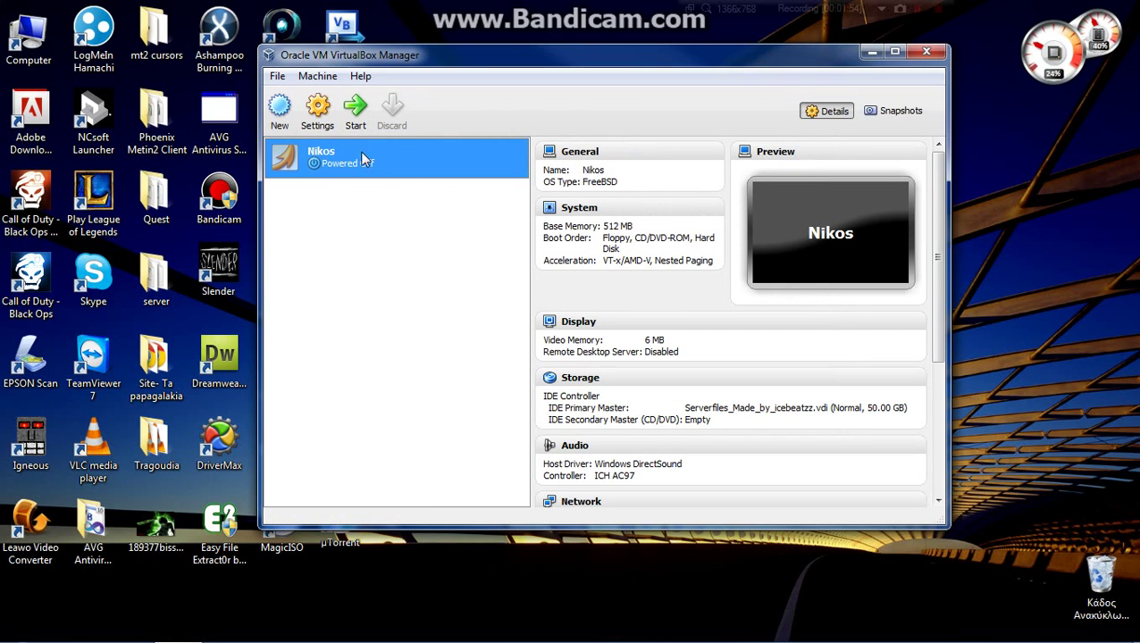
- Start the new virtual machine and adjust its window size to fit the guest display
left_click(355, 111)
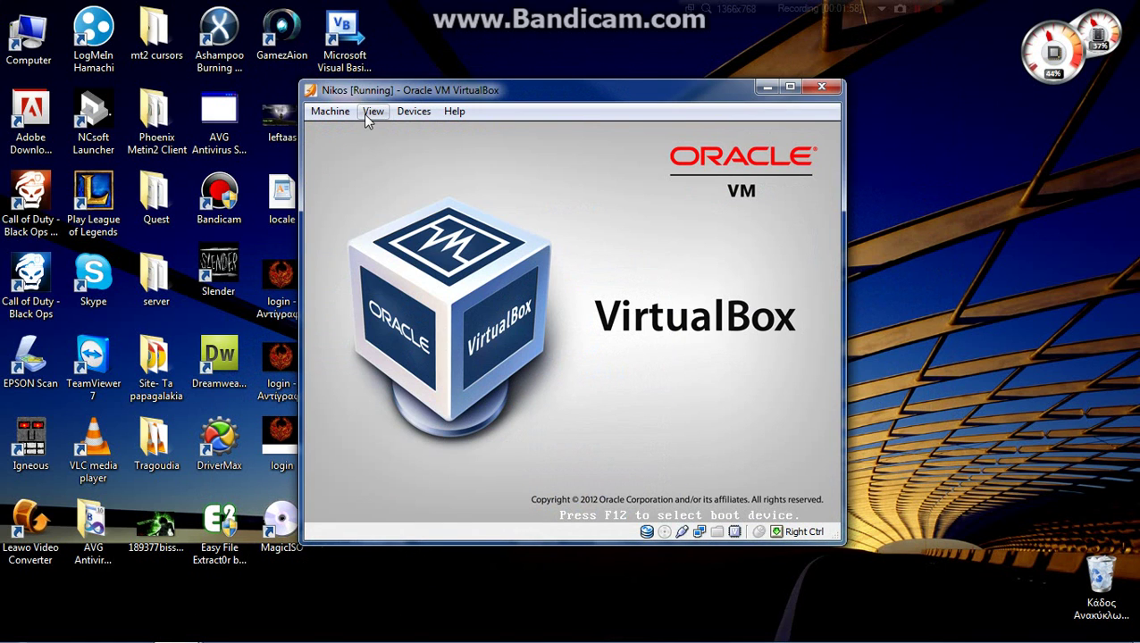
left_click(371, 112)
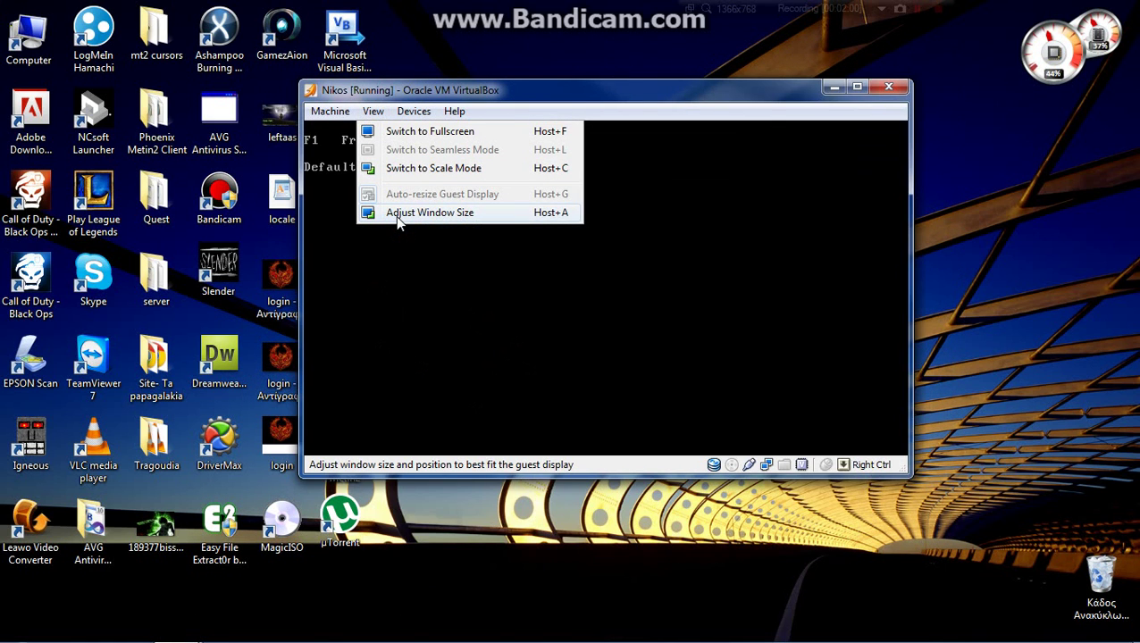
left_click(396, 215)
left_click(366, 112)
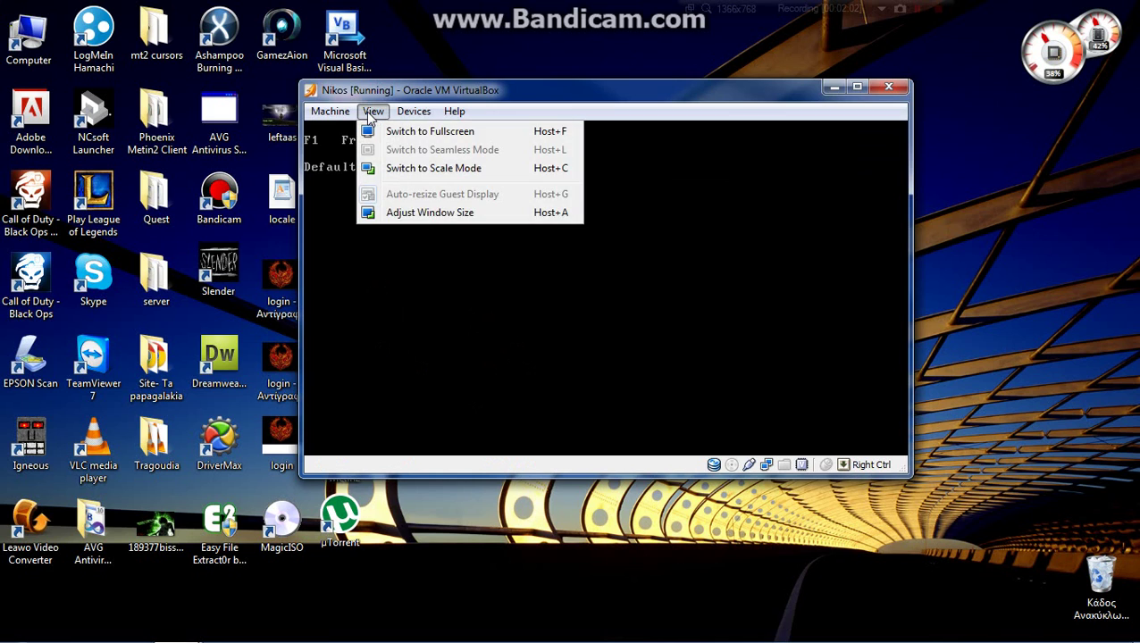
left_click(446, 214)
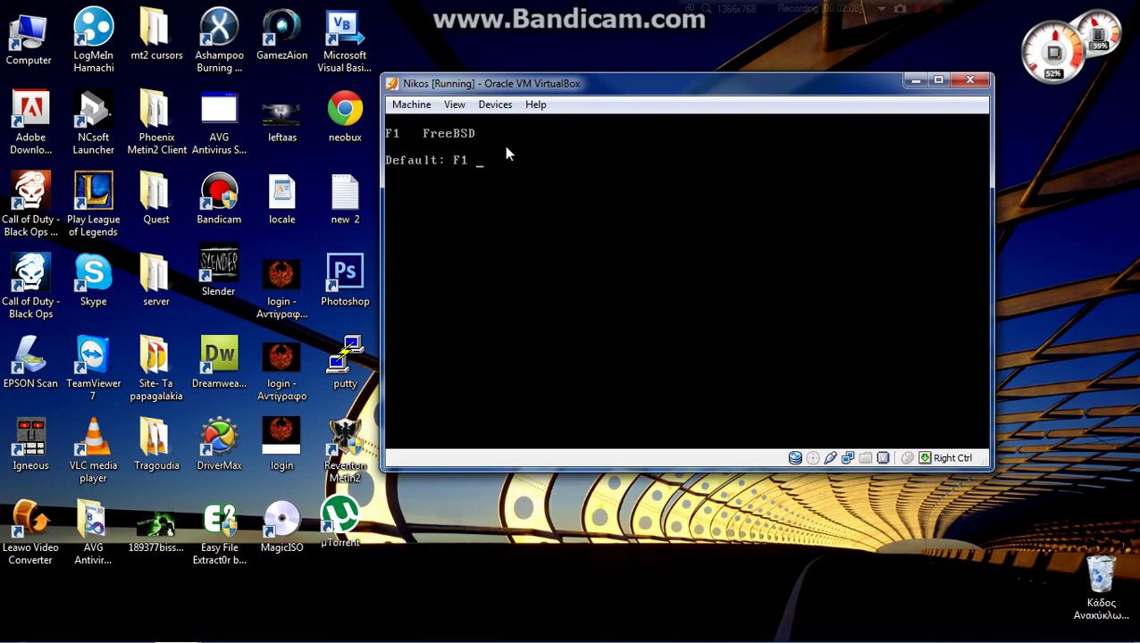
- Boot the virtual machine into FreeBSD with the default boot option
key("Return")
key("Return")
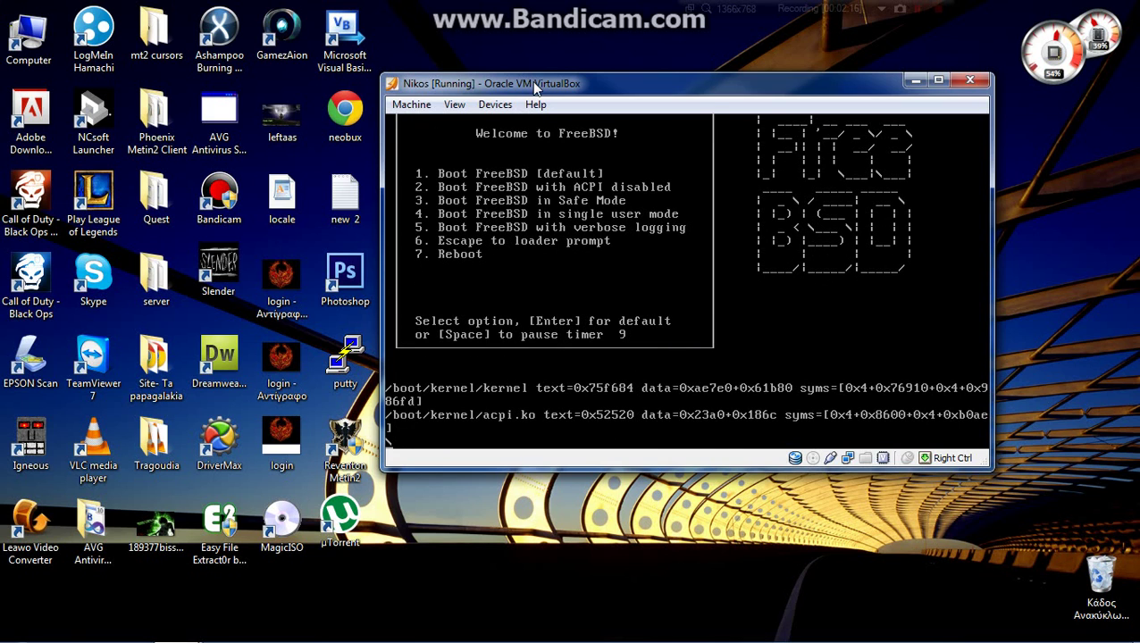
mouse_move(536, 85)
left_mouse_down()
mouse_move(559, 91)
mouse_move(540, 91)
left_mouse_up()
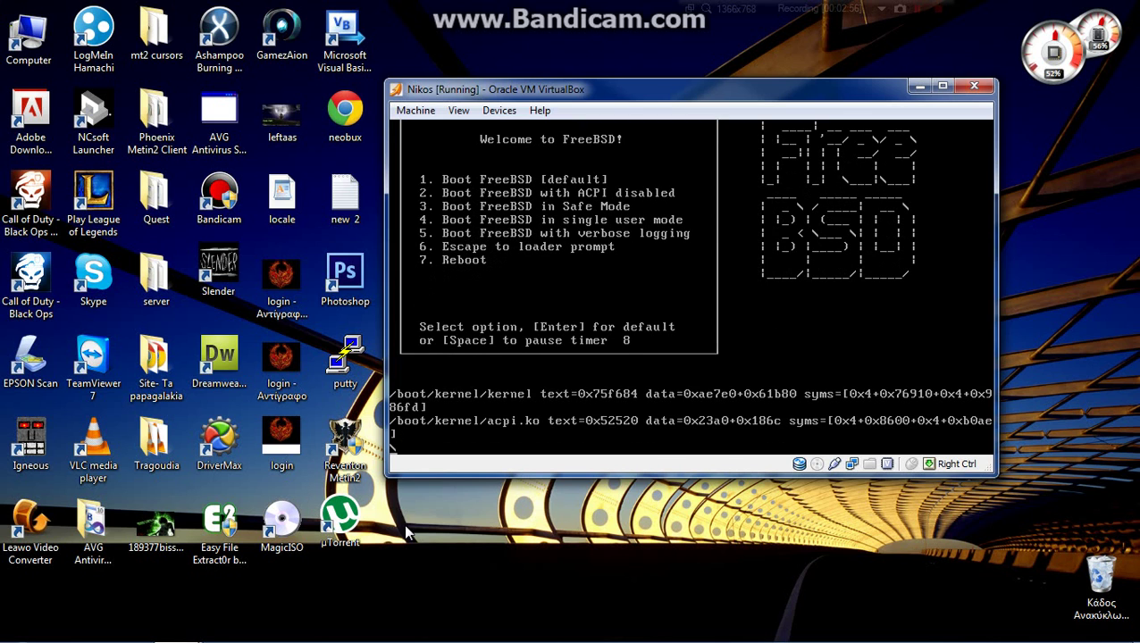
- Locate the Metin2 Serverhelper by mufkeksy application in the serverhelper subfolder of the desktop server folder, and close the folder window
left_click(162, 285)
double_click(163, 285)
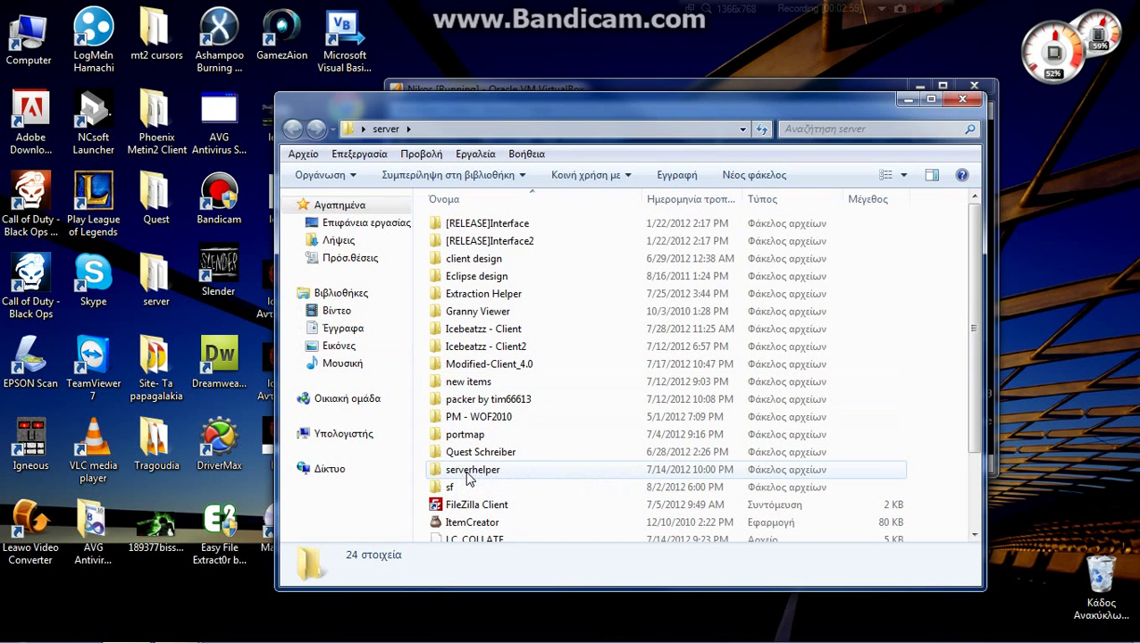
double_click(466, 473)
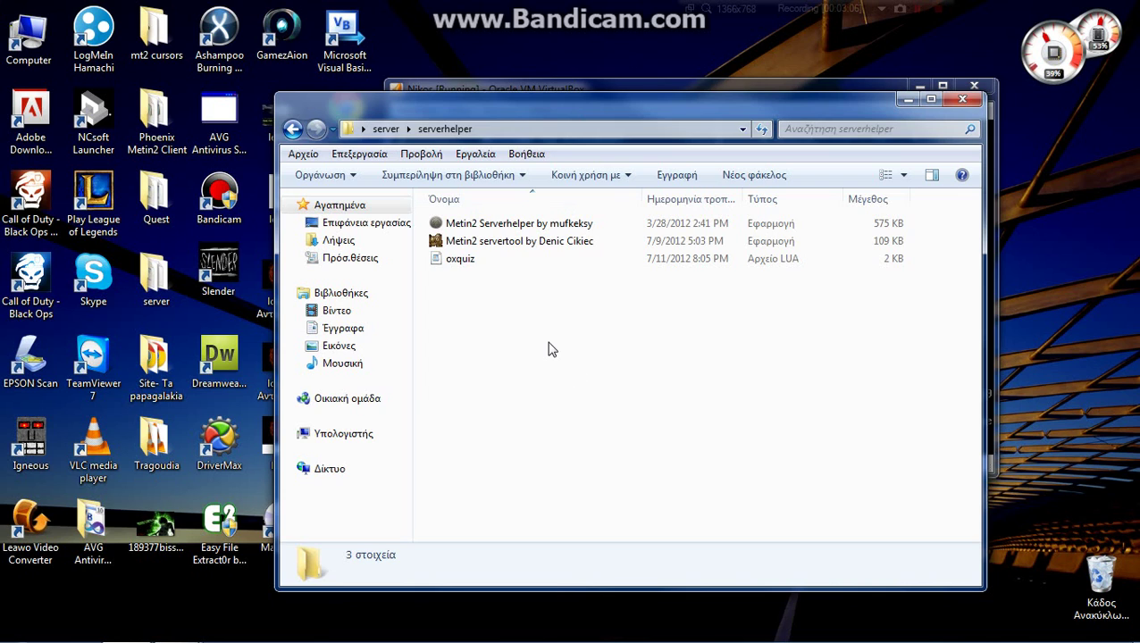
left_click(437, 225)
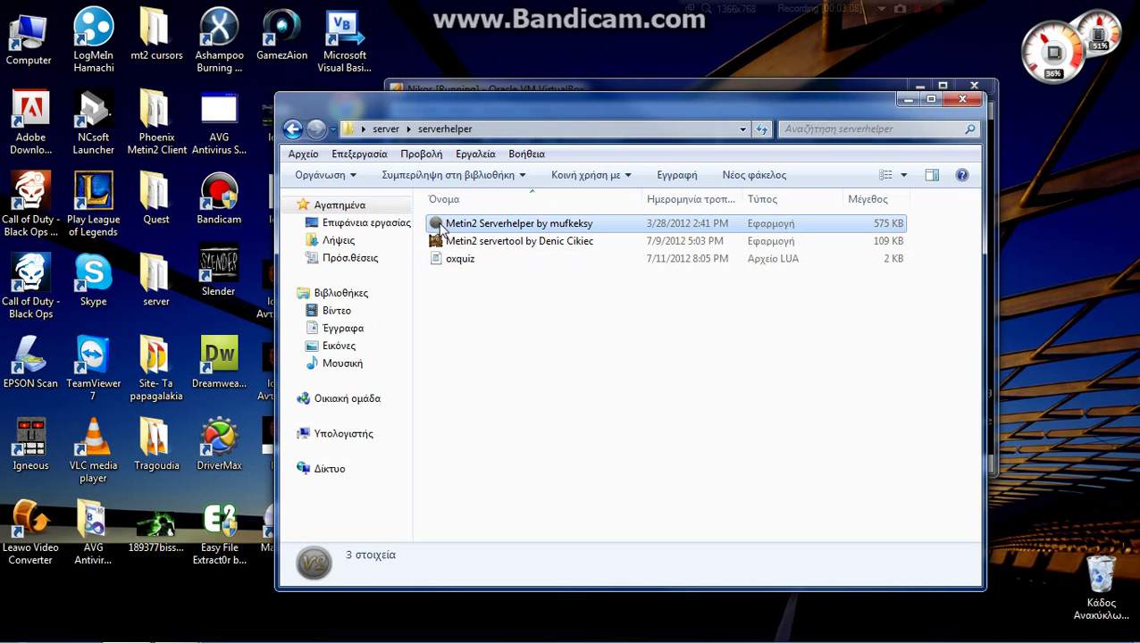
left_click(579, 388)
mouse_move(550, 228)
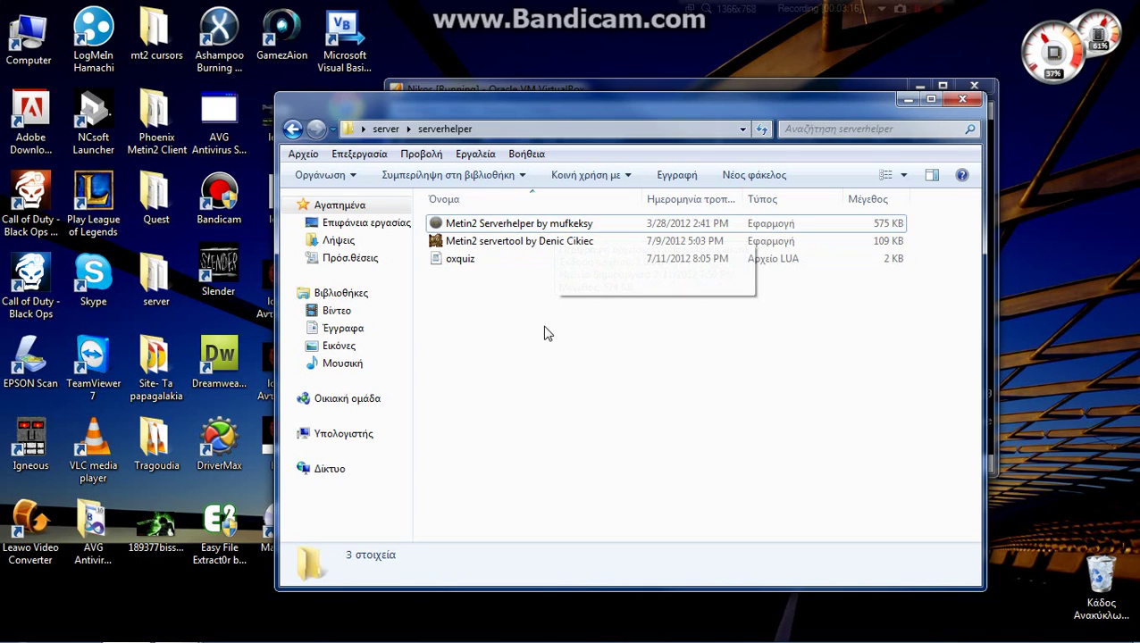
left_click(505, 228)
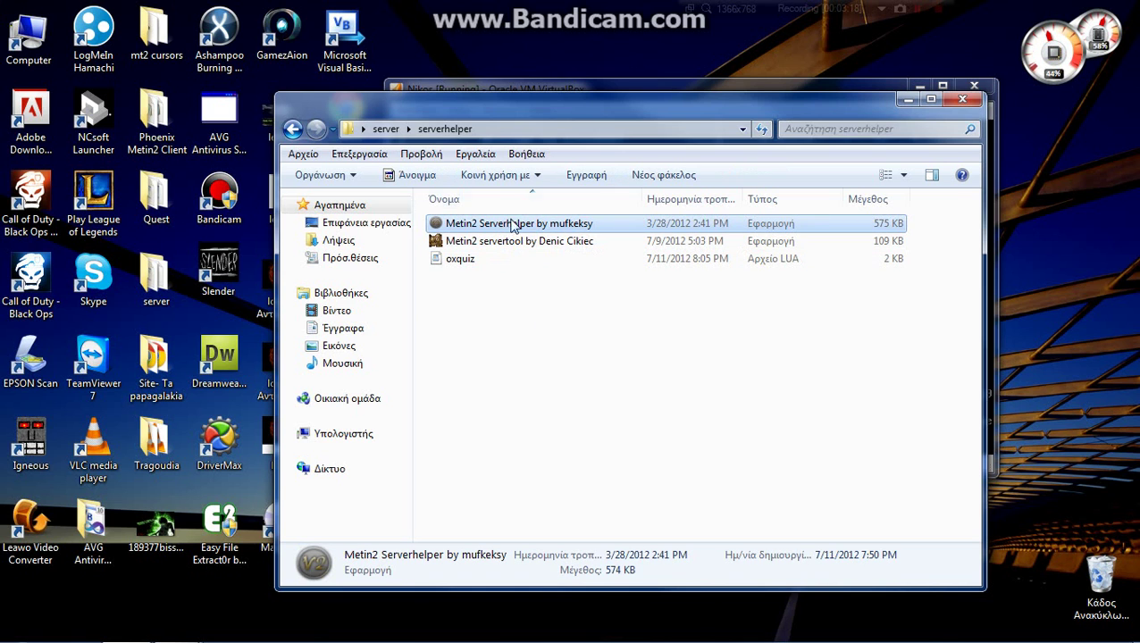
left_click(961, 99)
- Reposition the virtual machine window slightly on the desktop and dismiss the Windows performance notification
left_click_drag(504, 92, 495, 90)
left_click_drag(420, 95, 435, 96)
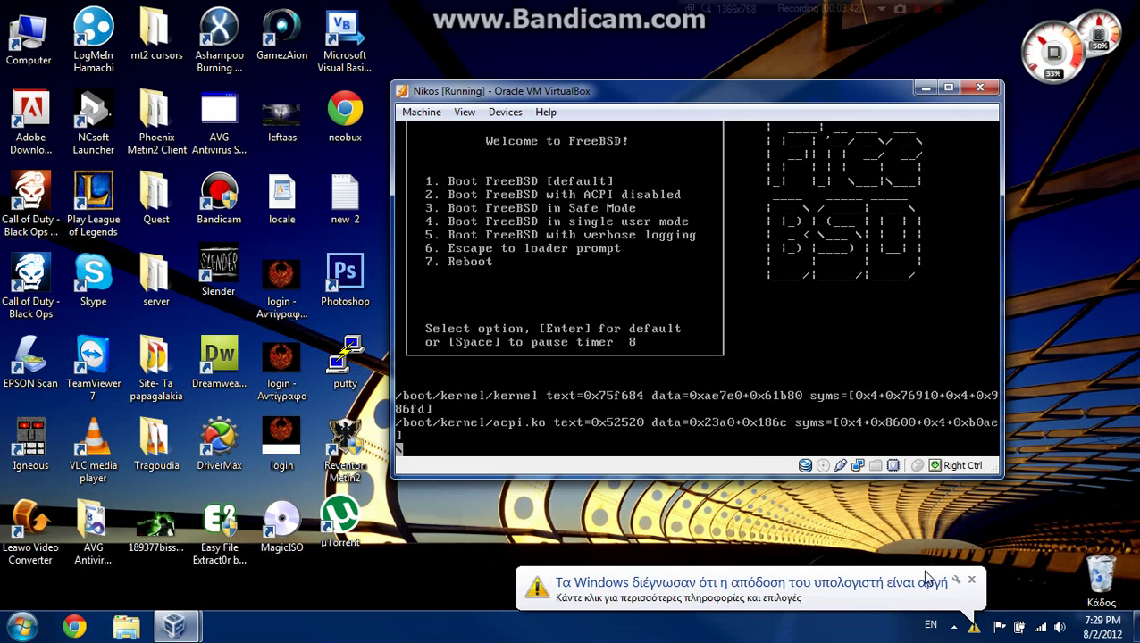
left_click(970, 581)
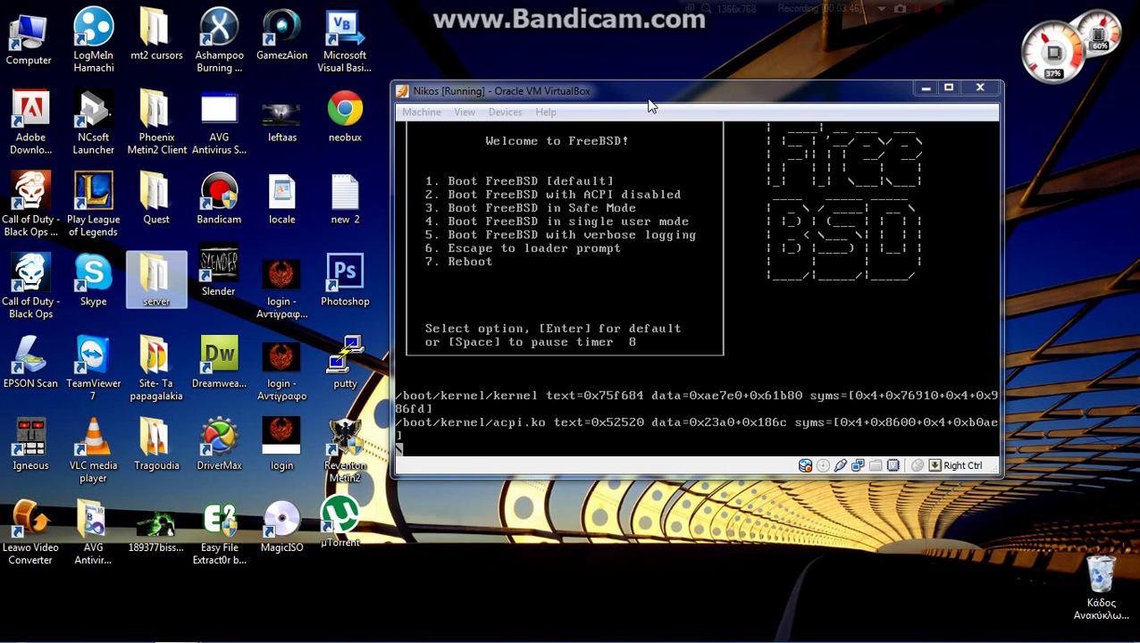
left_click_drag(645, 95, 644, 89)
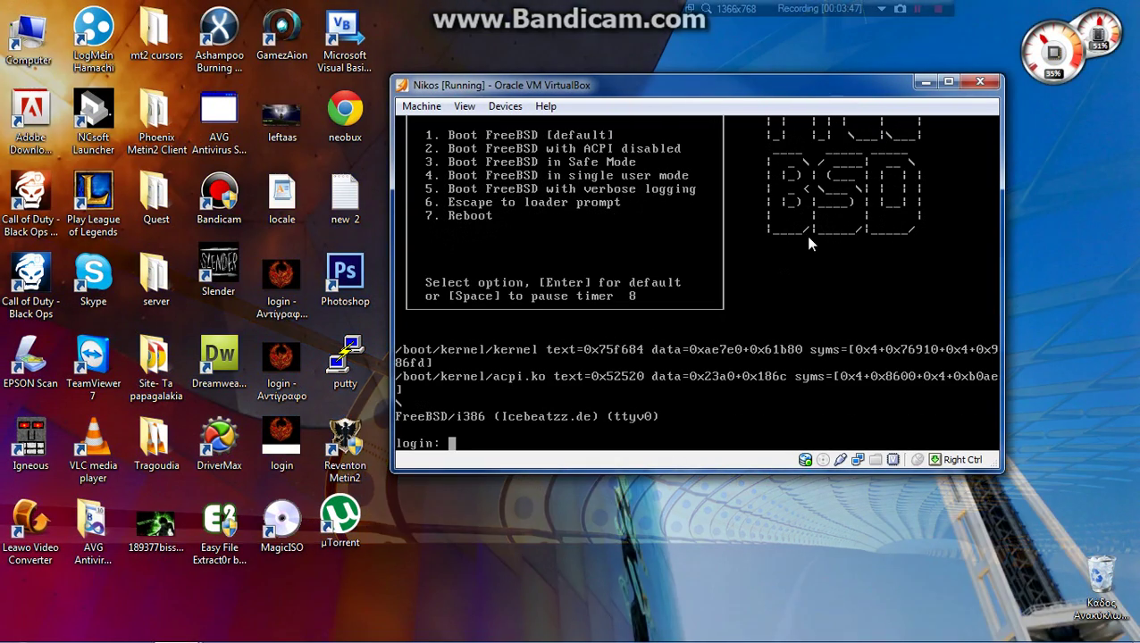
- Log in to the FreeBSD console as root with the account password and return focus to the console
type("root")
key("Return")
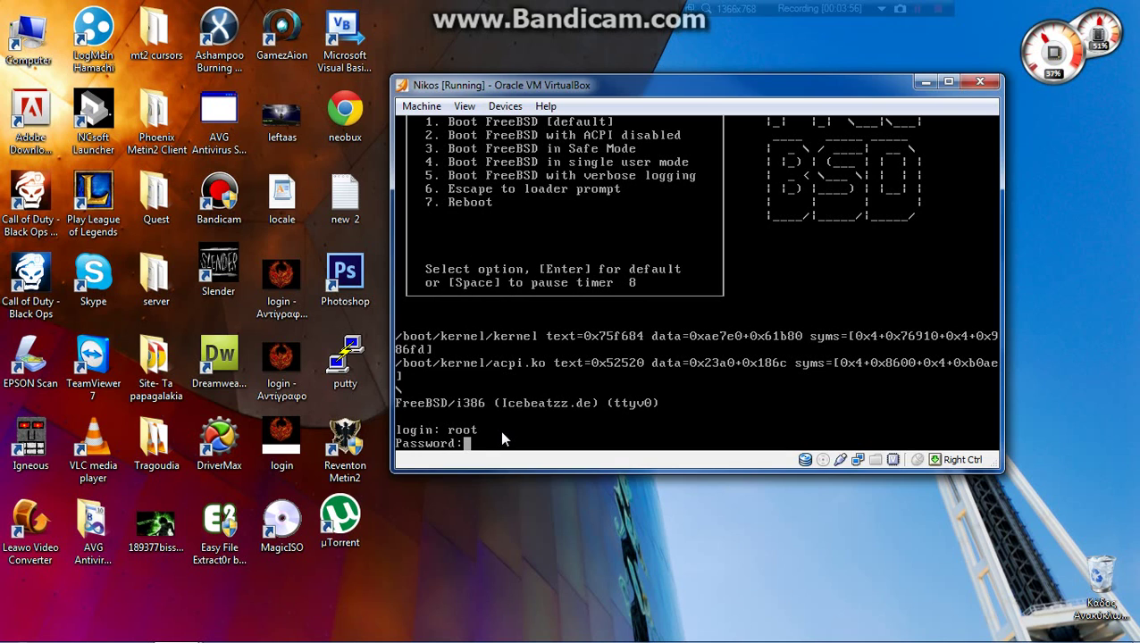
key("Return")
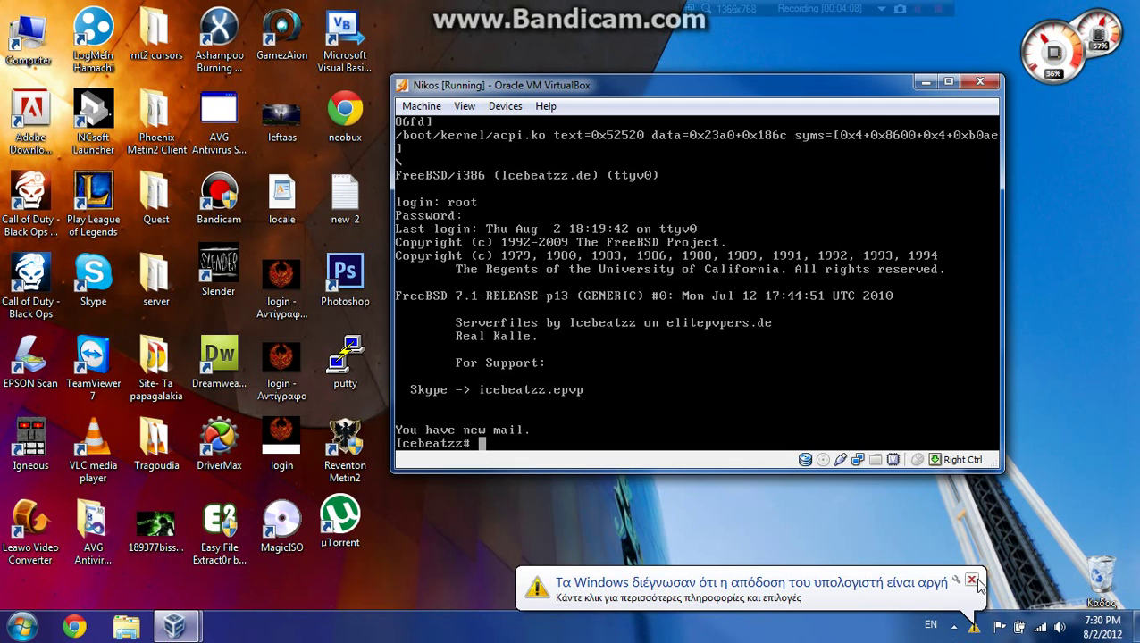
left_click(502, 438)
left_click(601, 313)
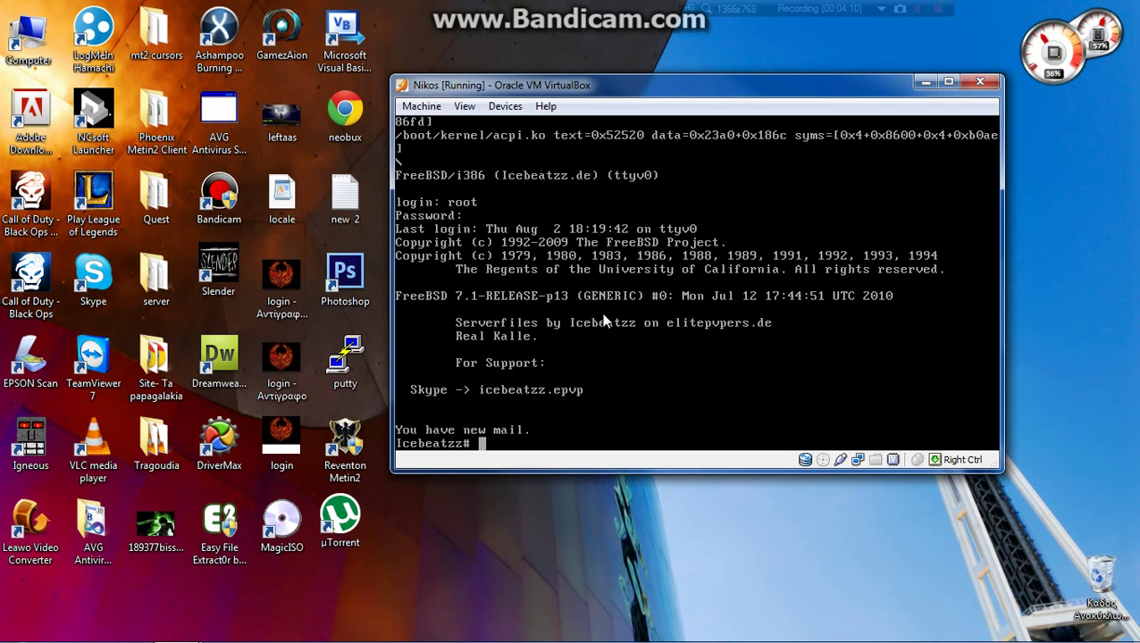
- Run sysinstall from the FreeBSD shell and open its Configure section for post-install configuration
type("-")
key("BackSpace")
type("sysins")
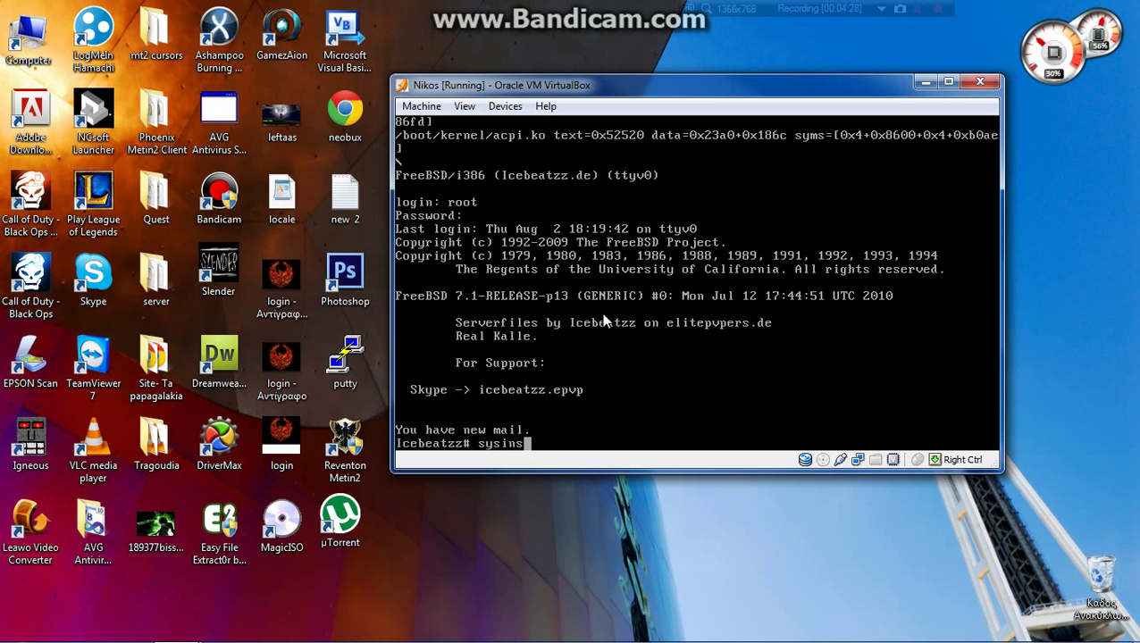
type("tall")
key("Return")
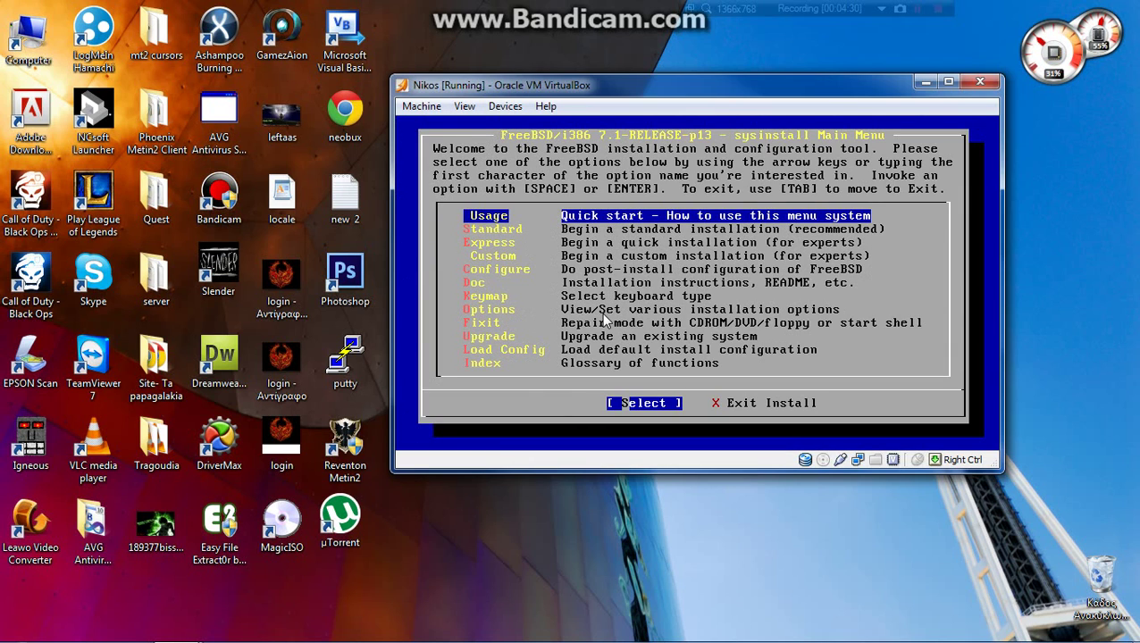
key("Down")
key("Down")
key("Down")
key("Down")
key("Return")
- Open the Networking services from the FreeBSD configuration options and choose to configure the network interfaces
key("Down")
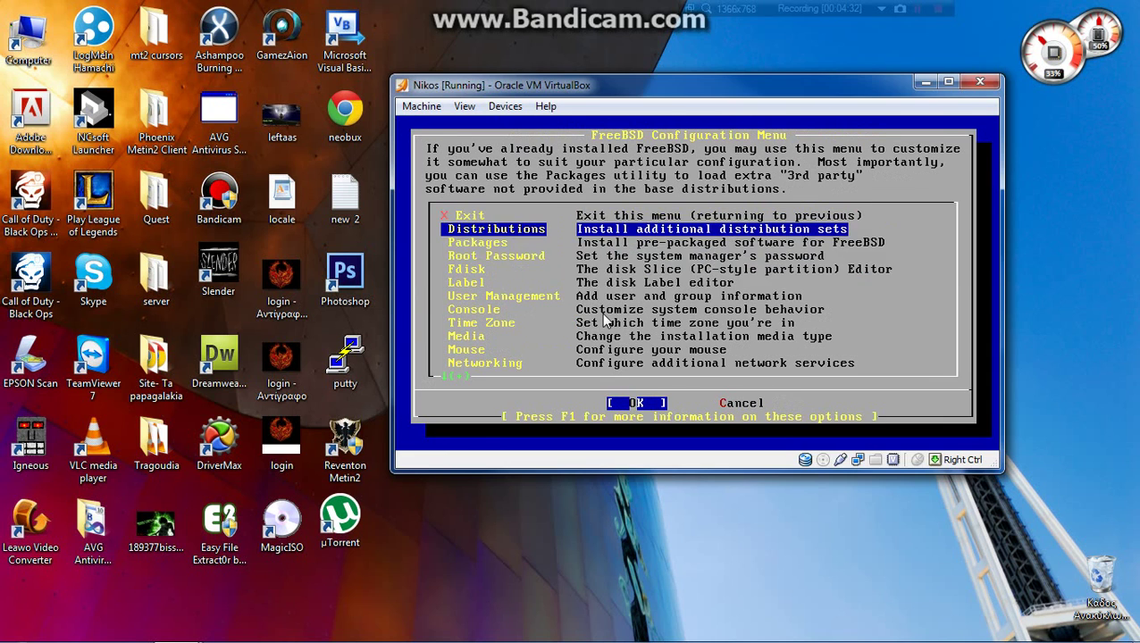
key("Down")
key("Down")
key("Down")
key("Down")
key("Down")
key("Down")
key("Down")
key("Down")
key("Down")
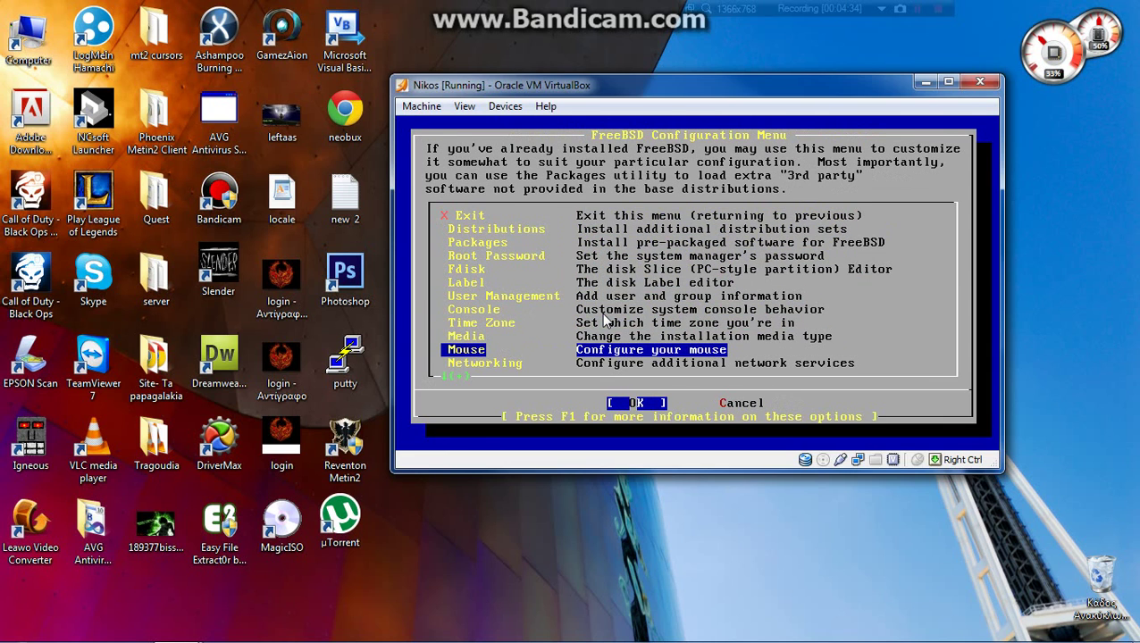
key("Down")
key("Return")
key("Down")
key("Return")
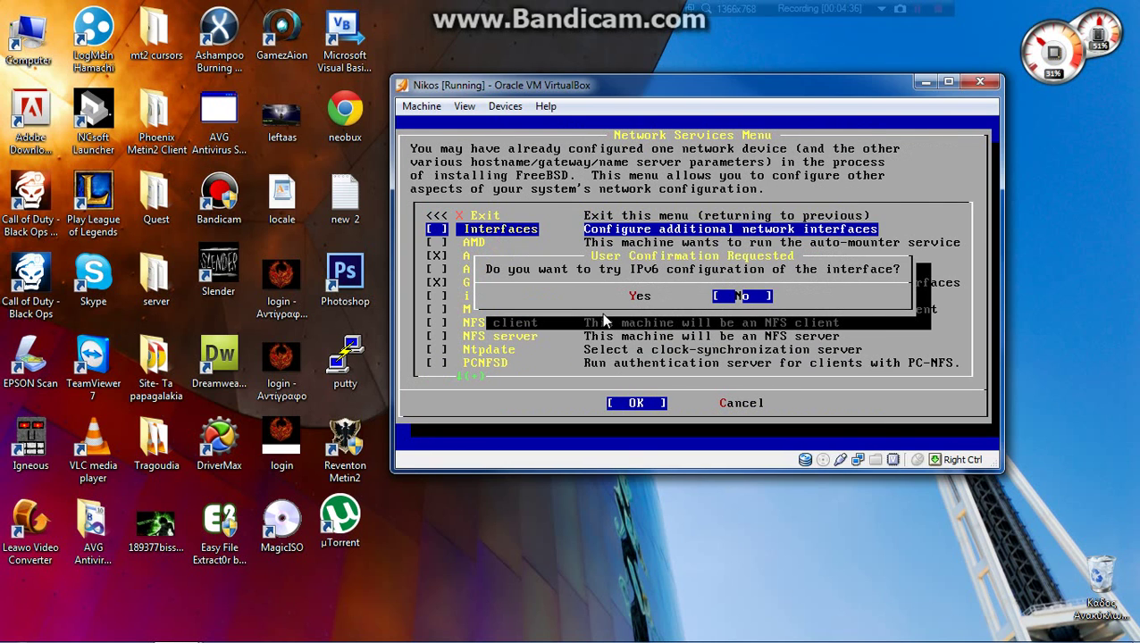
- Decline IPv6 configuration of the interface and proceed to the IPv4 Gateway field of the em0 network configuration
key("Return")
key("Right")
key("Return")
key("Tab")
key("Tab")
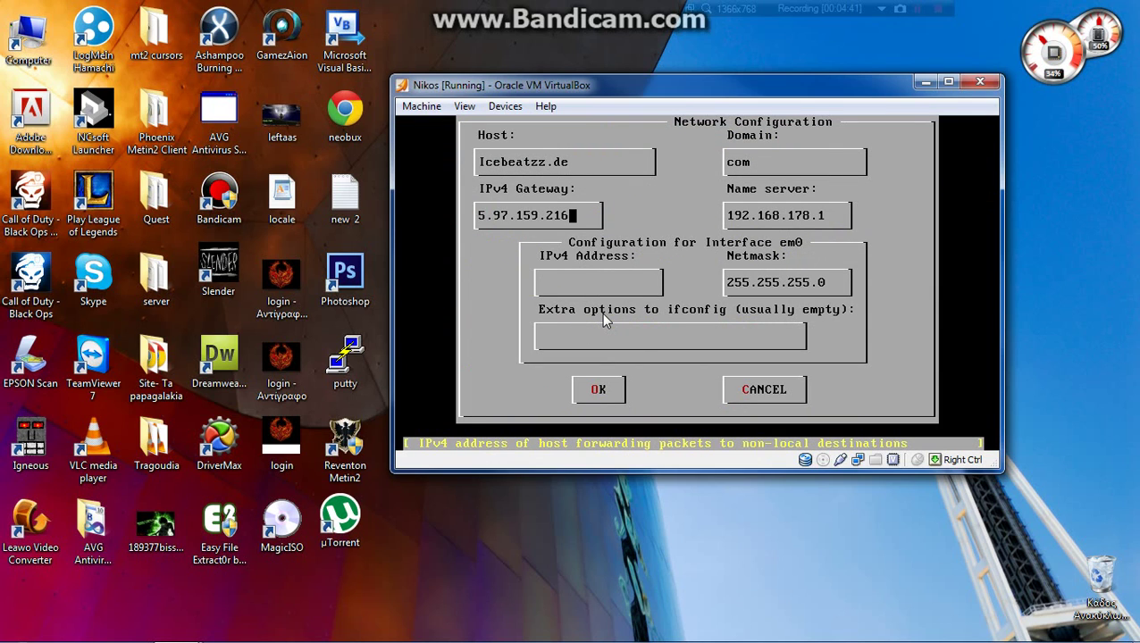
- Open LogMeIn Hamachi and arrange its window beside the virtual machine to compare its IP address with the IPv4 gateway
left_click(980, 627)
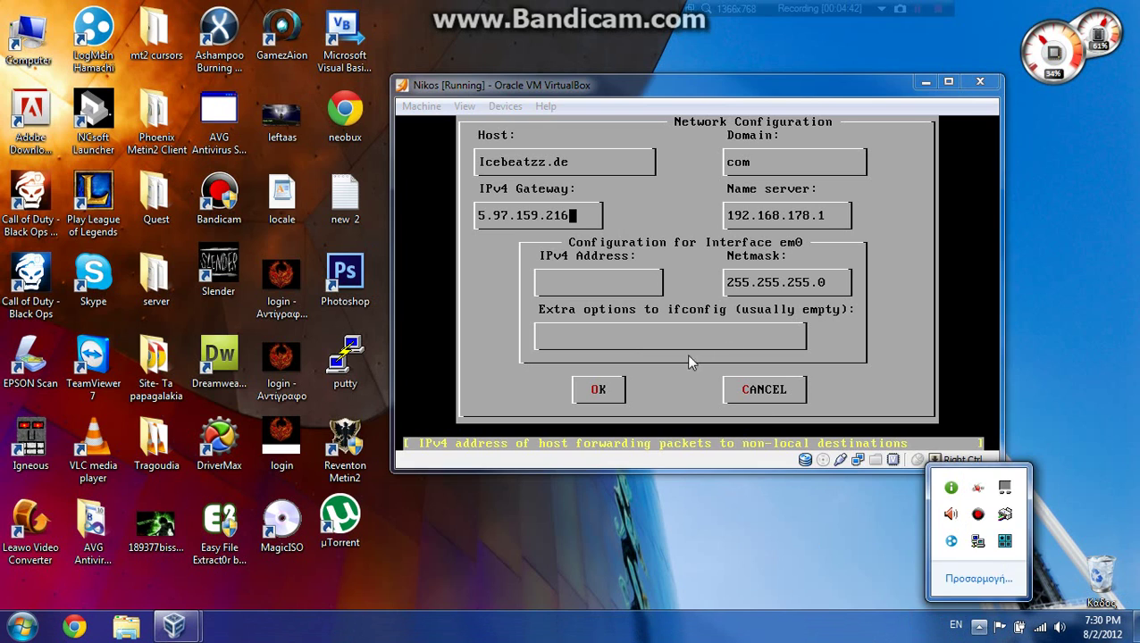
left_click(951, 543)
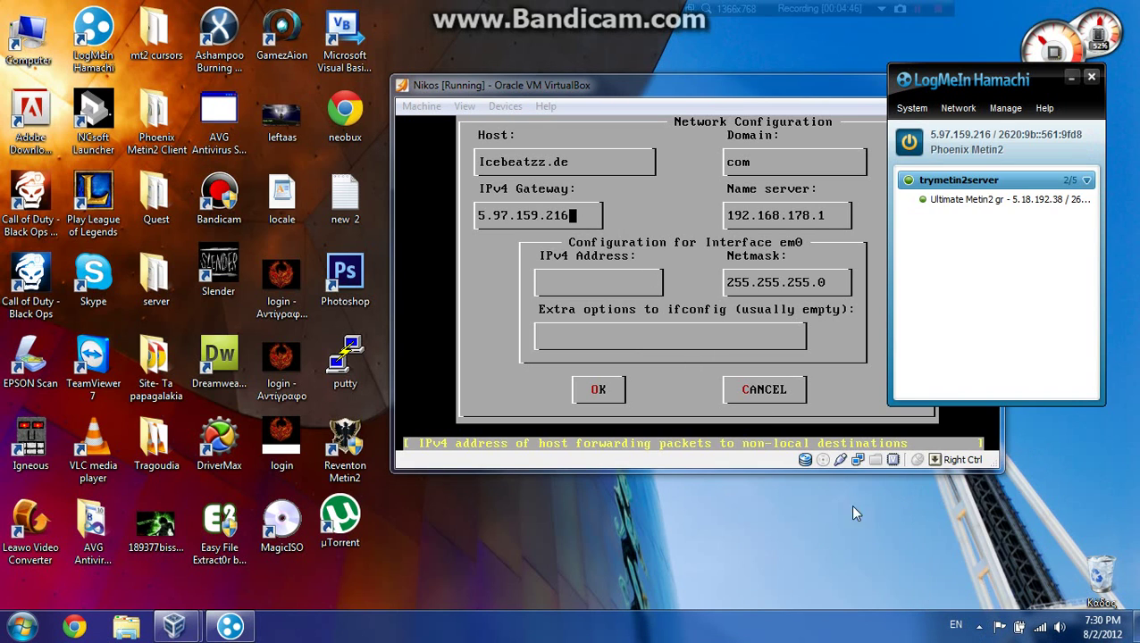
left_click(566, 88)
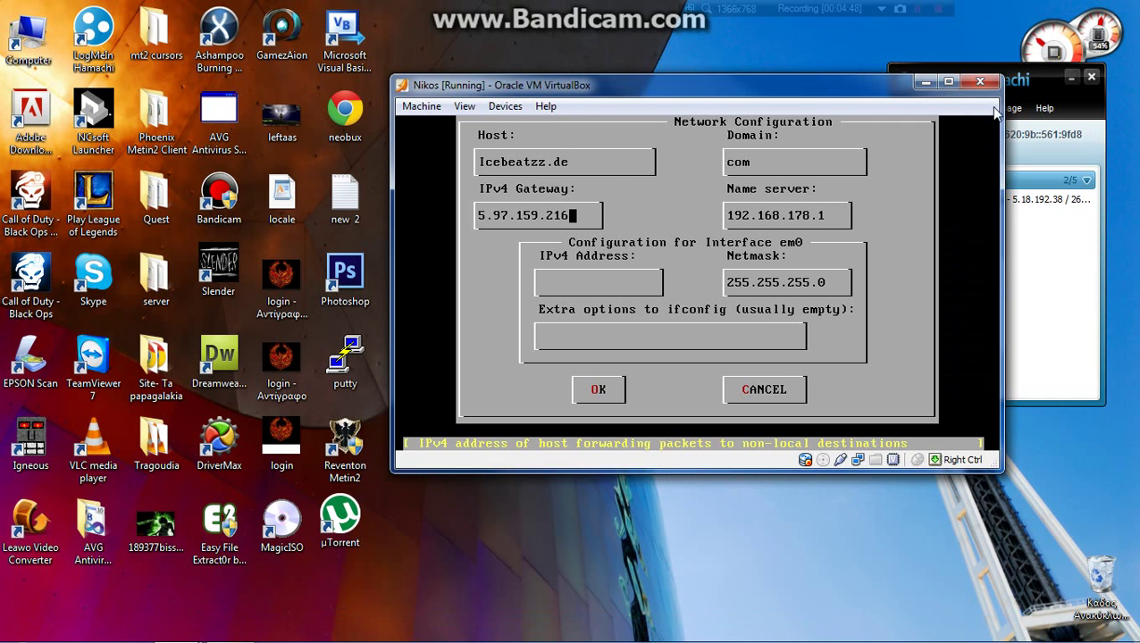
left_click_drag(1018, 87, 1095, 87)
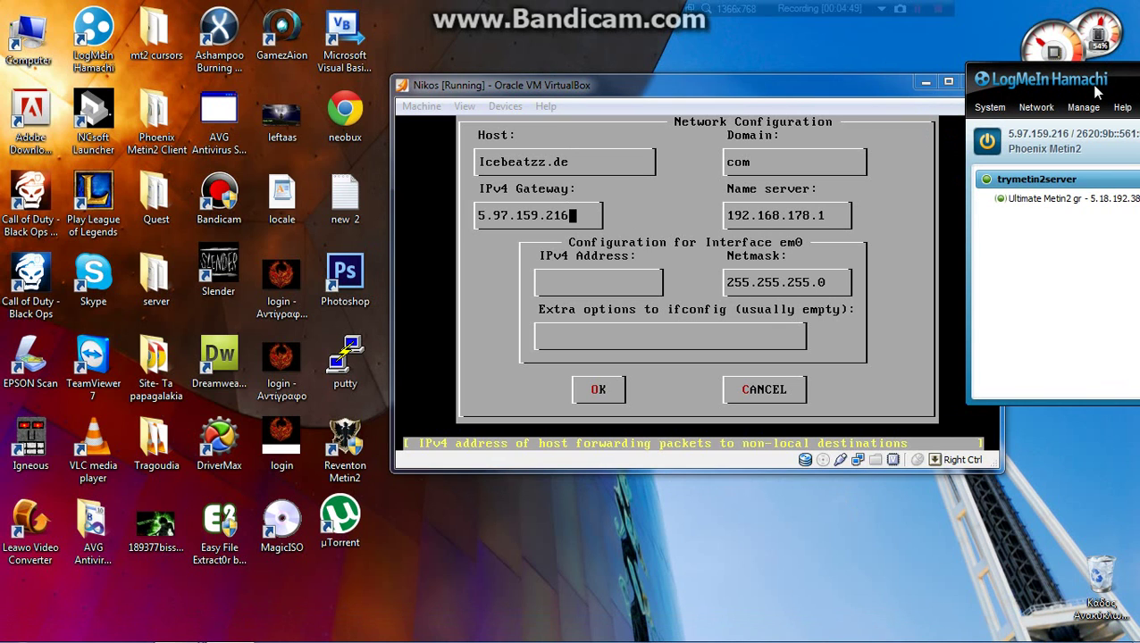
left_click(655, 82)
left_click_drag(542, 89, 498, 75)
- Set the em0 interface's IPv4 address to 5.97.159.100 and its netmask to 255.0.0.0, and accept the network configuration
key("Down")
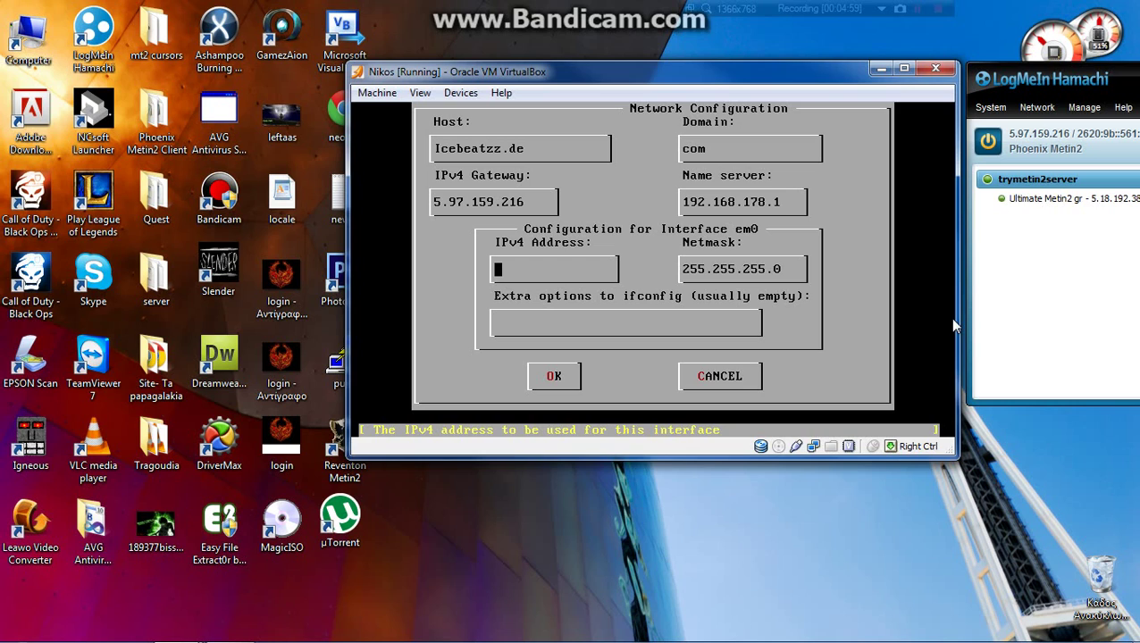
type("5.97.159.100")
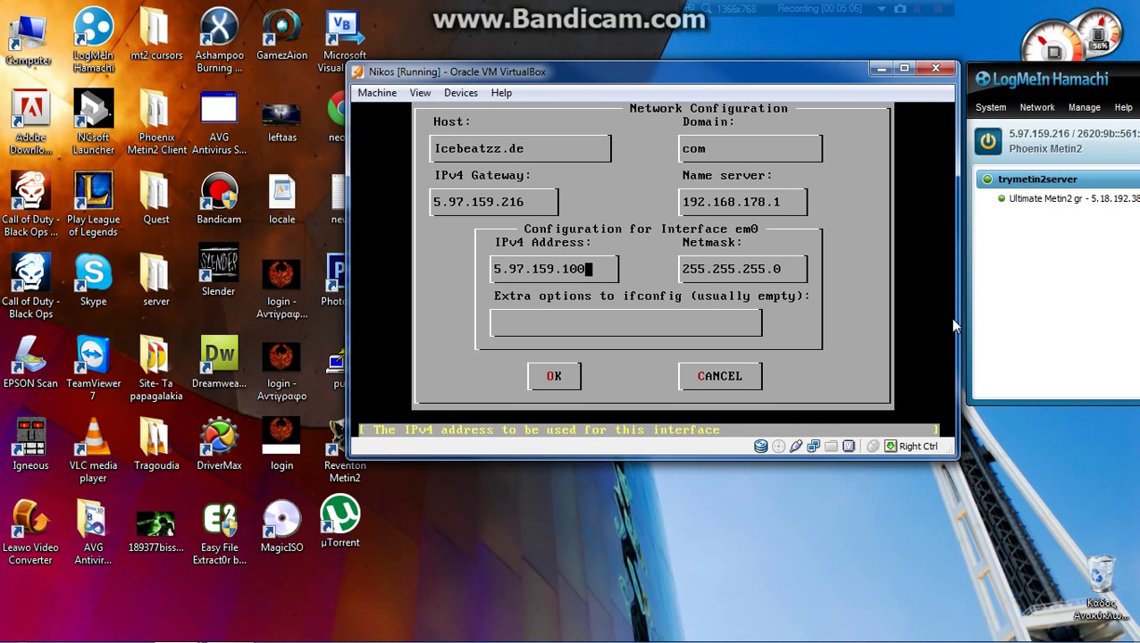
key("Tab")
key("BackSpace")
key("BackSpace")
key("BackSpace")
key("BackSpace")
key("BackSpace")
key("BackSpace")
key("BackSpace")
key("BackSpace")
key("BackSpace")
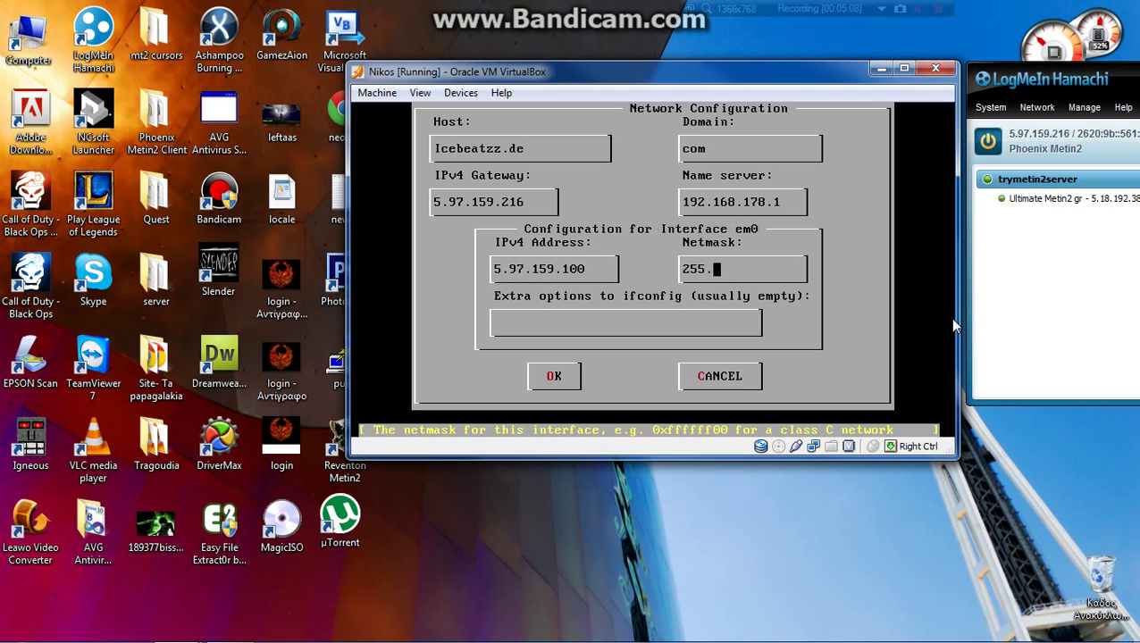
type("0.0.0")
key("Tab")
key("Tab")
key("Return")
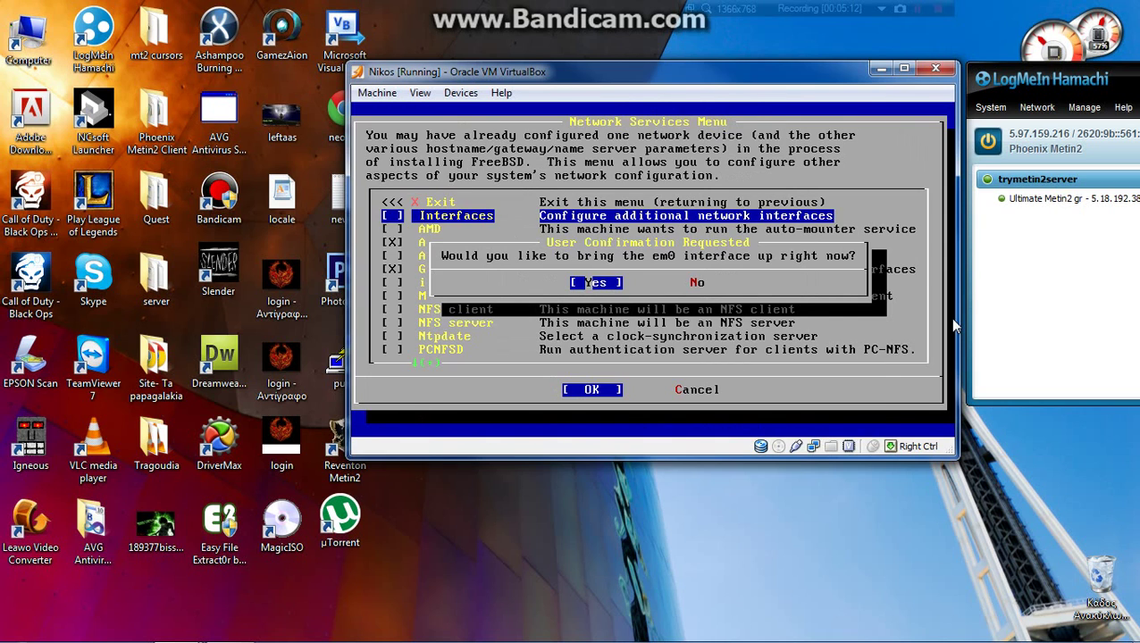
- Agree to bring the em0 interface up right now and leave sysinstall for the shell
key("Return")
key("Return")
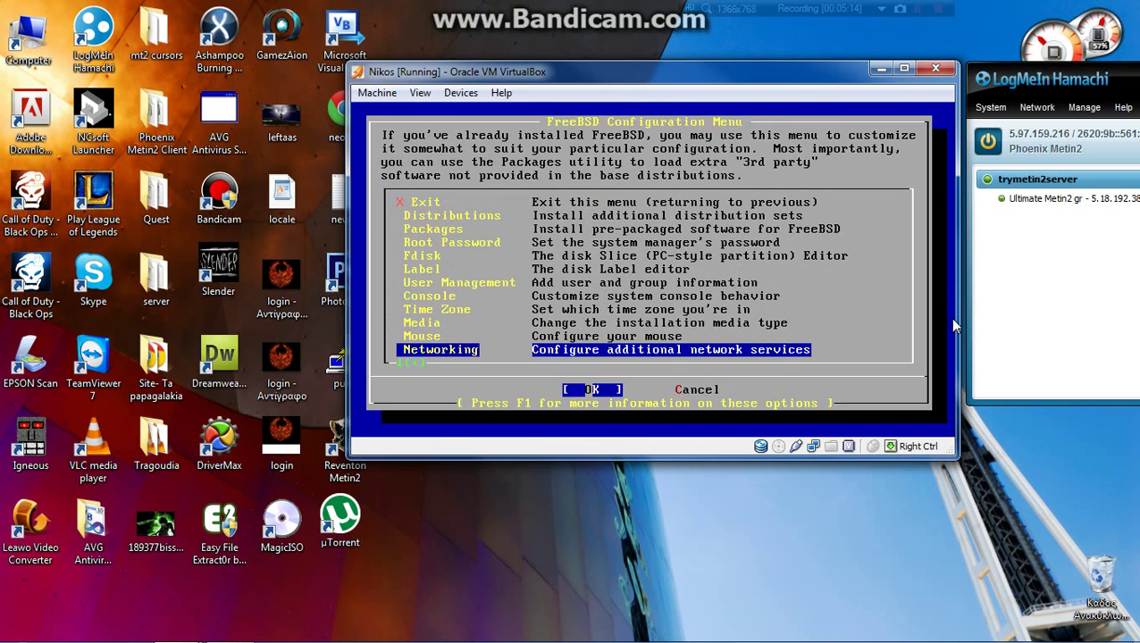
key("Escape")
key("Tab")
key("Return")
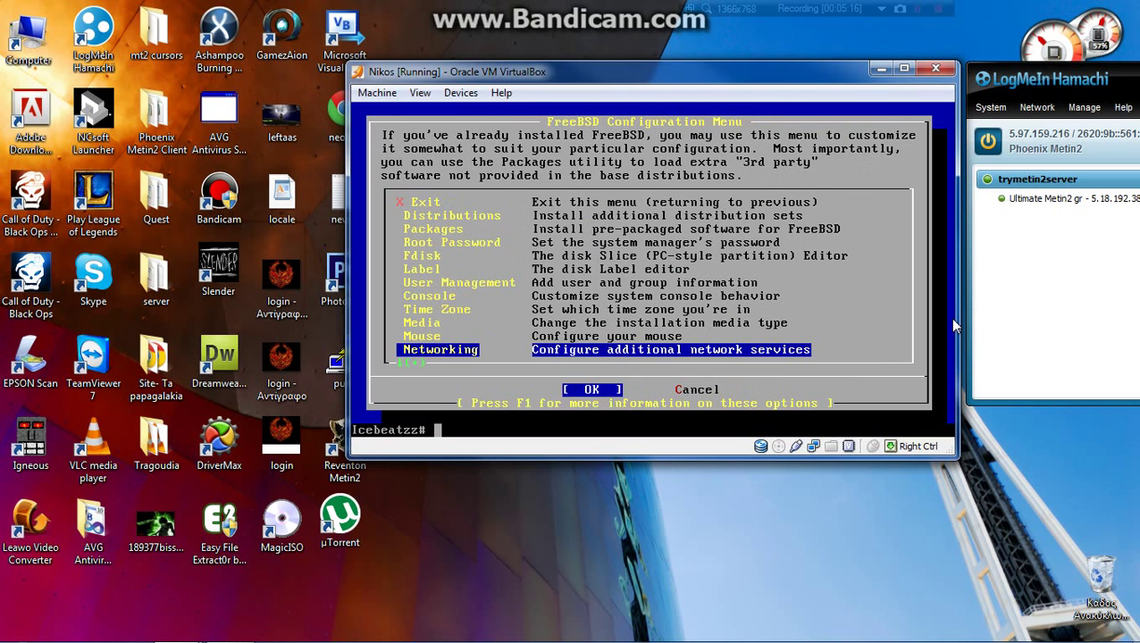
- Start sysinstall again from the shell and open its post-install Configure section
type("sysinstall")
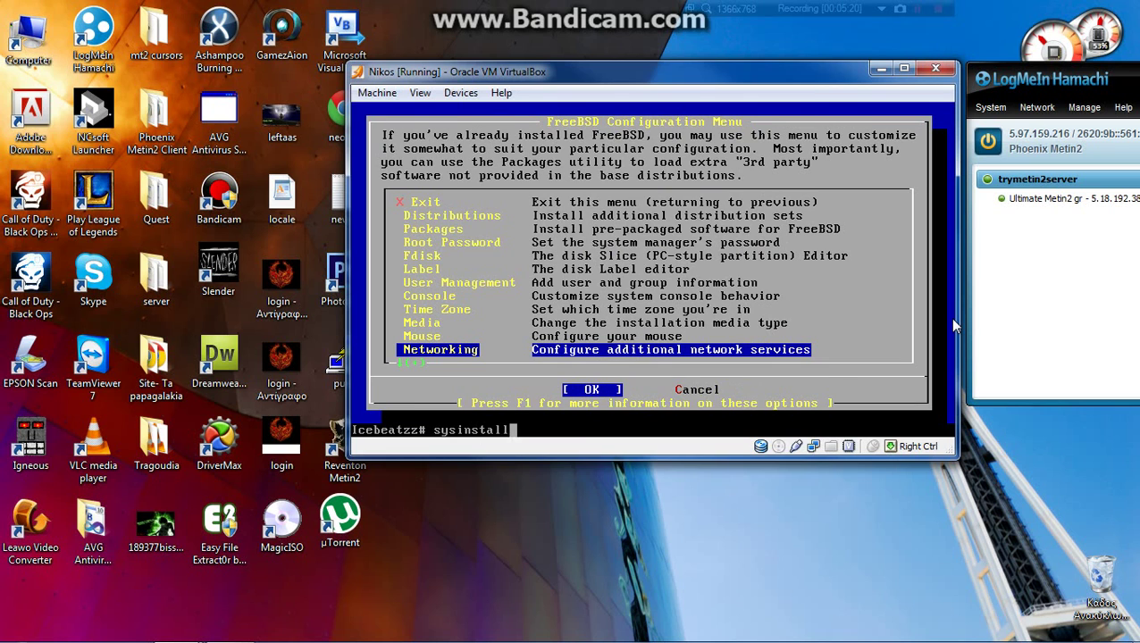
key("Return")
key("Down")
key("Down")
key("Down")
key("Down")
key("Return")
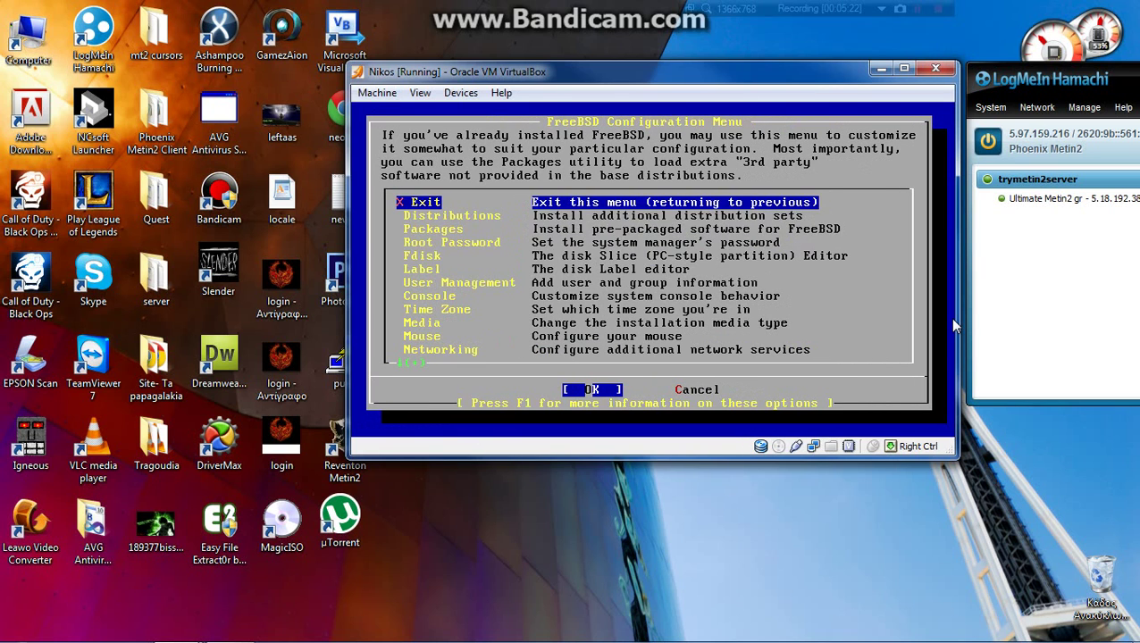
- Go to the Networking services and start configuring the network interface again
key("Down")
key("Down")
key("Down")
key("Down")
key("Down")
key("Down")
key("Down")
key("Down")
key("Down")
key("Down")
key("Down")
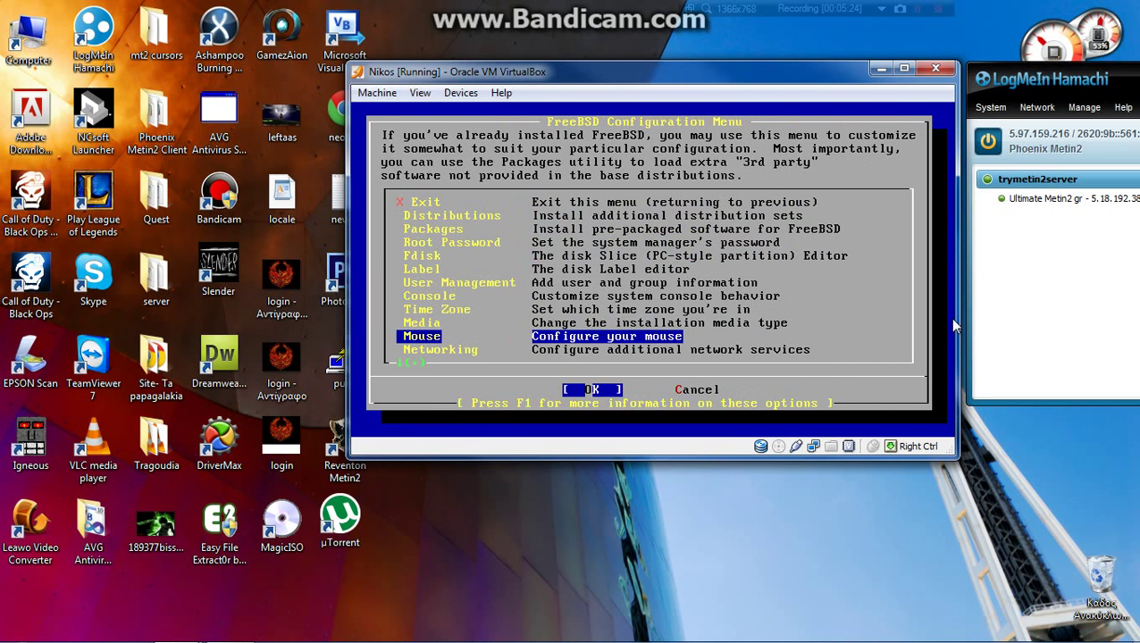
key("Return")
key("Down")
key("Return")
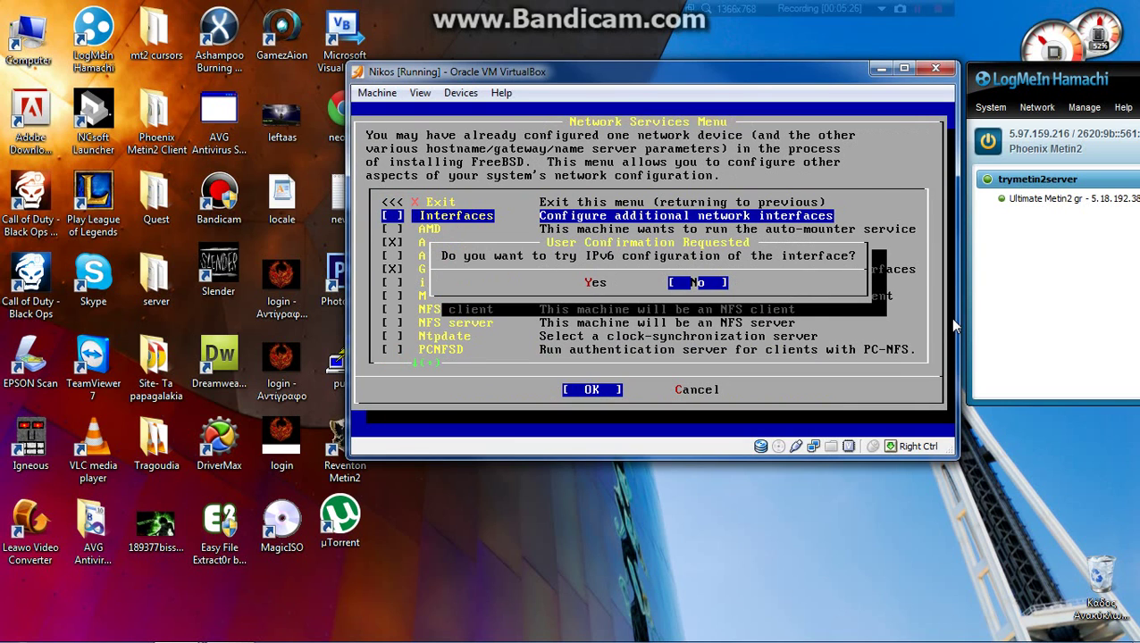
- Accept trying IPv6 configuration of the interface, put the Hamachi window away and continue to the em0 network configuration
key("Left")
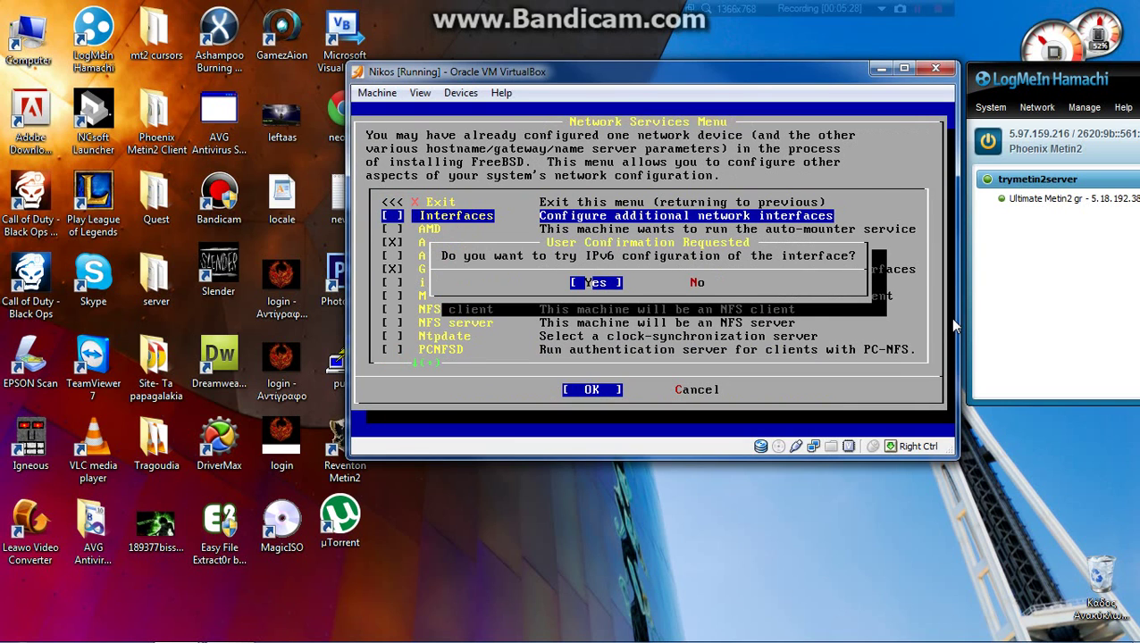
key("Return")
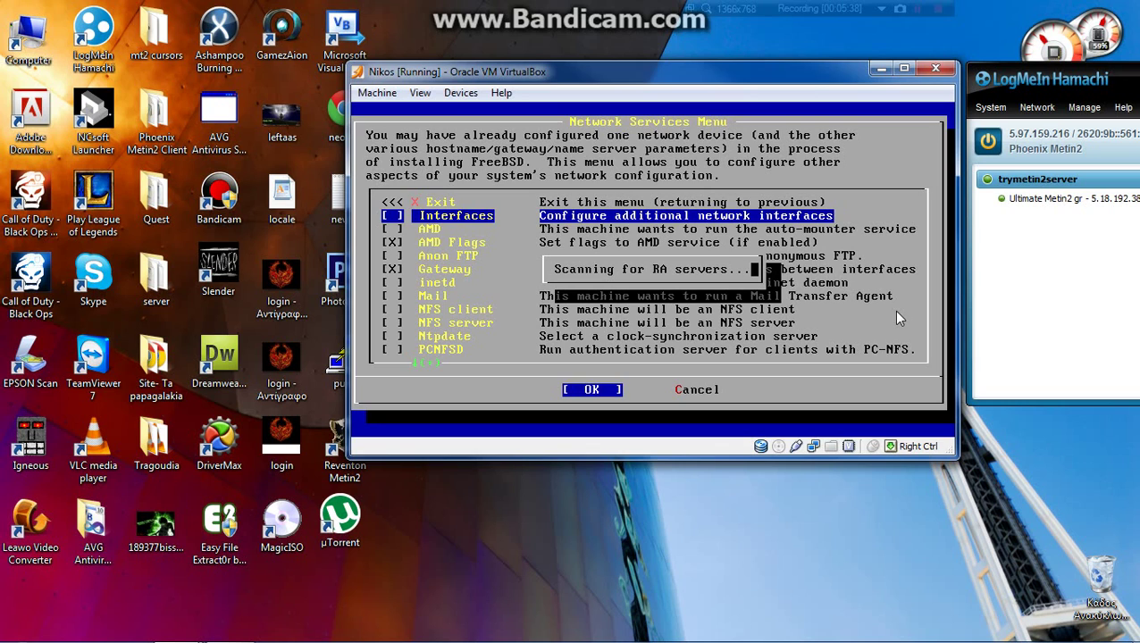
left_click_drag(1052, 82, 1019, 82)
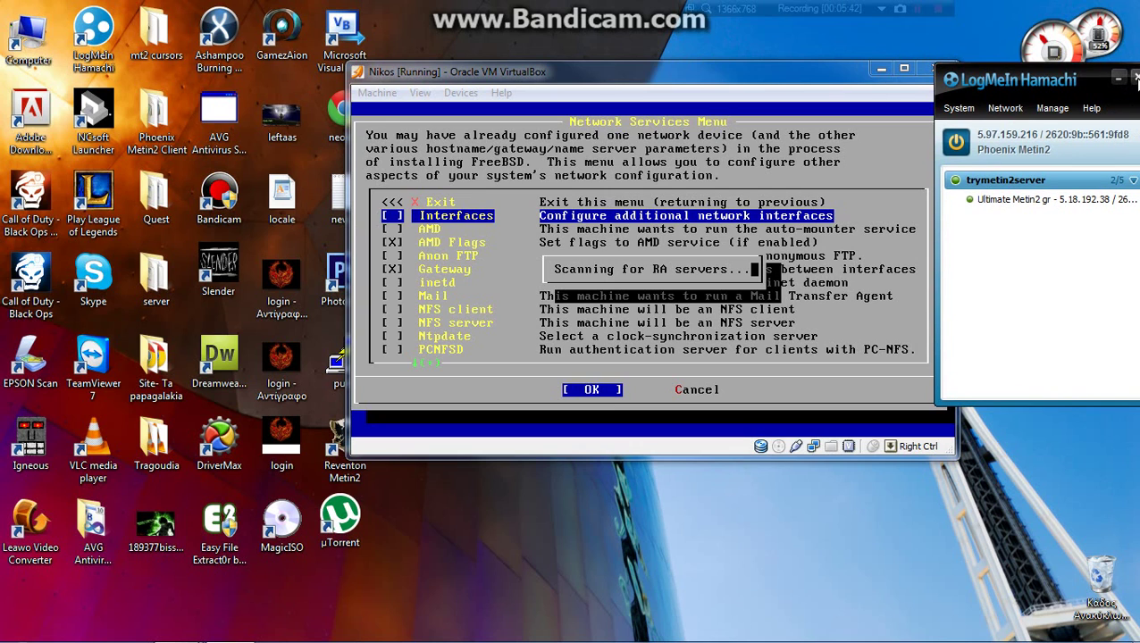
left_click(1120, 81)
key("Return")
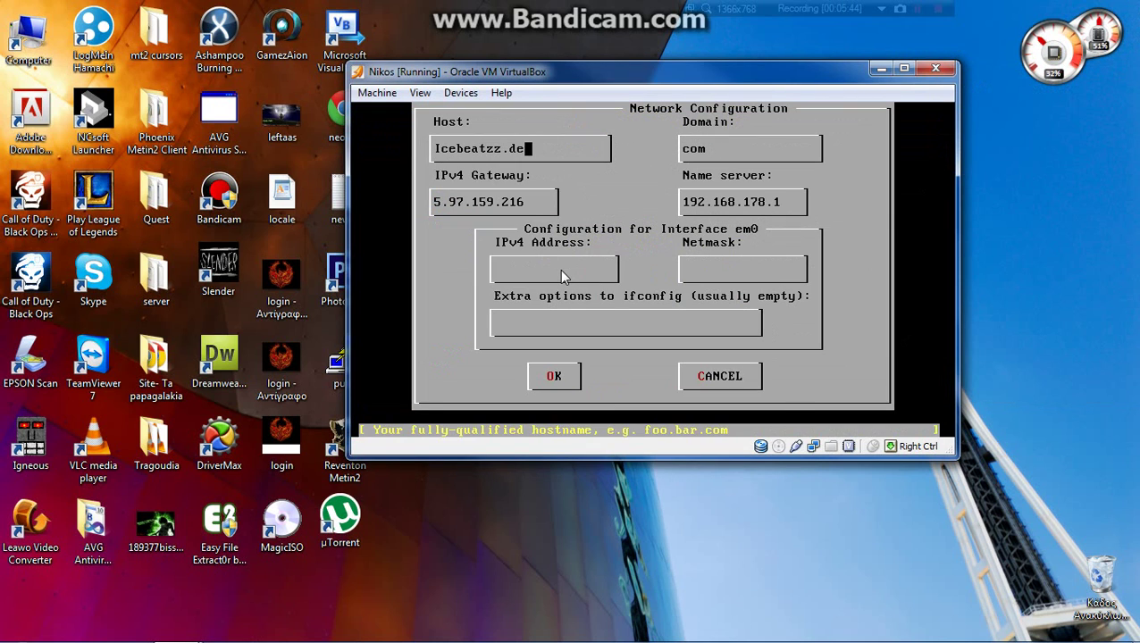
- Set the IPv4 address of interface em0 to 5.97.159.100 in the network configuration
key("Tab")
key("Tab")
key("Tab")
key("Tab")
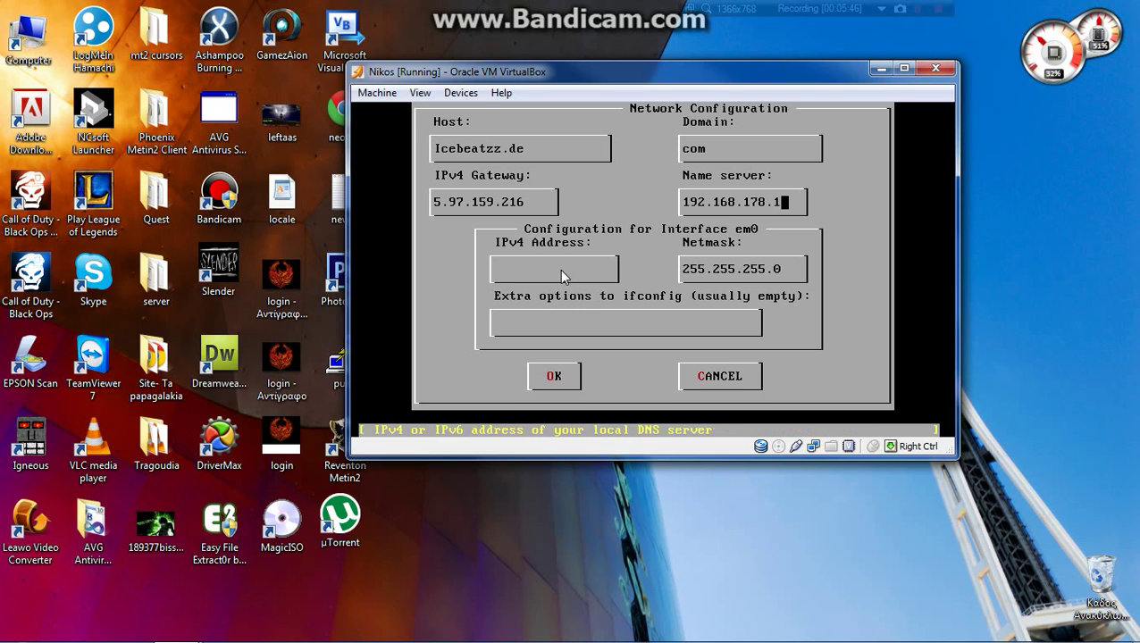
type("5.9")
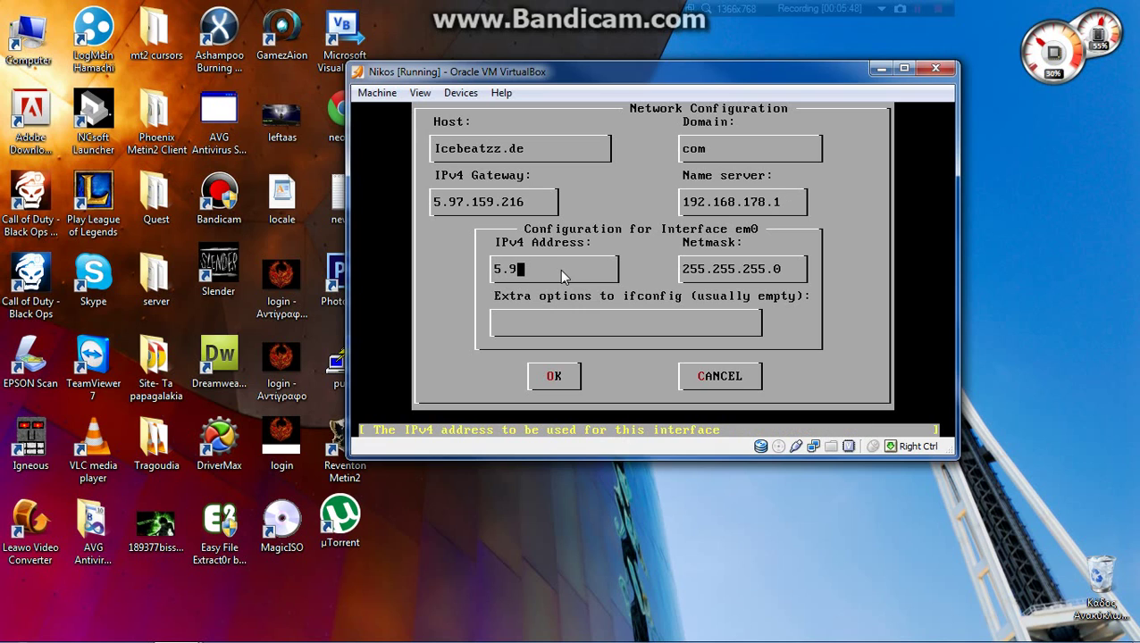
type("7.159.100")
- Set the em0 netmask to 255.0.0.0, accept the network configuration and agree to bring the interface up
key("Tab")
key("BackSpace")
key("BackSpace")
key("BackSpace")
key("BackSpace")
key("BackSpace")
key("BackSpace")
key("BackSpace")
key("BackSpace")
key("BackSpace")
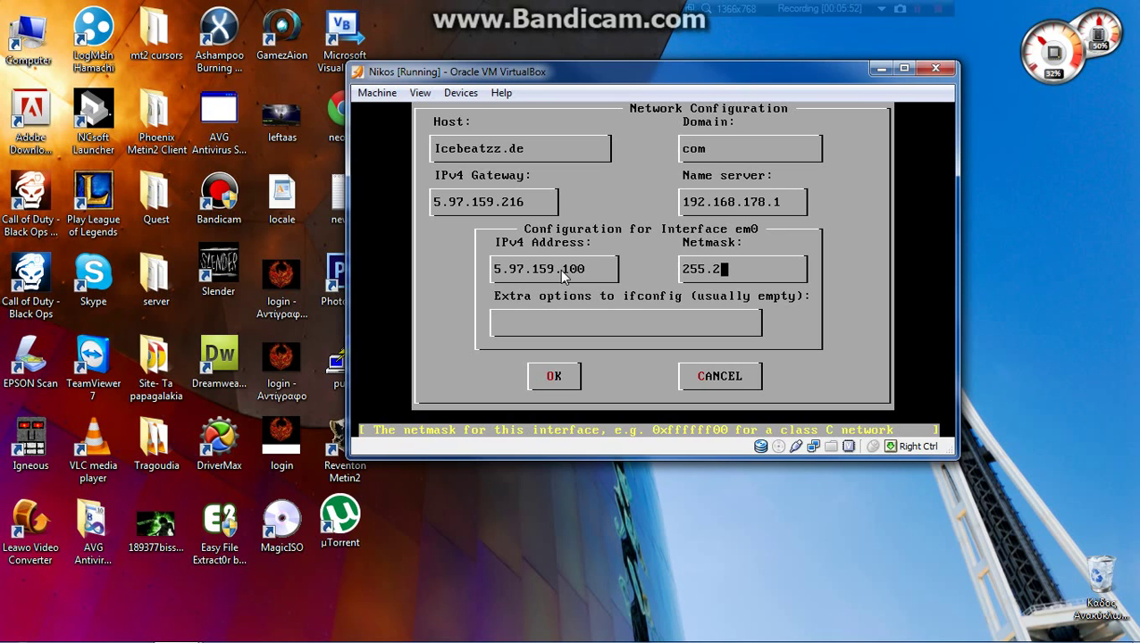
type("0.0.0")
key("Tab")
key("Return")
key("Return")
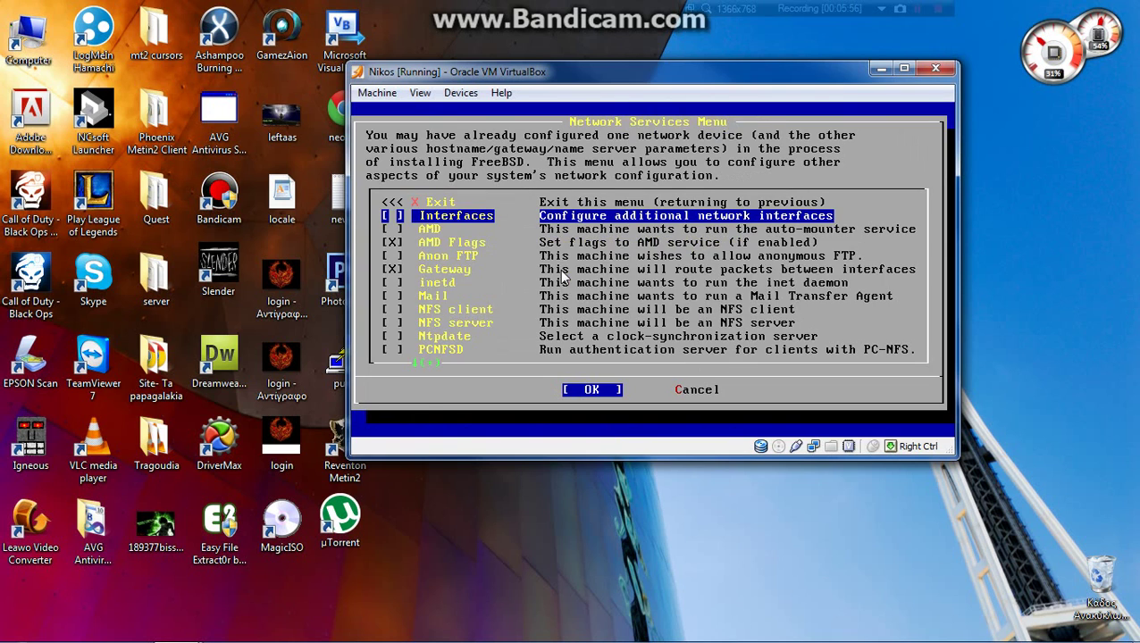
- Leave sysinstall for the shell and restart the network interfaces with /etc/rc.d/netif restart
key("Escape")
key("Escape")
key("Return")
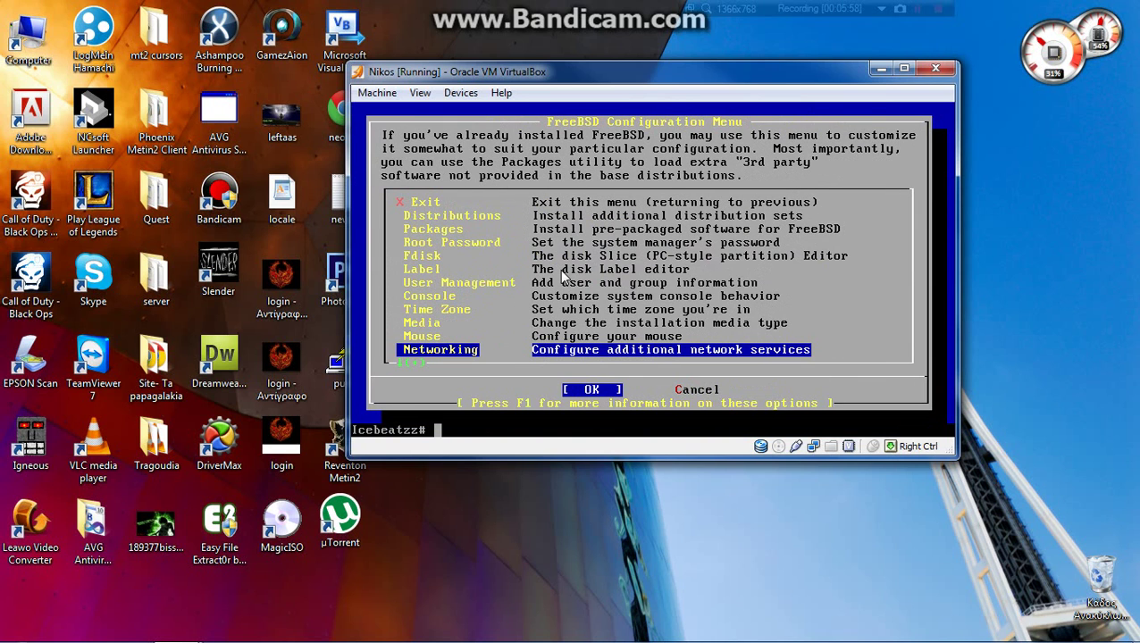
type("/etc/rc.")
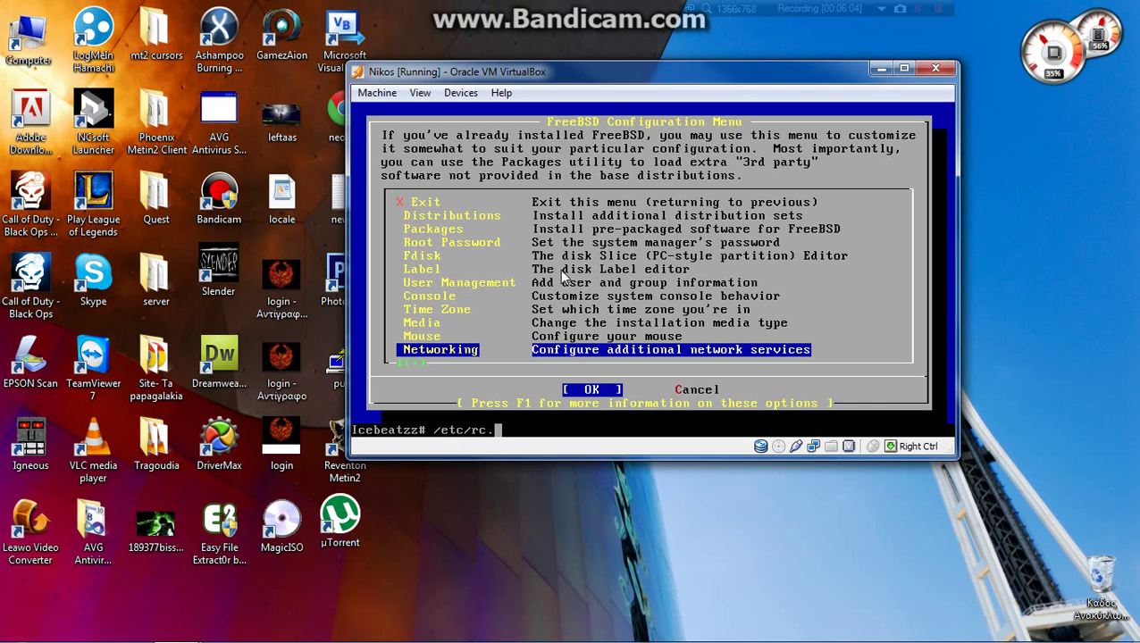
type("d/netif restar")
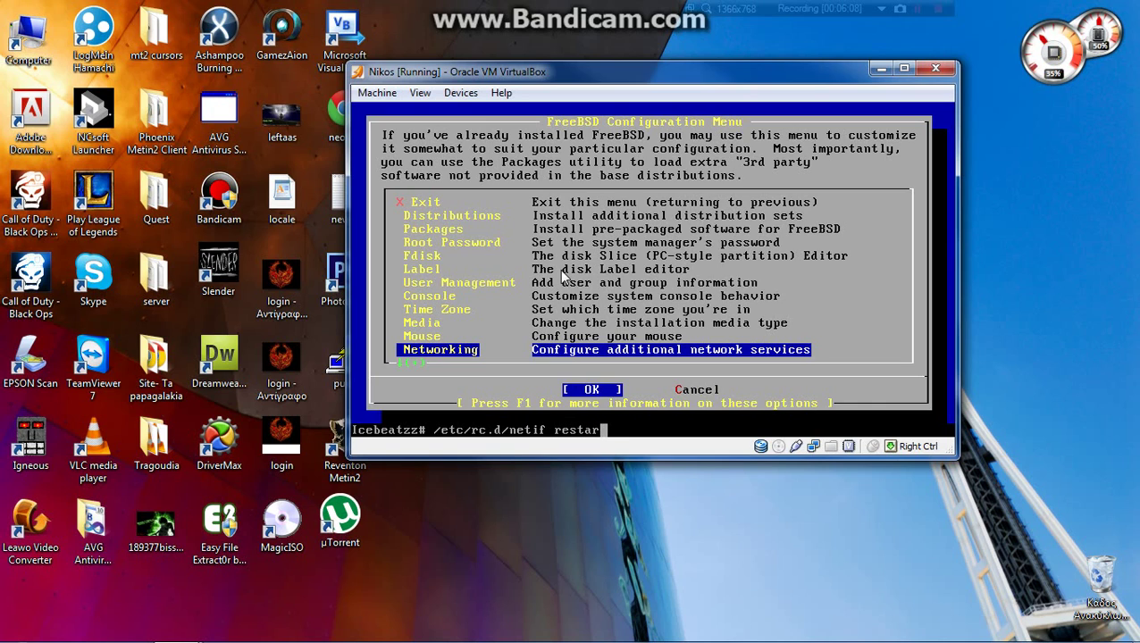
type("t")
key("Return")
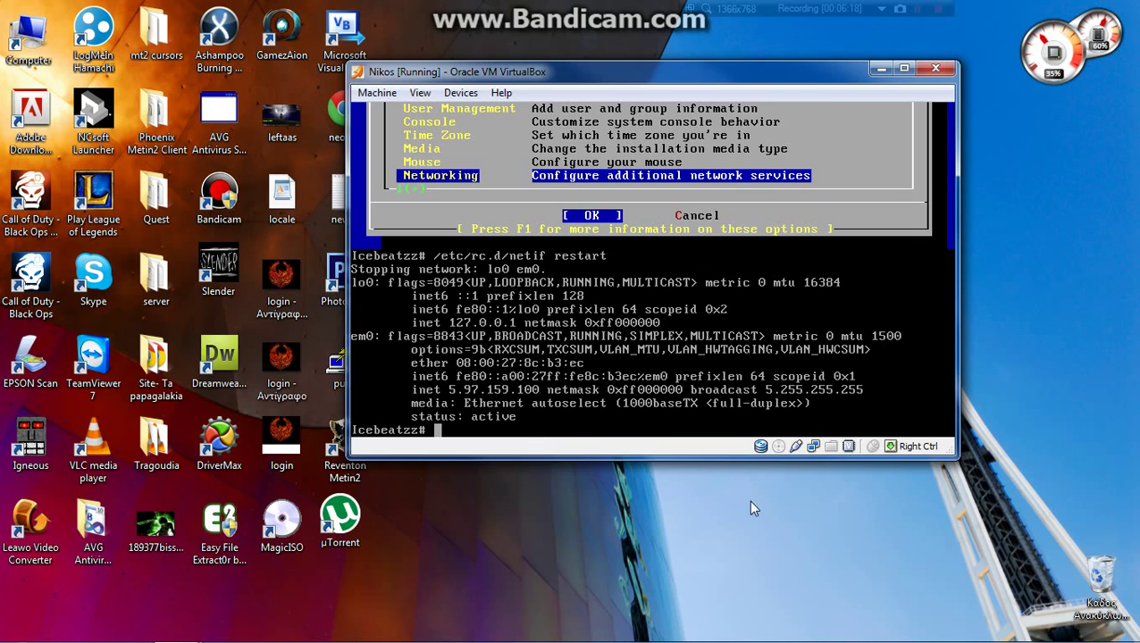
- Attach the virtual machine's network Adapter 1 to Bridged Adapter on the Hamachi Network Interface and accept the settings
right_click(813, 447)
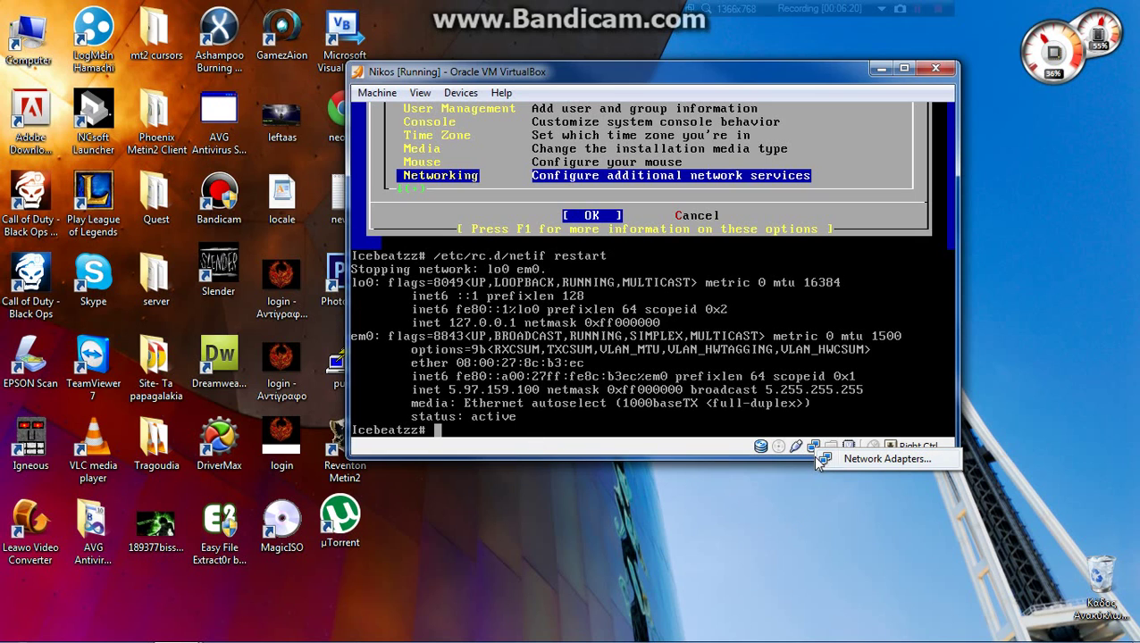
left_click(817, 447)
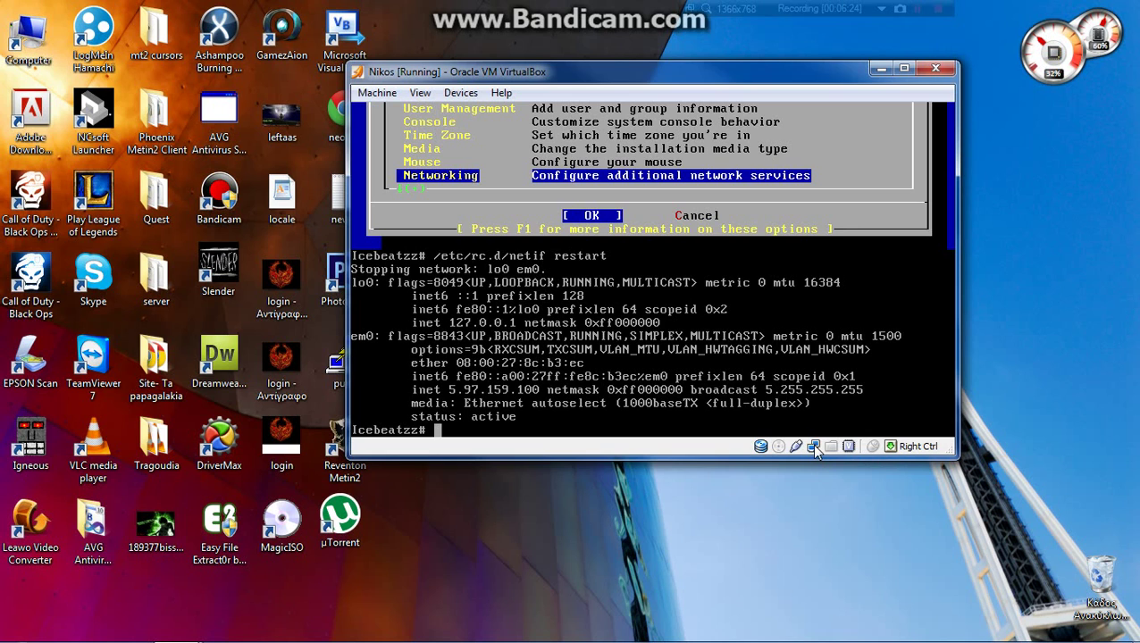
right_click(811, 443)
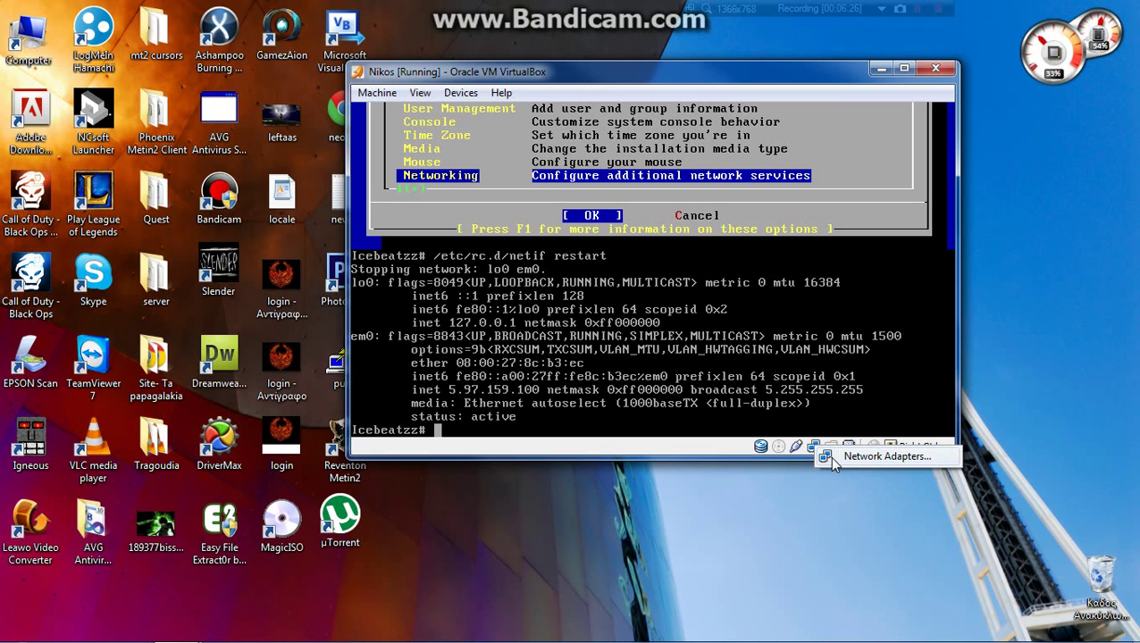
left_click(831, 458)
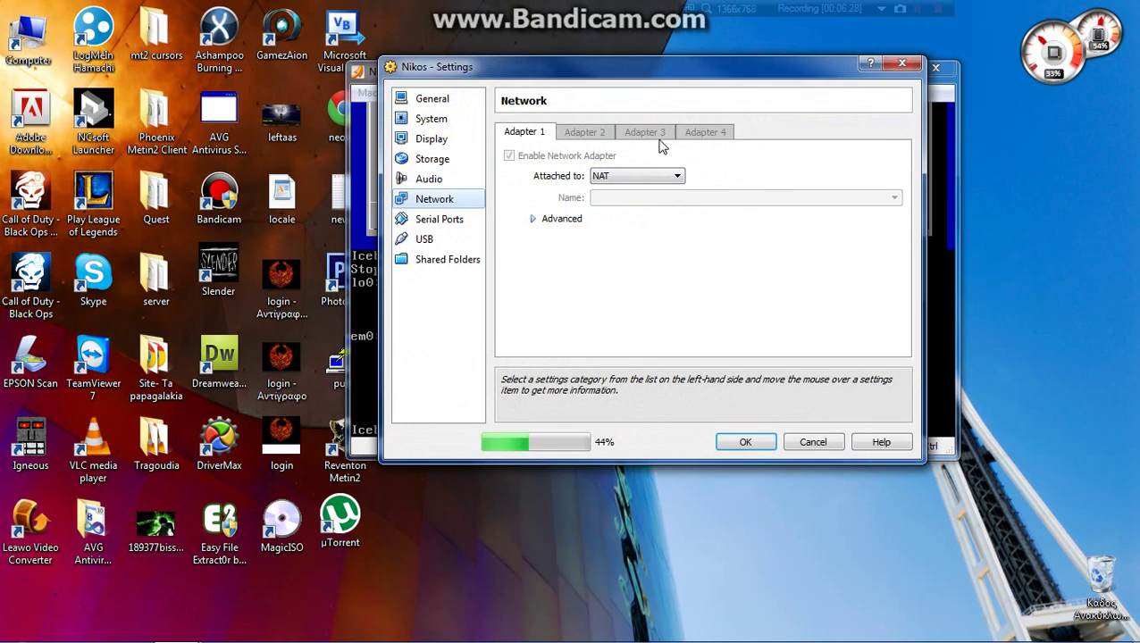
left_click(613, 177)
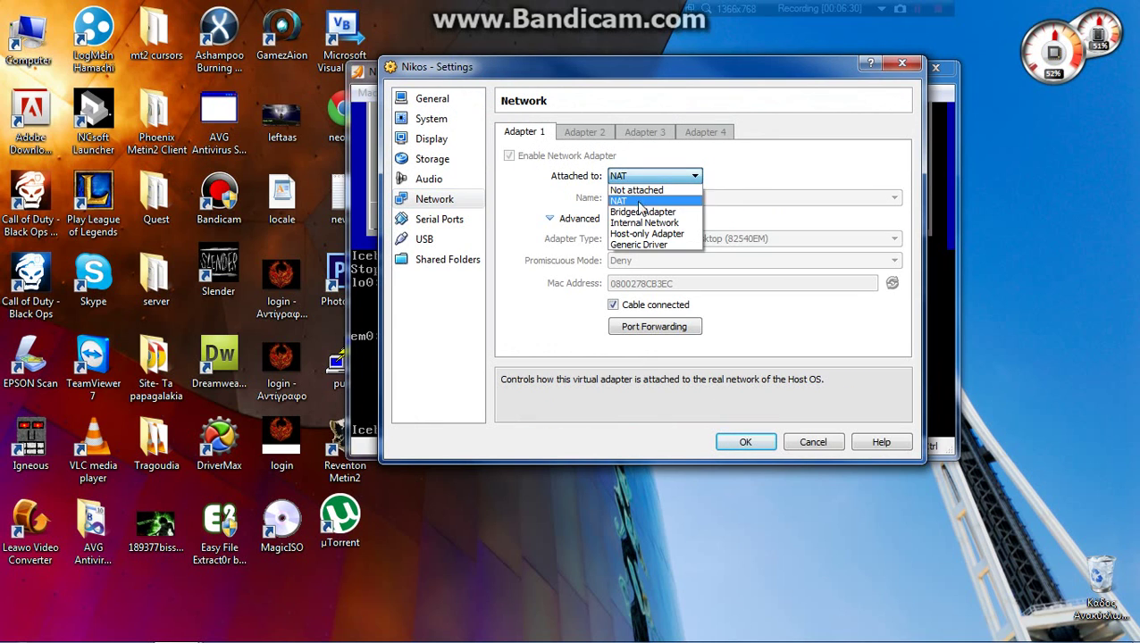
left_click(640, 212)
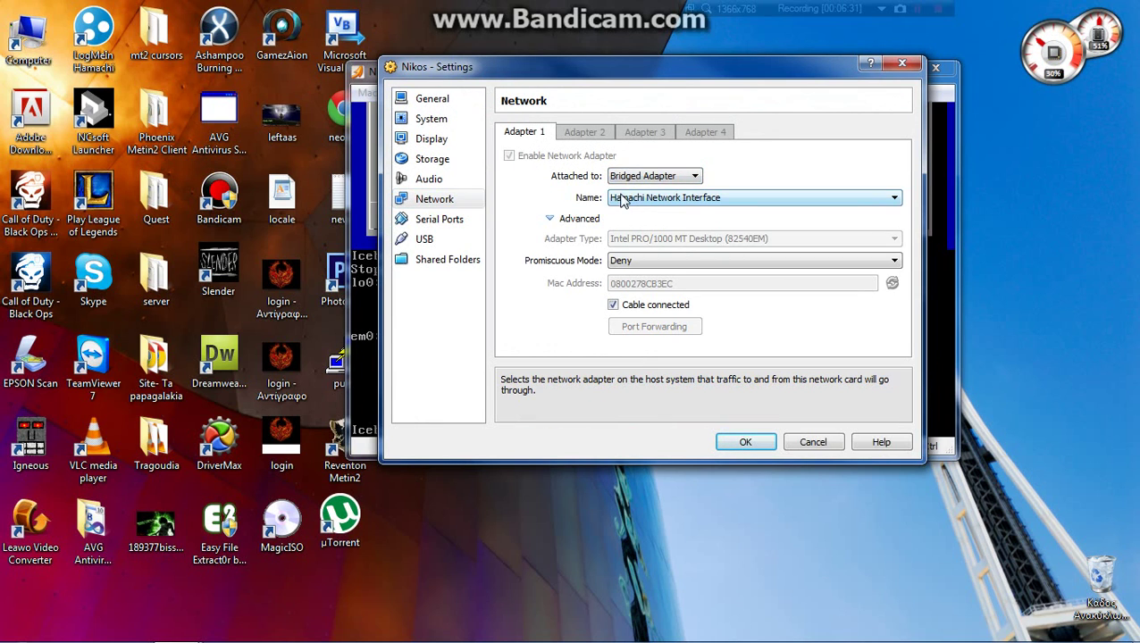
left_click(740, 442)
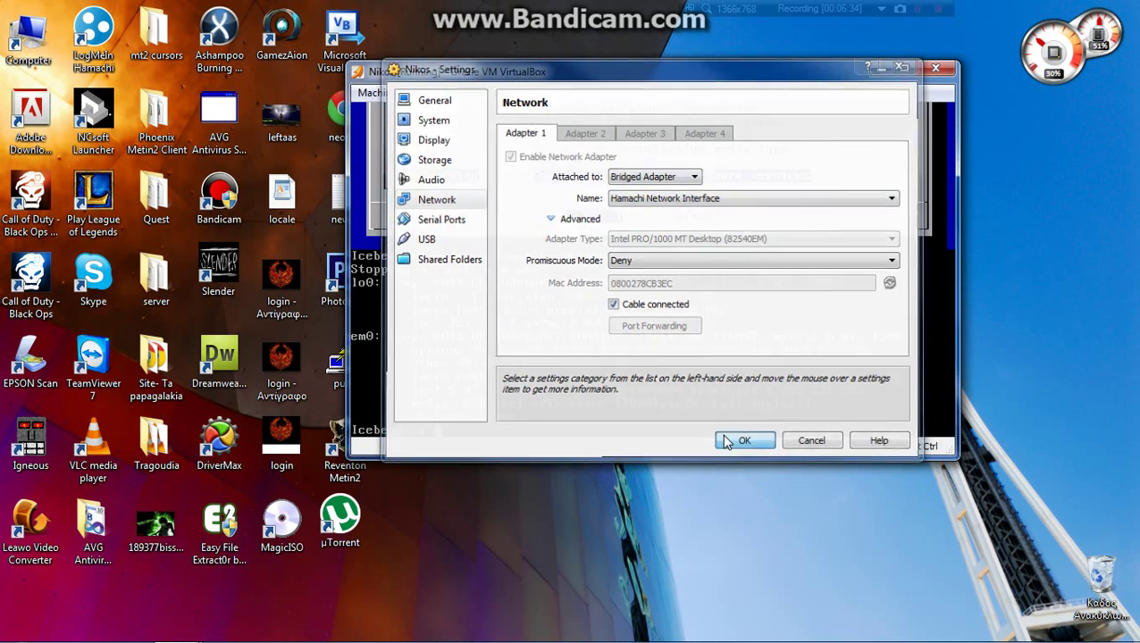
- Reboot the FreeBSD machine from the shell
type("reboot")
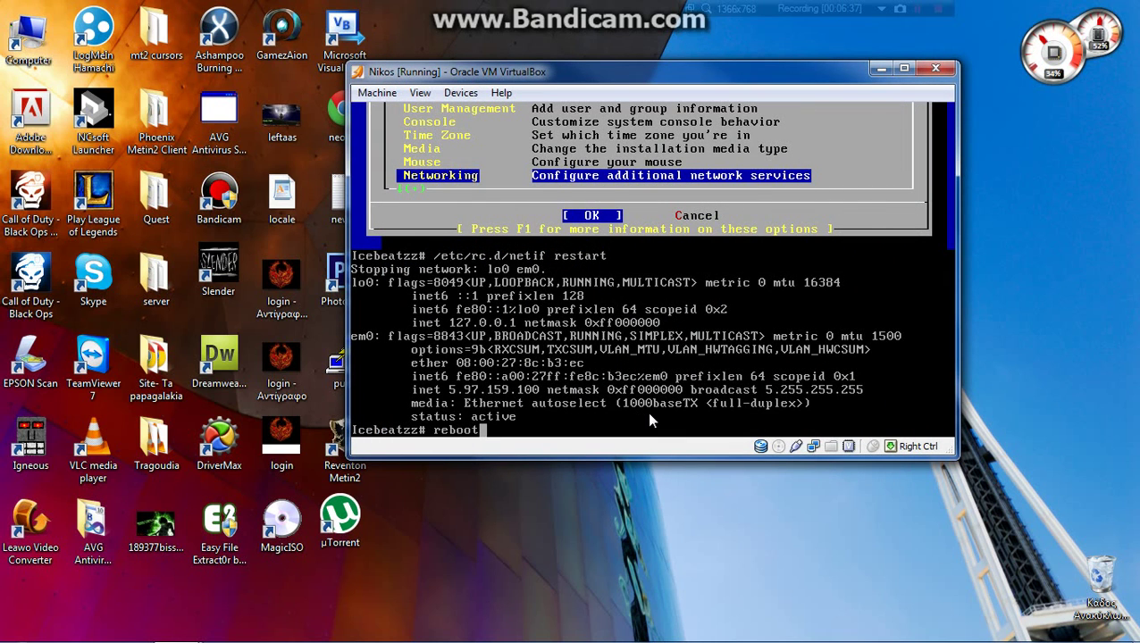
key("Return")
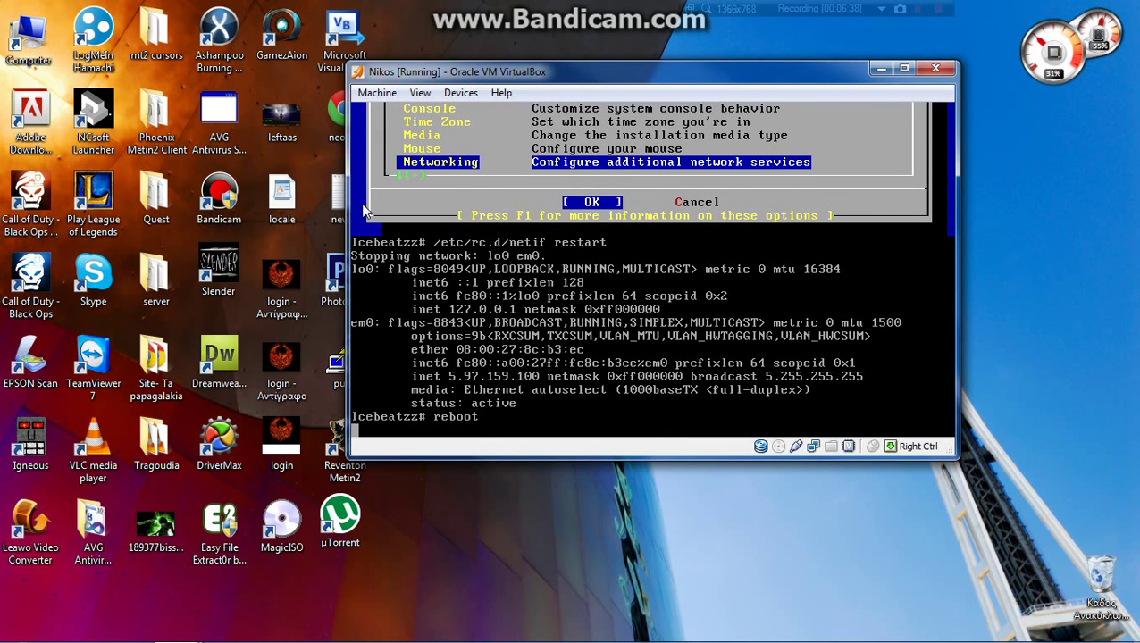
left_click_drag(465, 72, 514, 72)
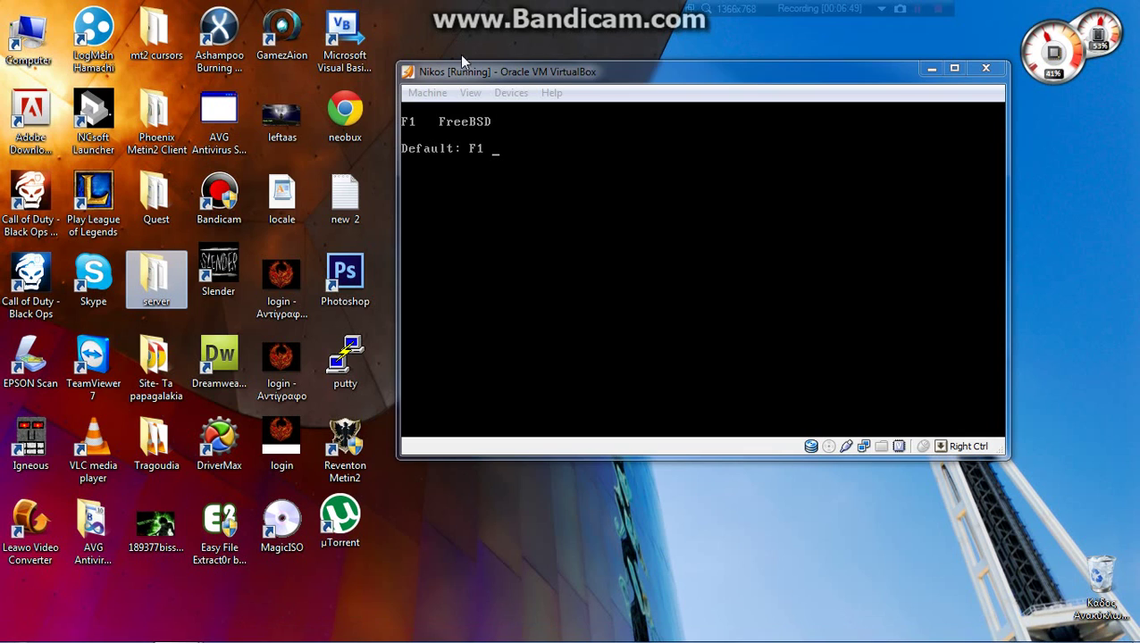
mouse_move(446, 71)
left_mouse_down()
mouse_move(424, 76)
mouse_move(430, 68)
left_mouse_up()
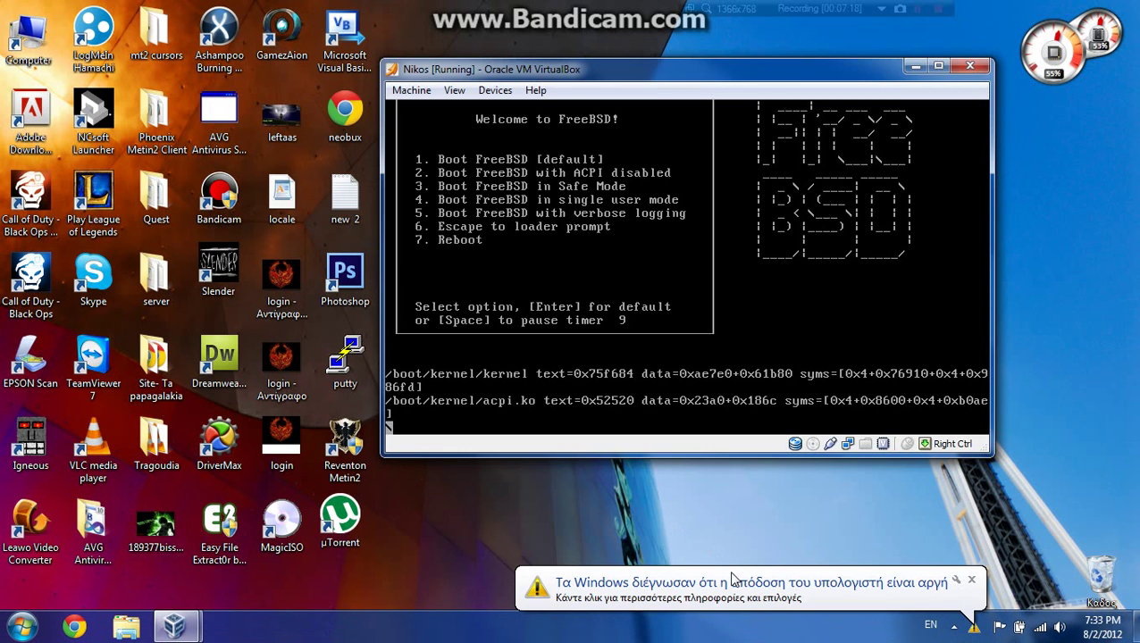
- Open the Windows slow-performance notification and choose the Windows 7 Basic colour scheme
left_click(746, 599)
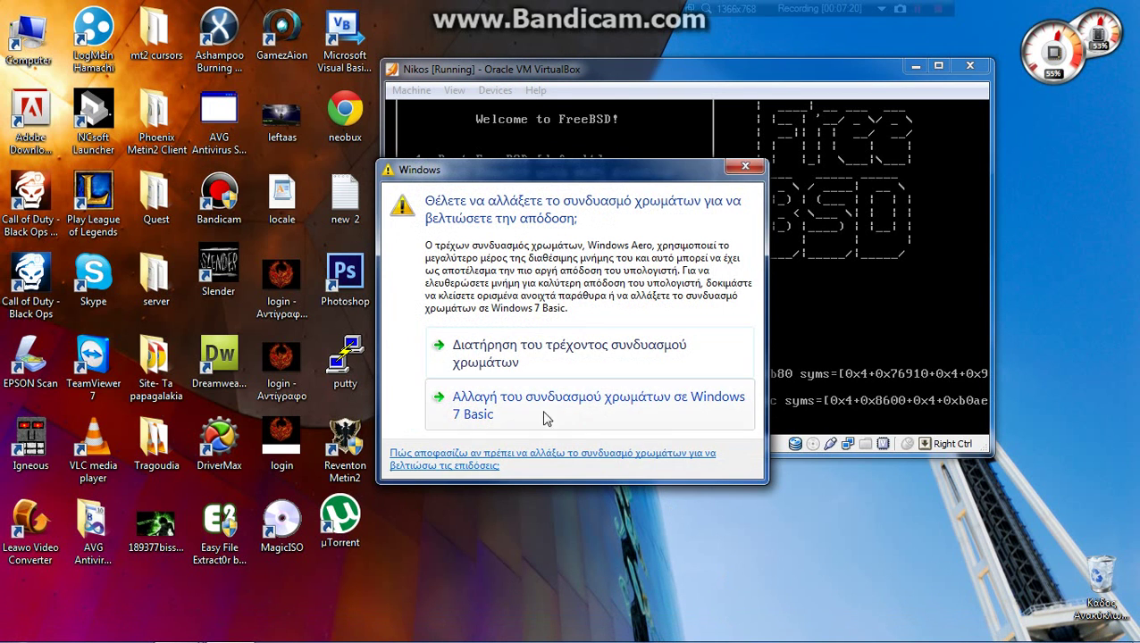
left_click(505, 411)
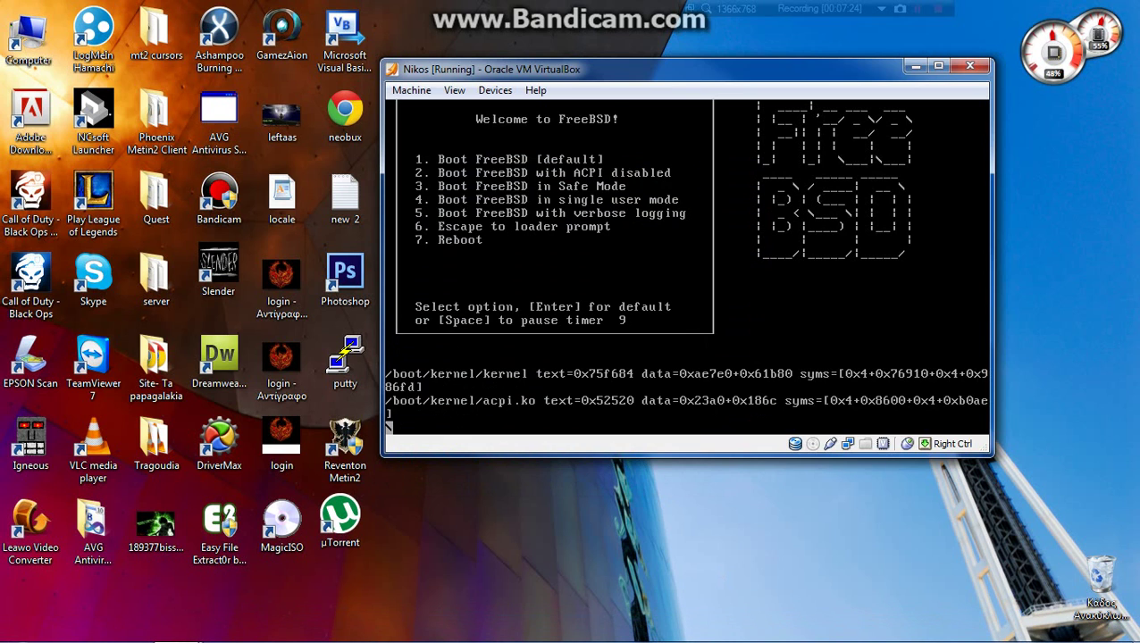
key("Control_R")
left_click(502, 407)
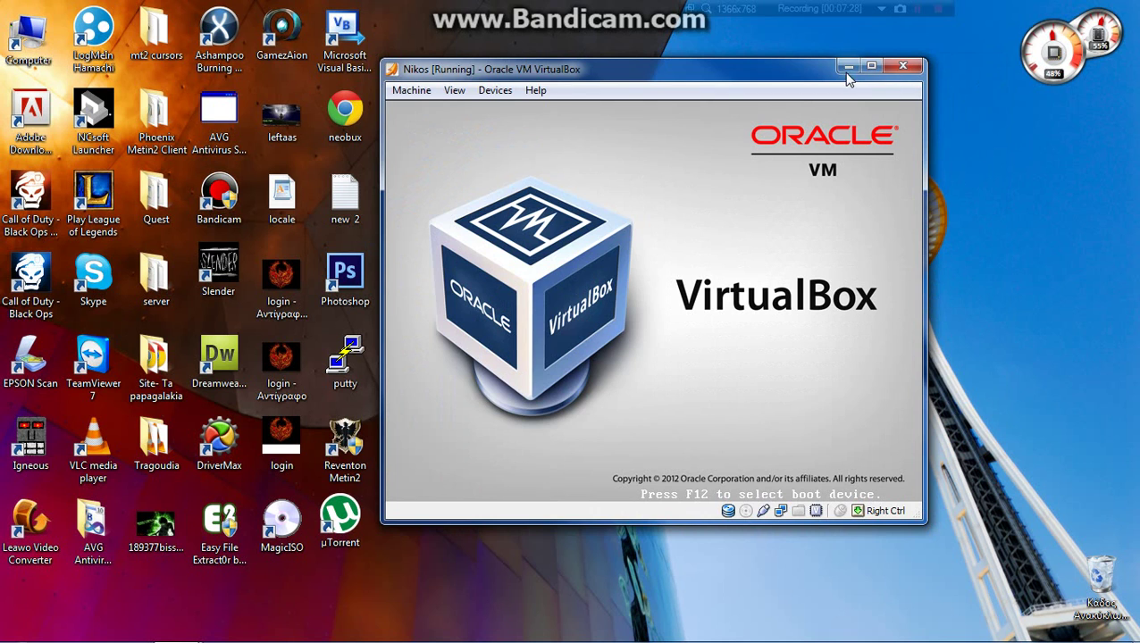
left_click(846, 66)
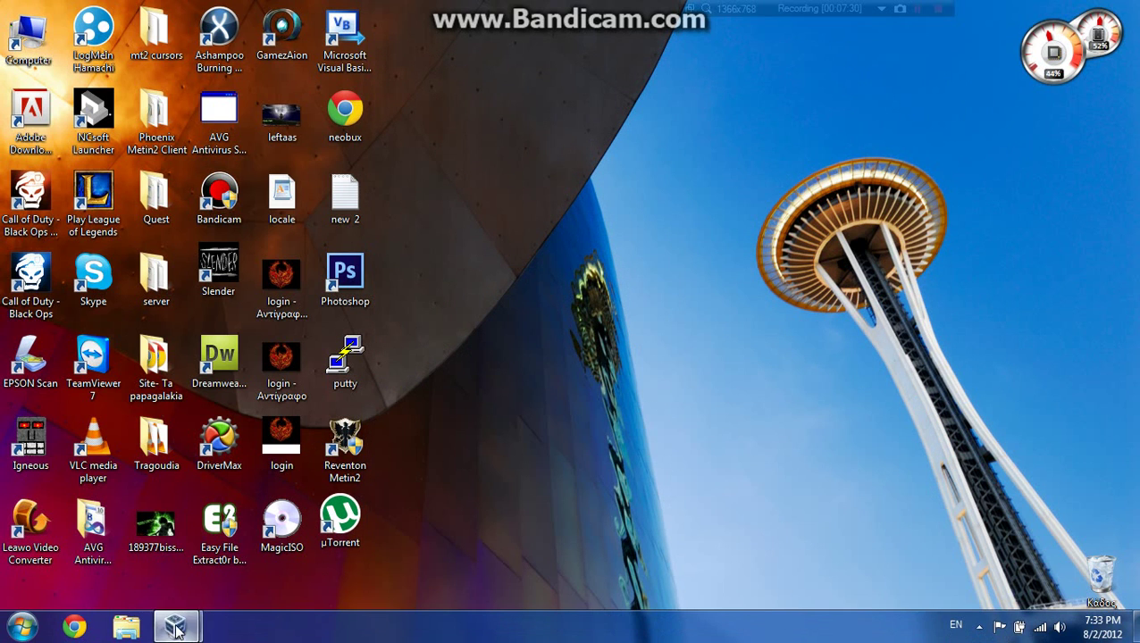
mouse_move(174, 625)
left_click(258, 571)
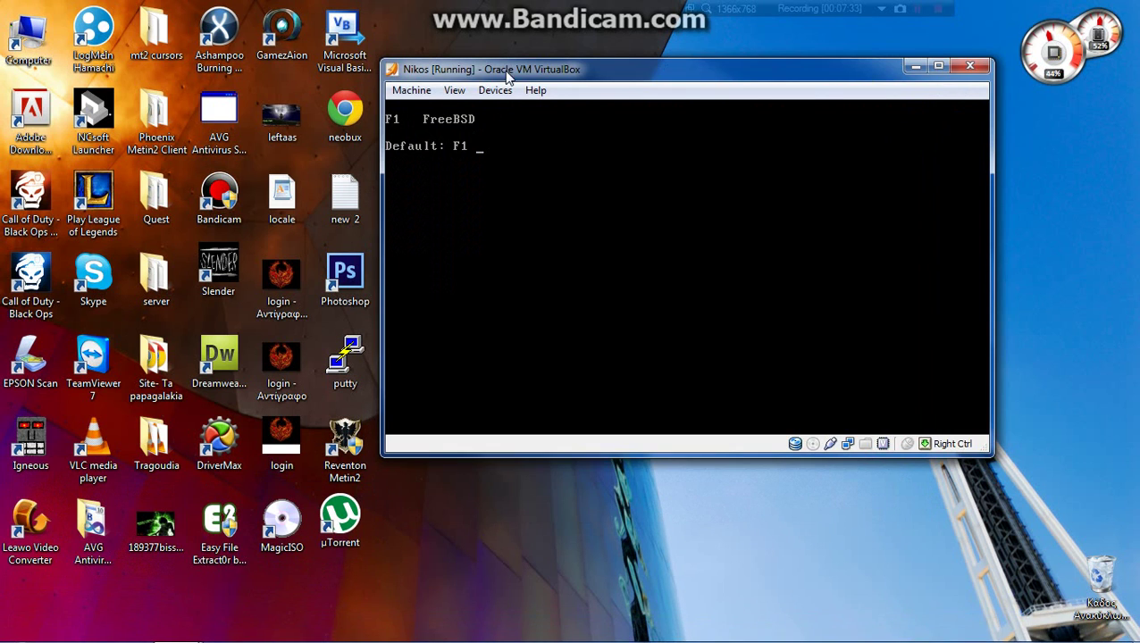
mouse_move(505, 72)
left_mouse_down()
mouse_move(516, 96)
mouse_move(516, 82)
left_mouse_up()
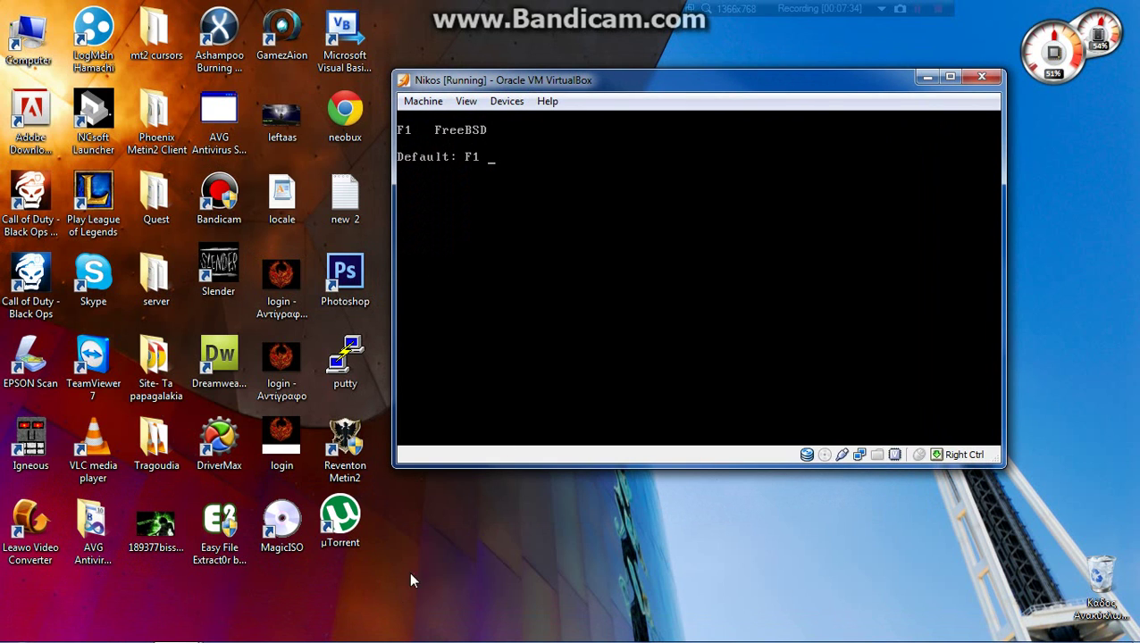
- Apply the Australian Landscapes by Ian Johnson theme in the Windows personalization settings and close them
right_click(453, 520)
left_click(462, 502)
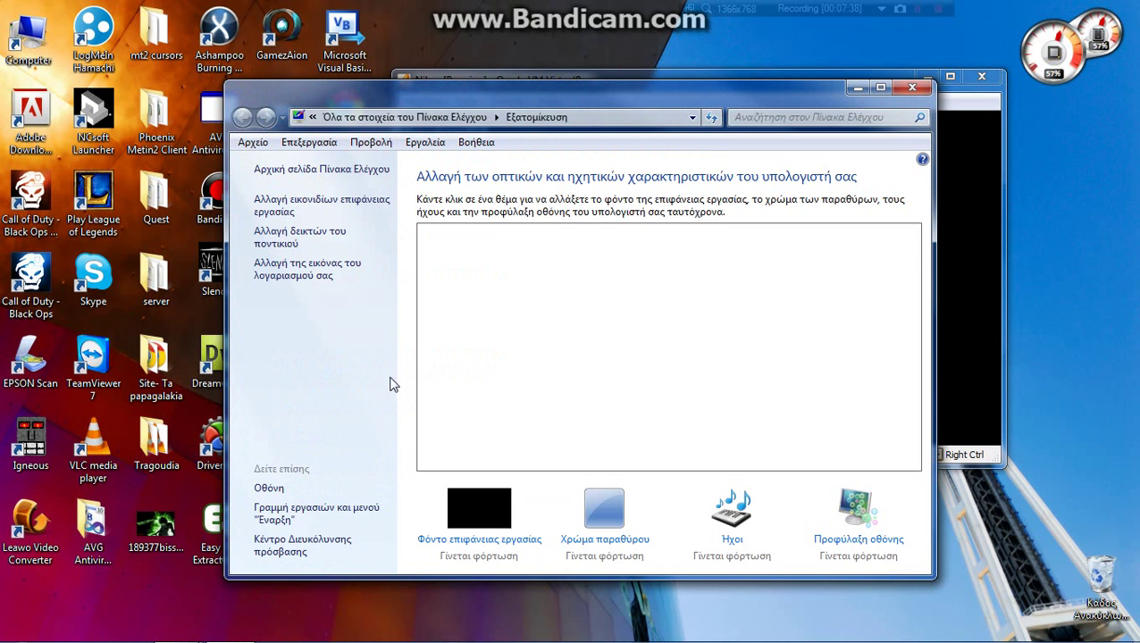
left_click(576, 268)
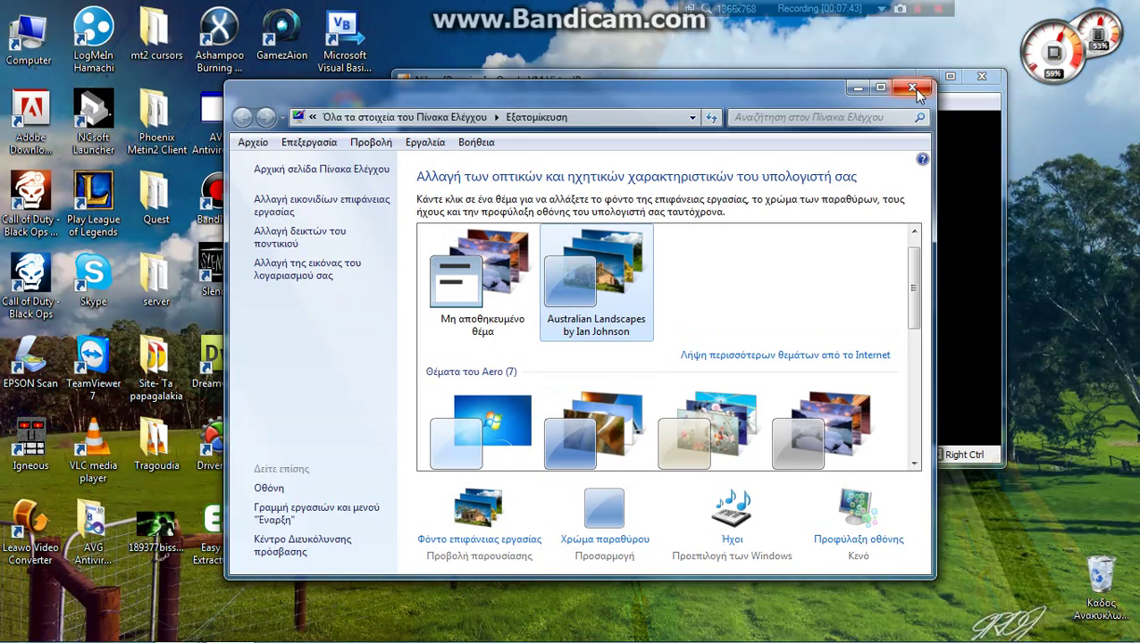
left_click(912, 87)
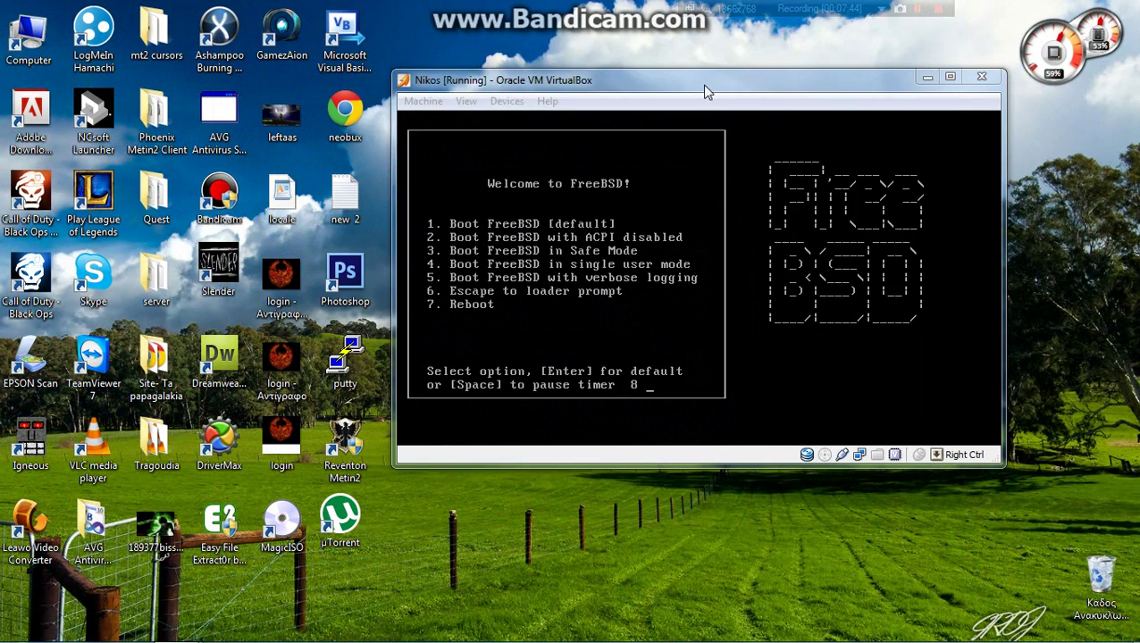
- Boot FreeBSD with the default option and log in as root, submitting the account password
left_click_drag(705, 91, 686, 72)
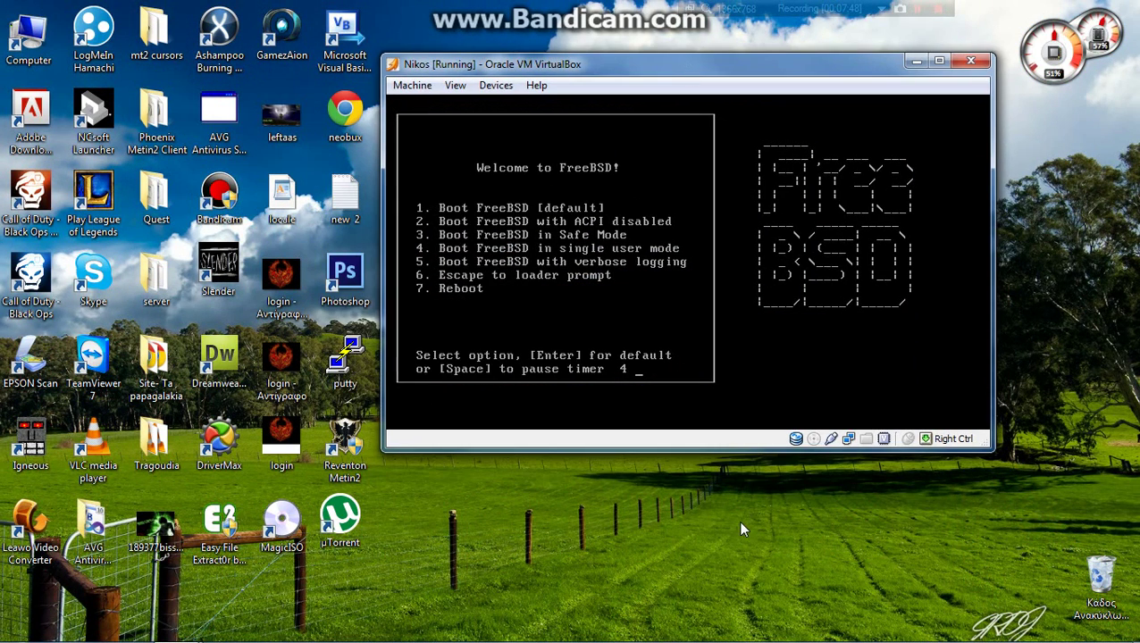
key("Return")
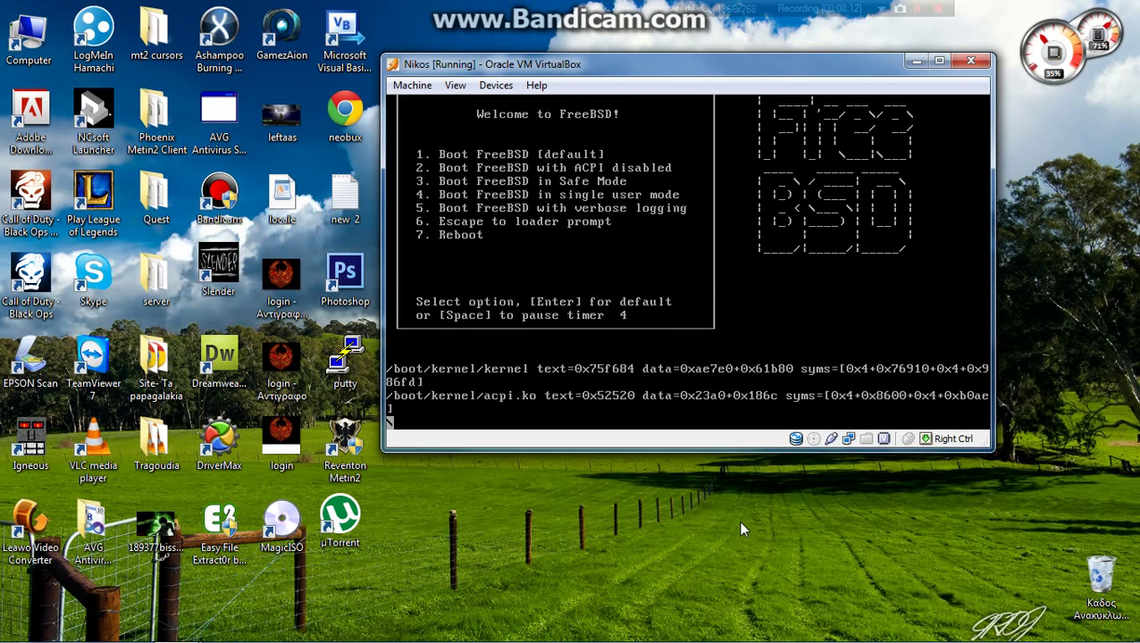
type("root")
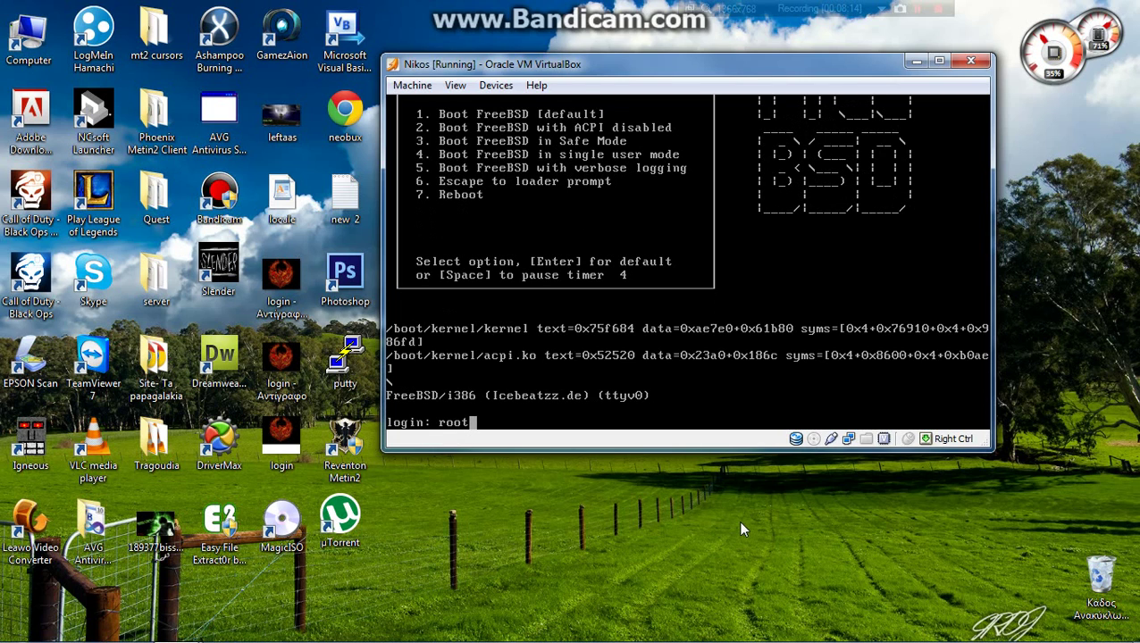
key("Return")
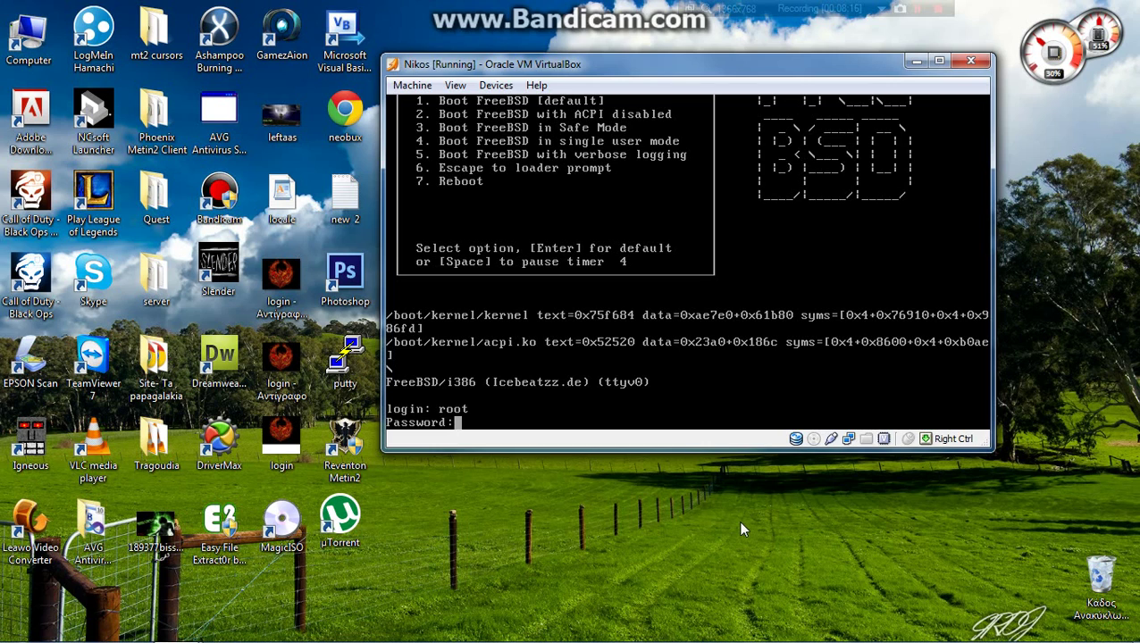
key("Return")
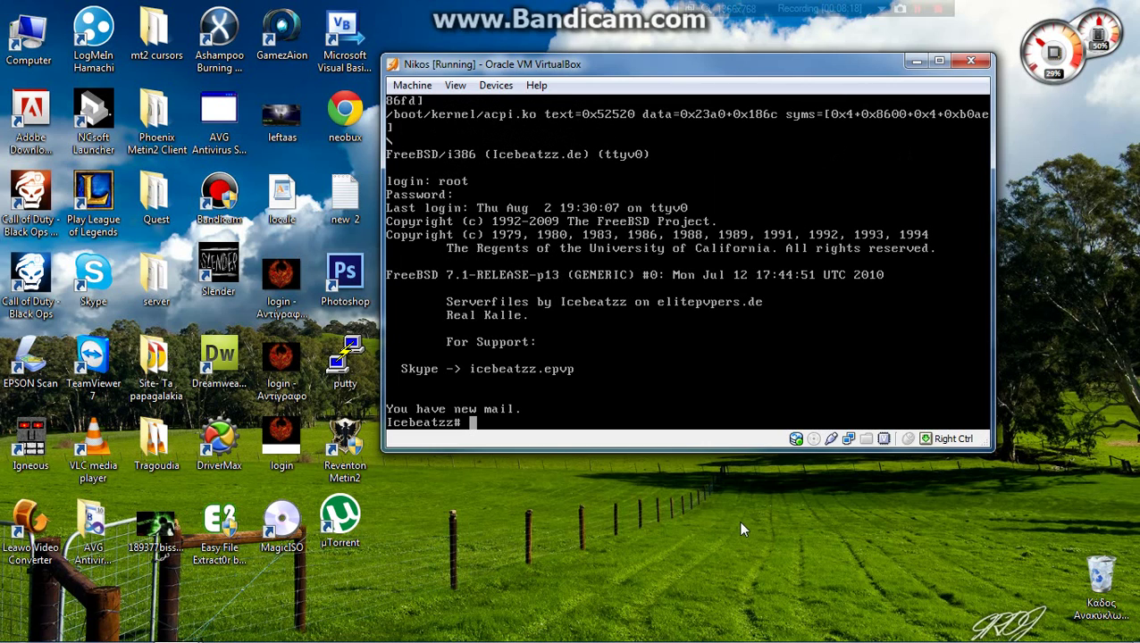
- Restart the network interfaces of the rebooted machine with /etc/rc.d/netif restart
type("/etc/rc.")
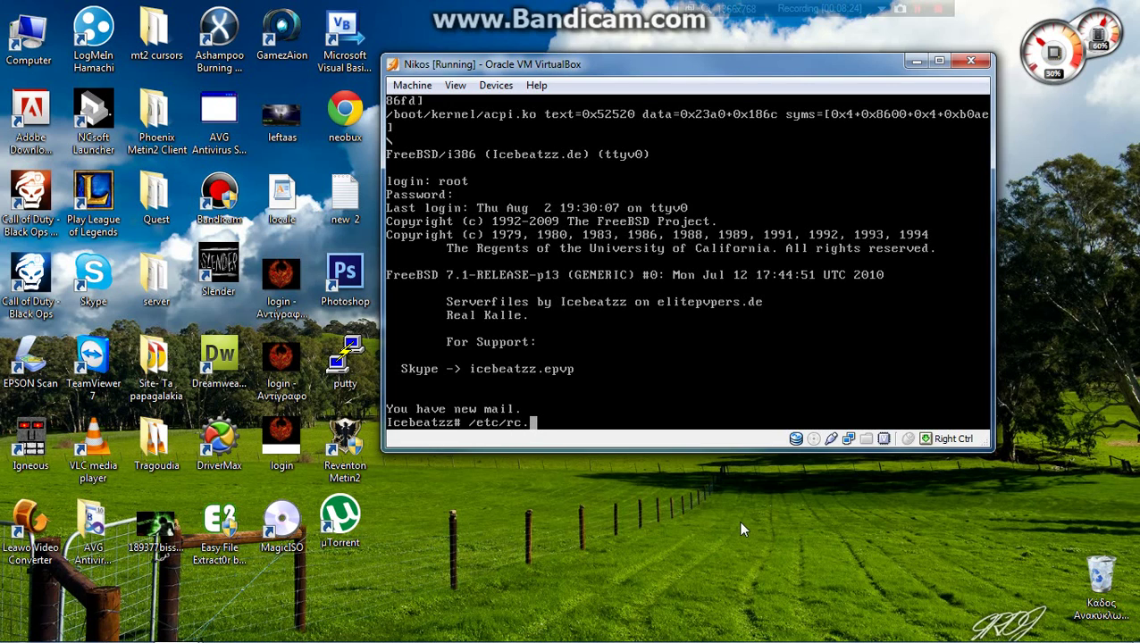
type("d/netif restart")
key("Return")
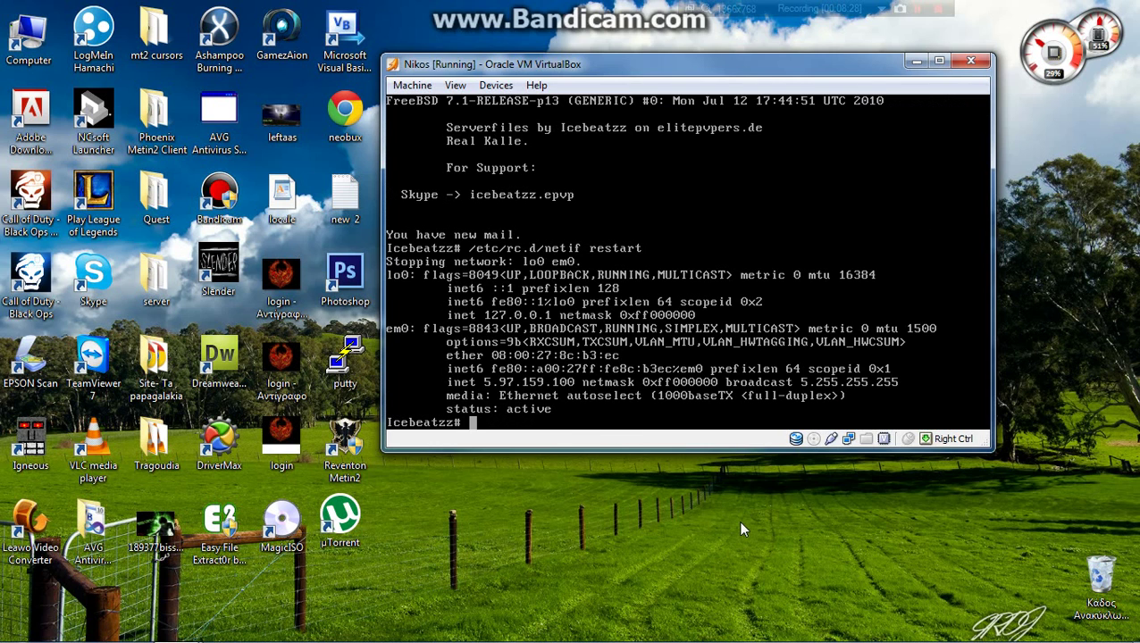
- Start FileZilla Client from the server folder on the desktop and open its Site Manager
left_click(916, 61)
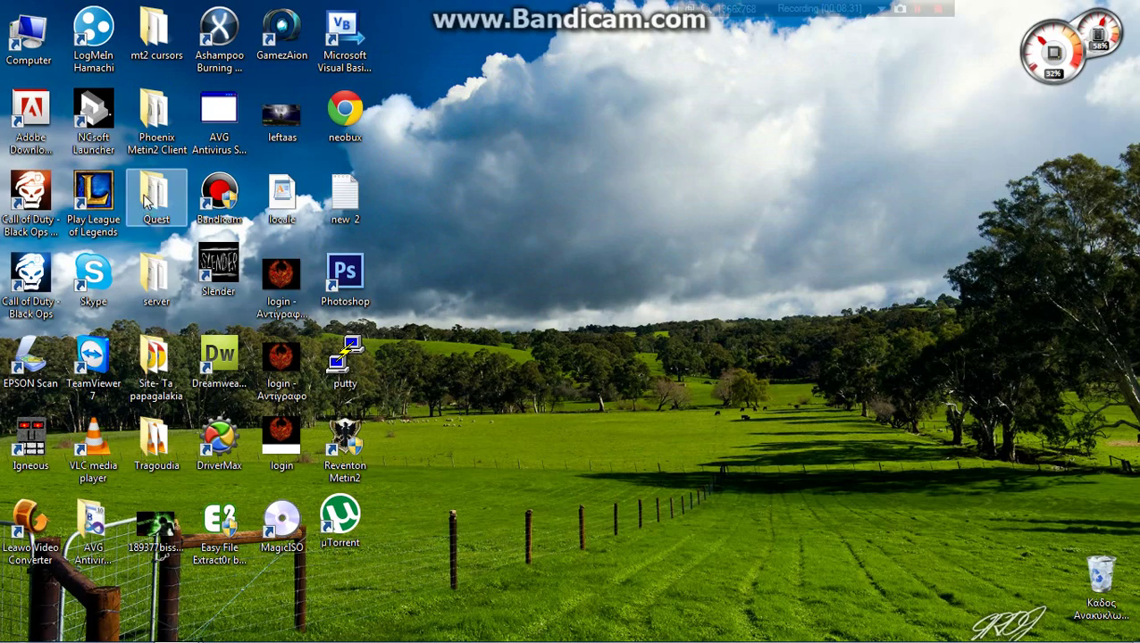
double_click(157, 276)
double_click(477, 505)
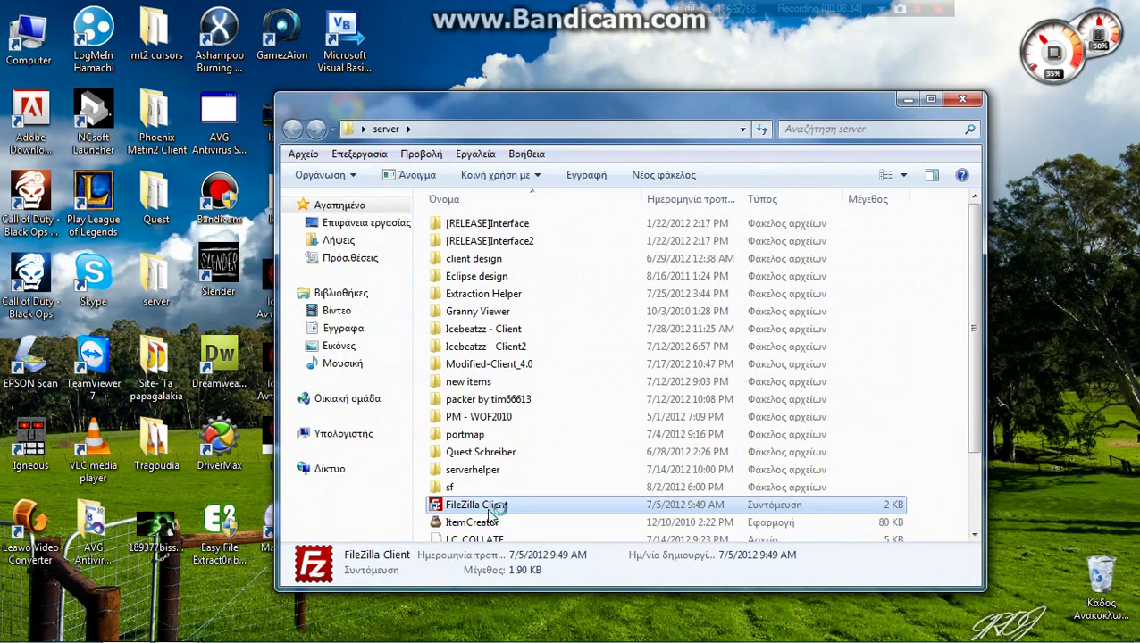
left_click(959, 100)
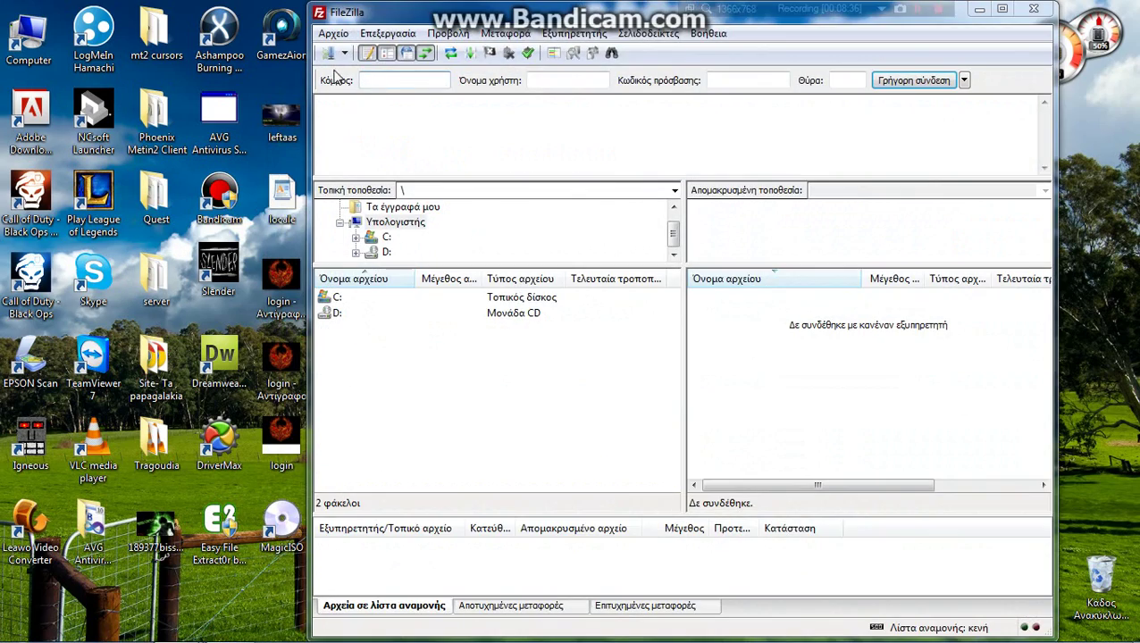
left_click(328, 53)
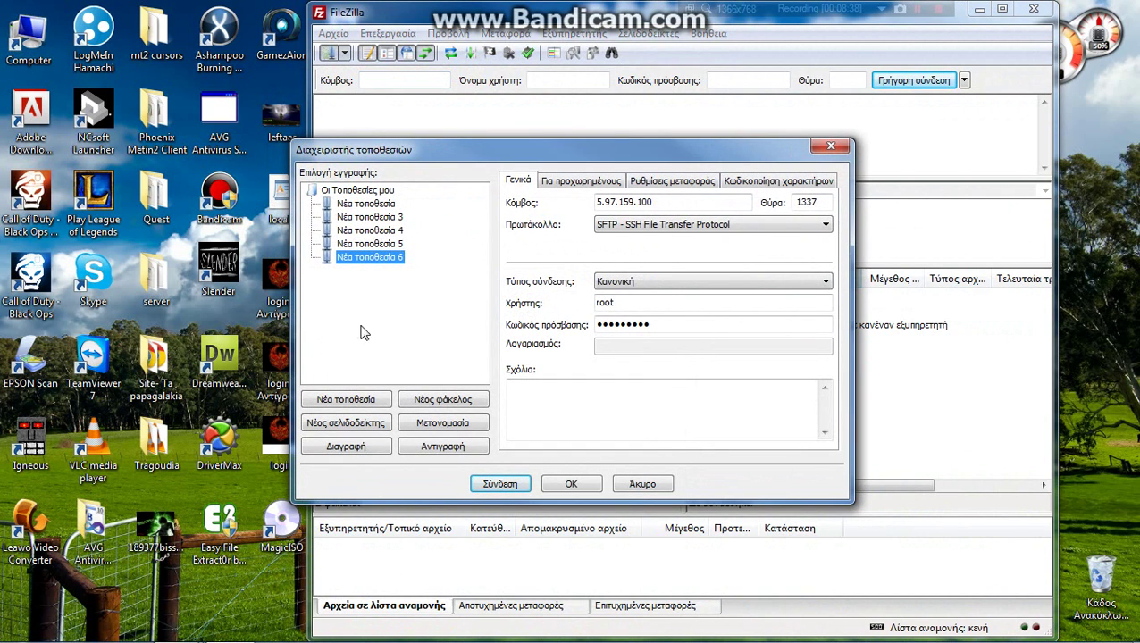
- Review the host, port, protocol, logon type and login fields of the site entry Νέα τοποθεσία 6 and connect to it
key("Tab")
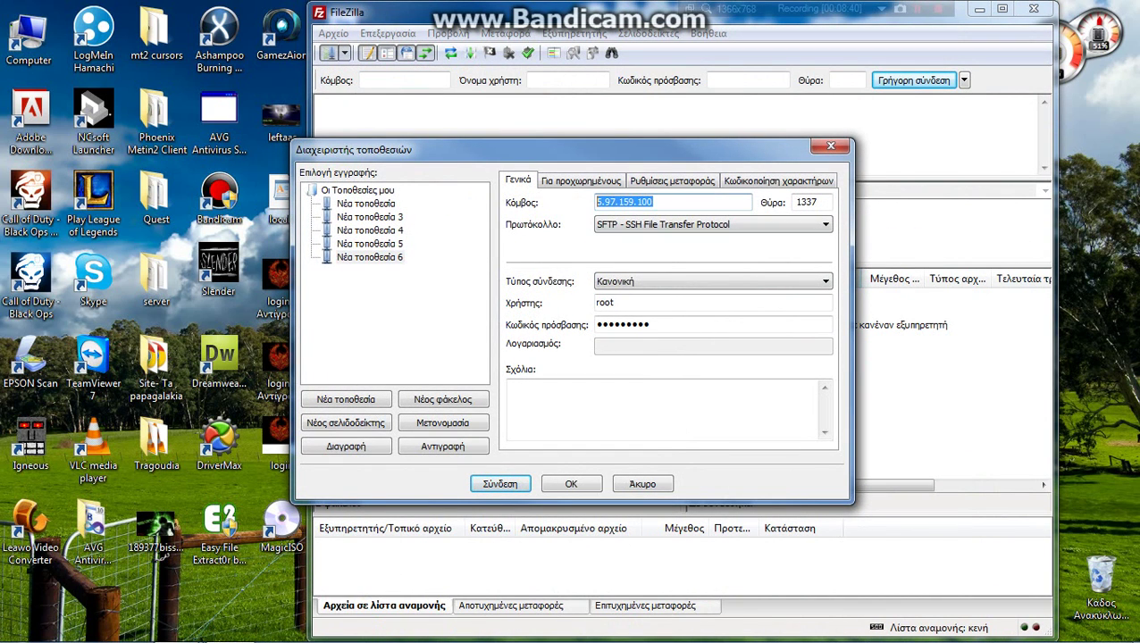
key("Tab")
key("Tab")
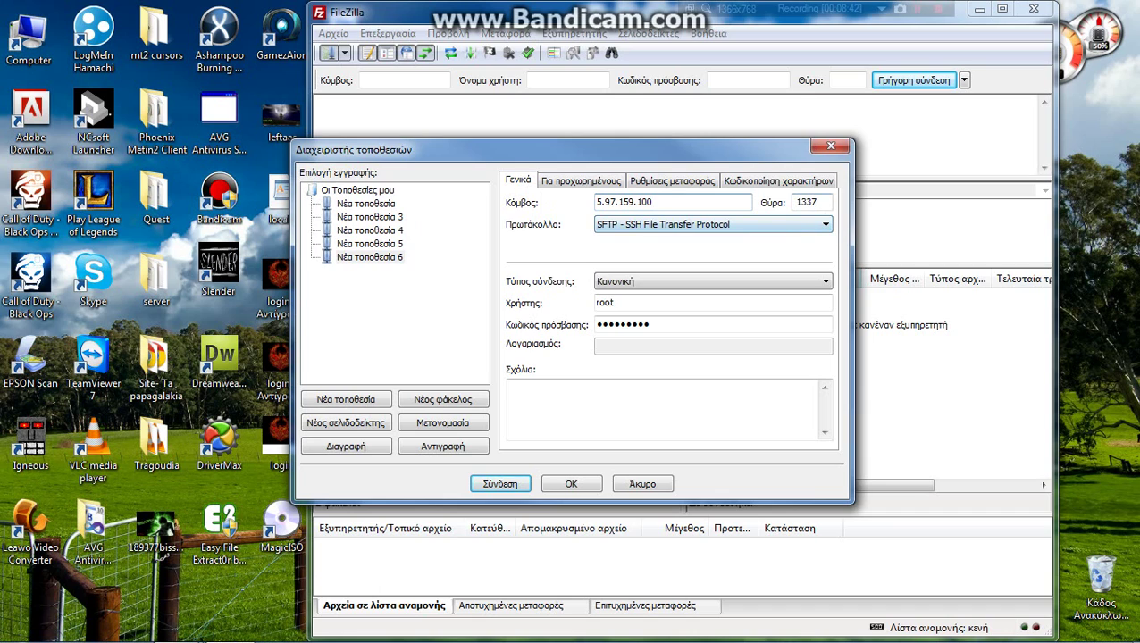
key("Tab")
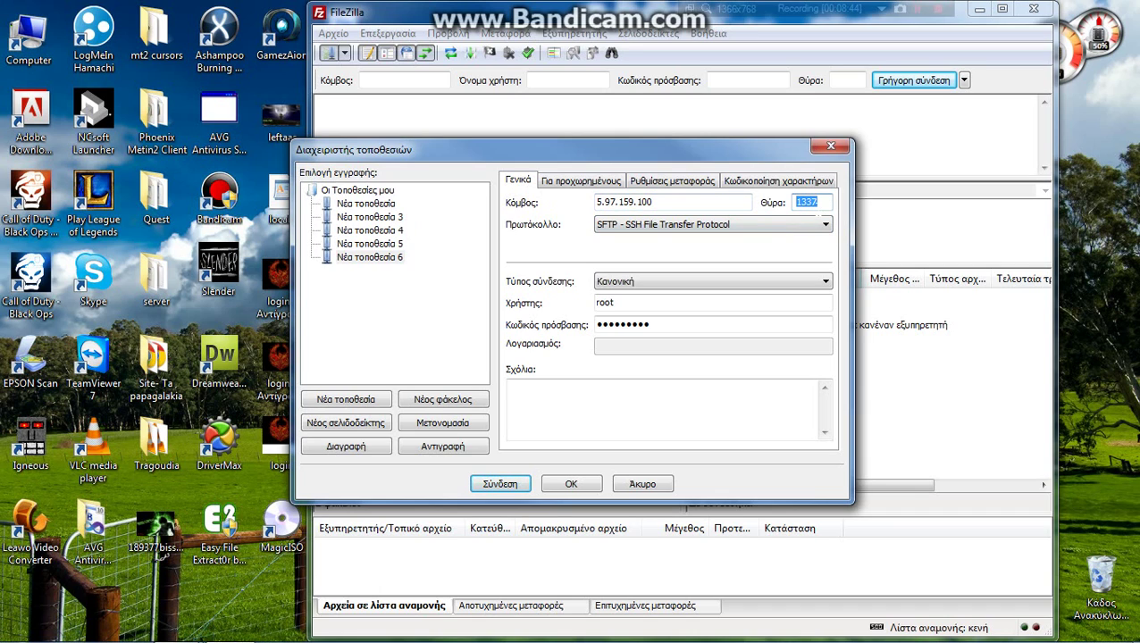
left_click(816, 206)
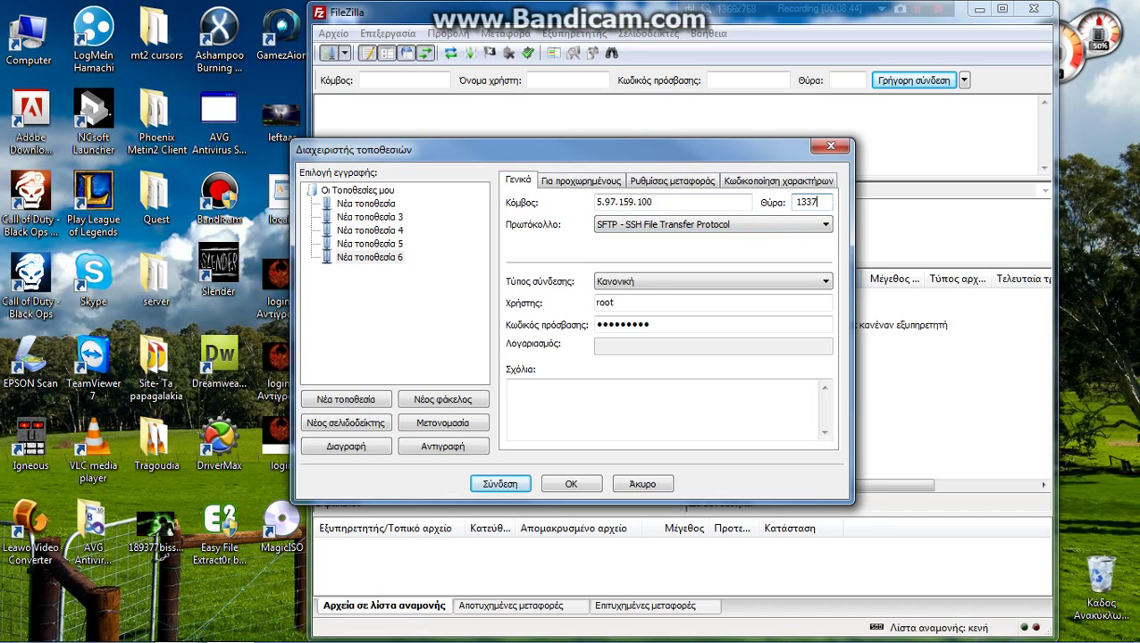
left_click(621, 284)
left_click(621, 295)
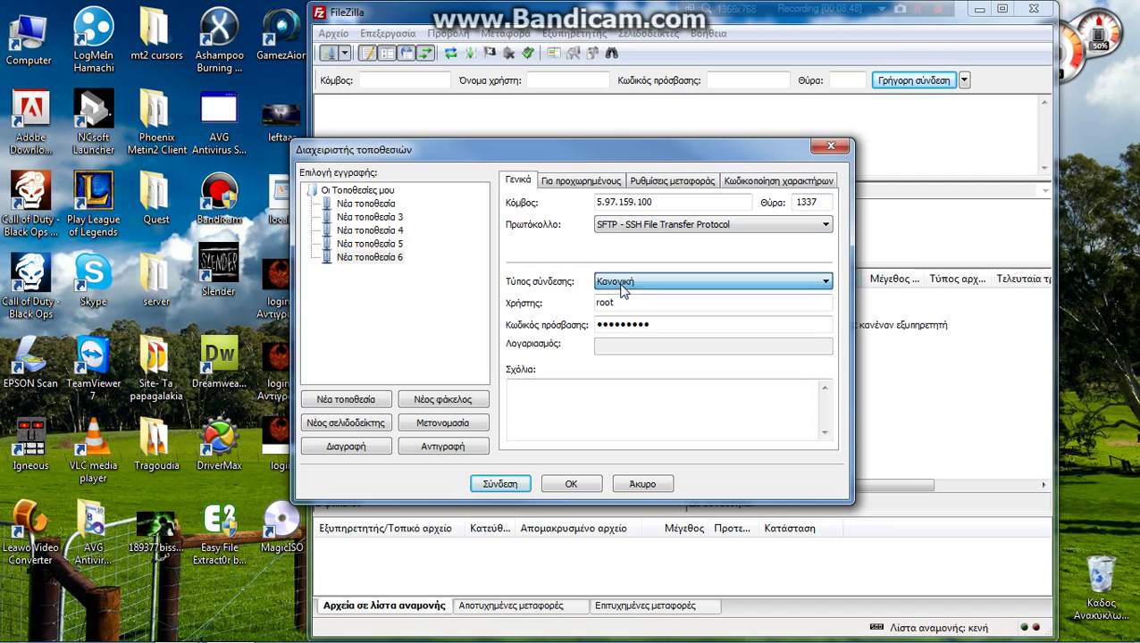
left_click(625, 227)
left_click(625, 238)
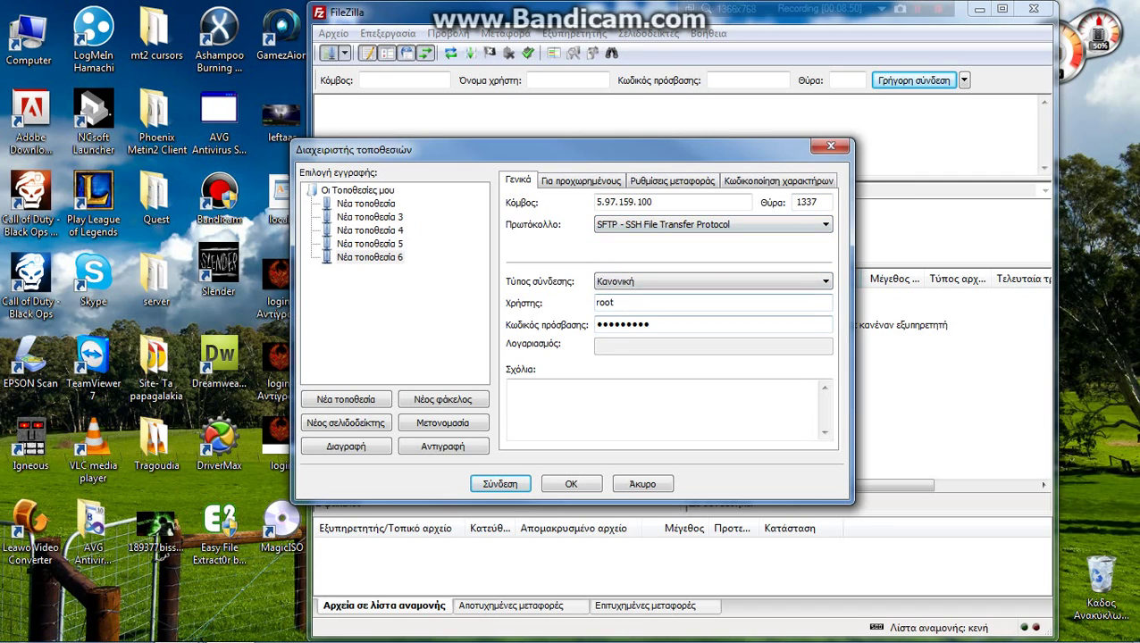
left_click(643, 323)
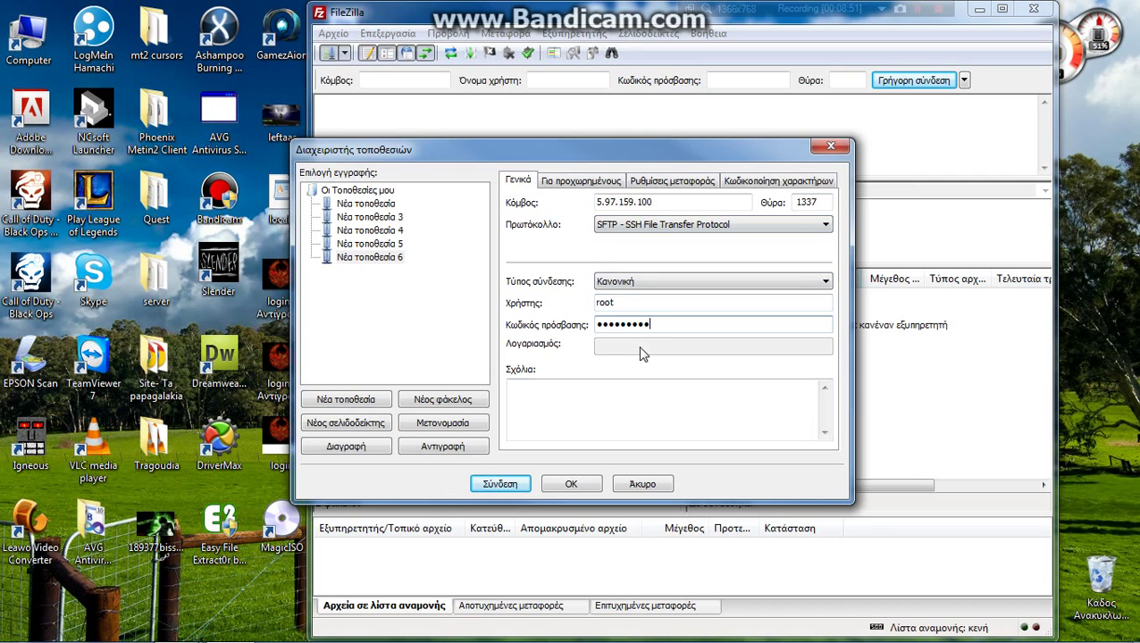
left_click(497, 484)
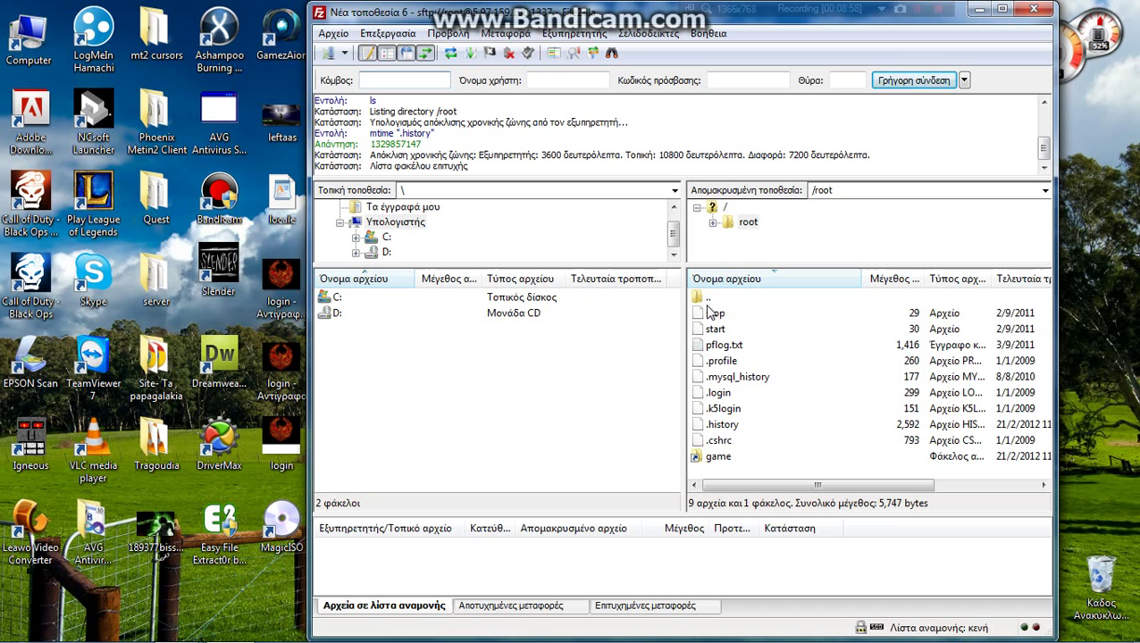
- Open the channel1 folder inside the remote game directory
double_click(718, 456)
scroll(710, 424, "down", 1)
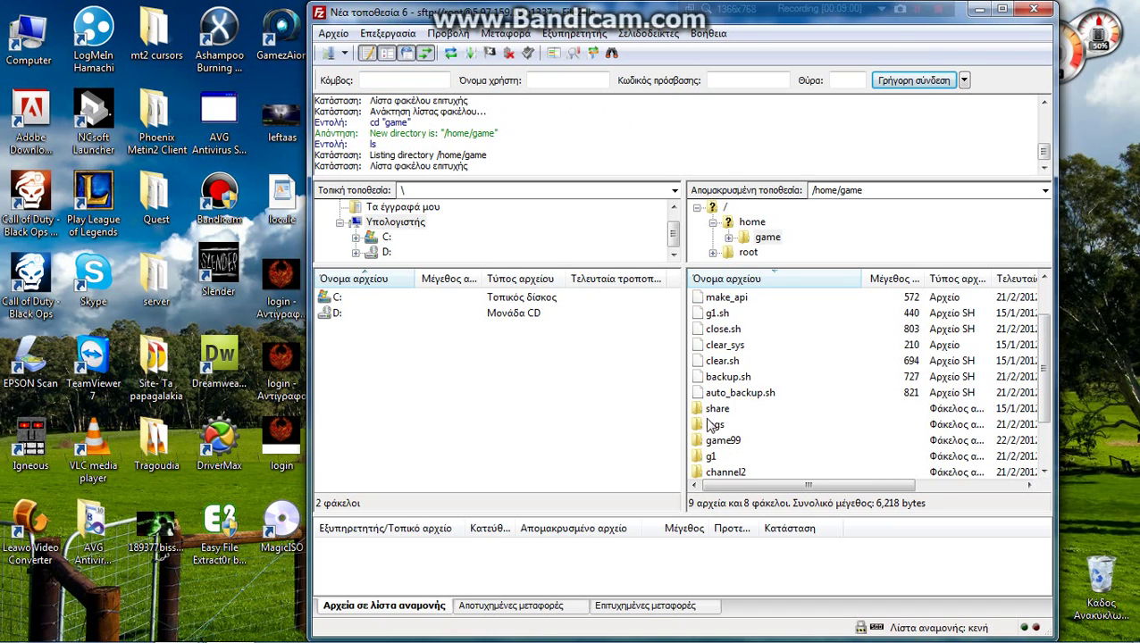
scroll(710, 424, "up", 1)
scroll(719, 415, "down", 3)
double_click(722, 408)
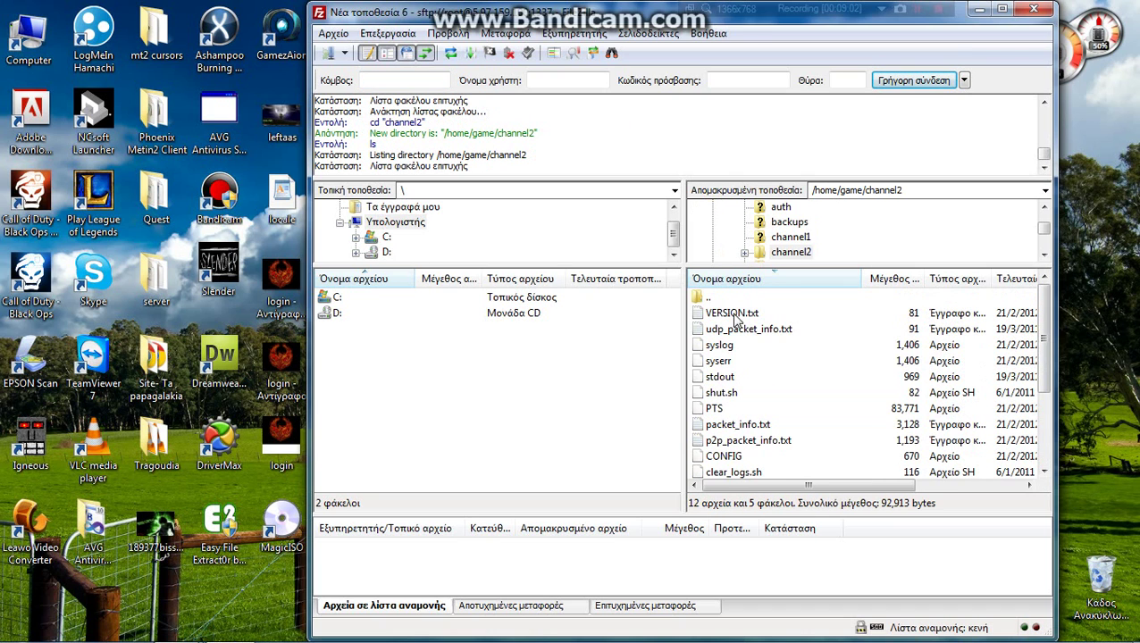
double_click(710, 297)
scroll(710, 451, "down", 3)
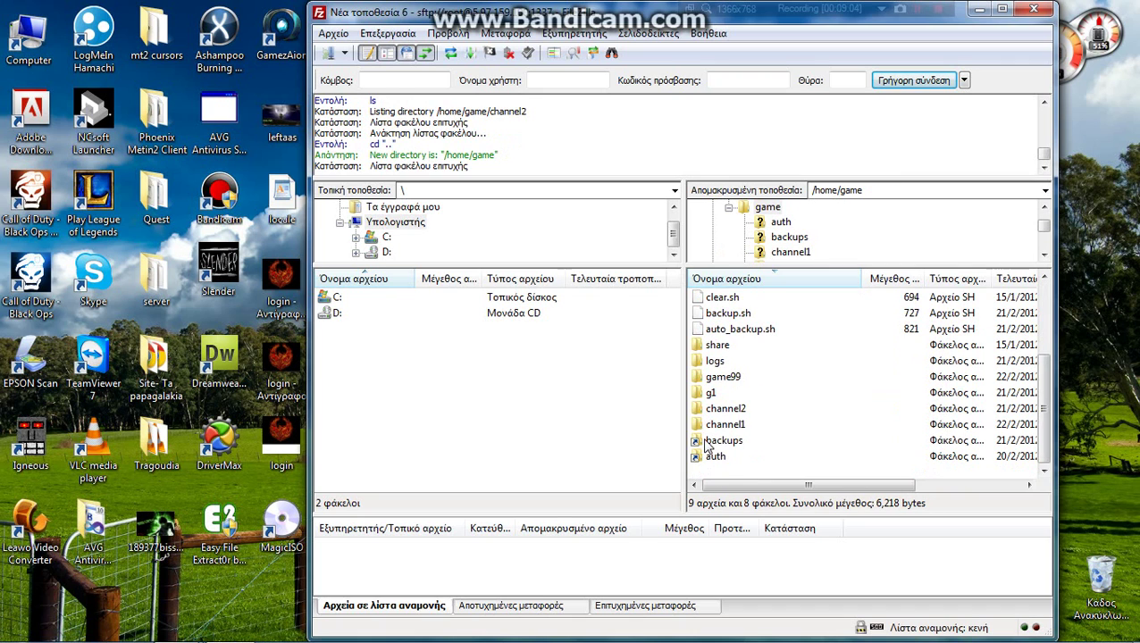
double_click(728, 425)
scroll(736, 397, "down", 3)
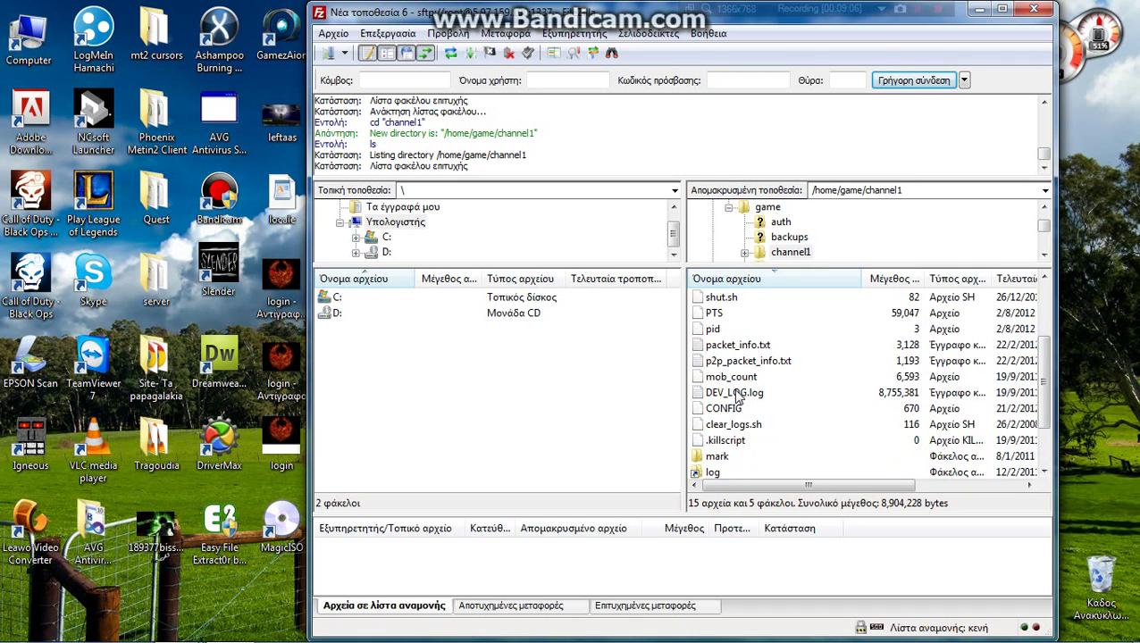
- Open the CONFIG file of channel1 for viewing and editing
scroll(737, 397, "up", 2)
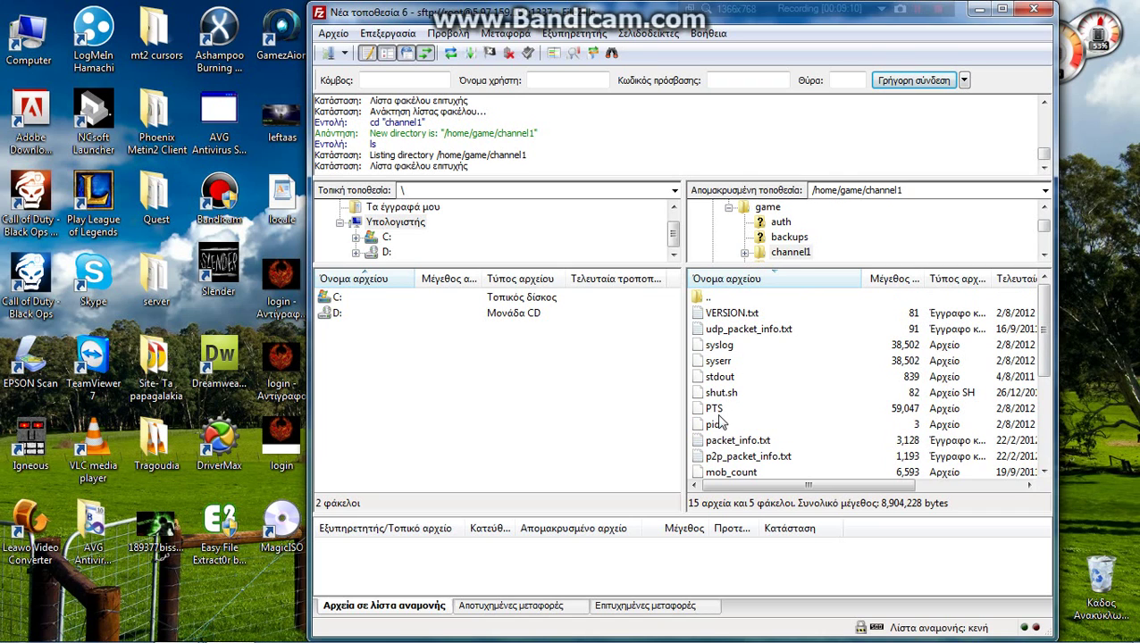
scroll(719, 422, "down", 3)
left_click(716, 362)
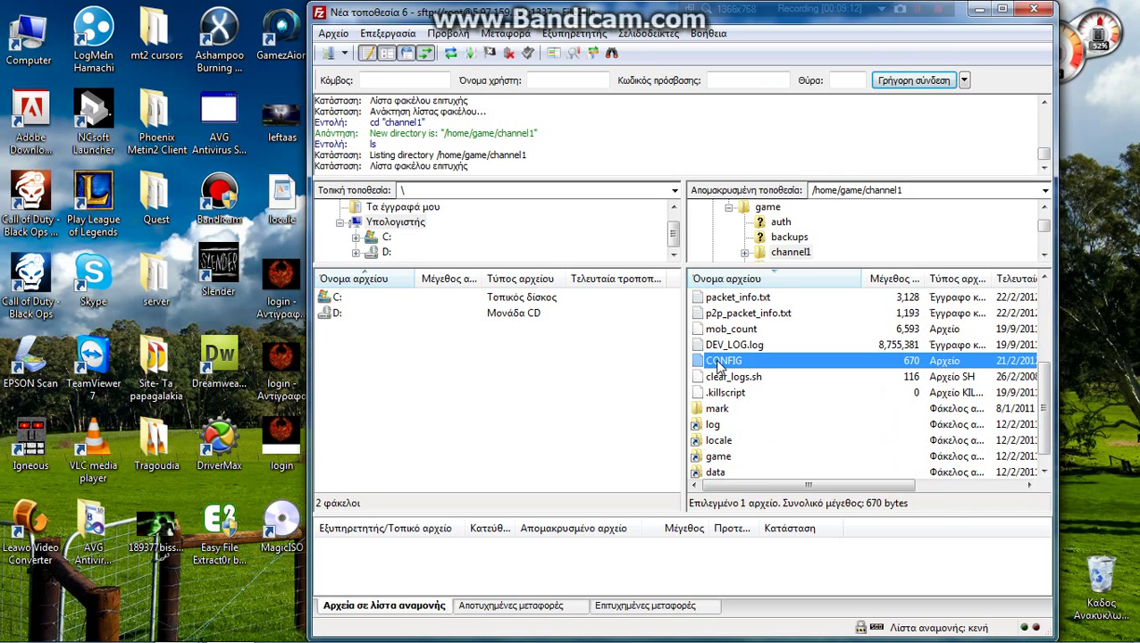
right_click(716, 364)
left_click(741, 409)
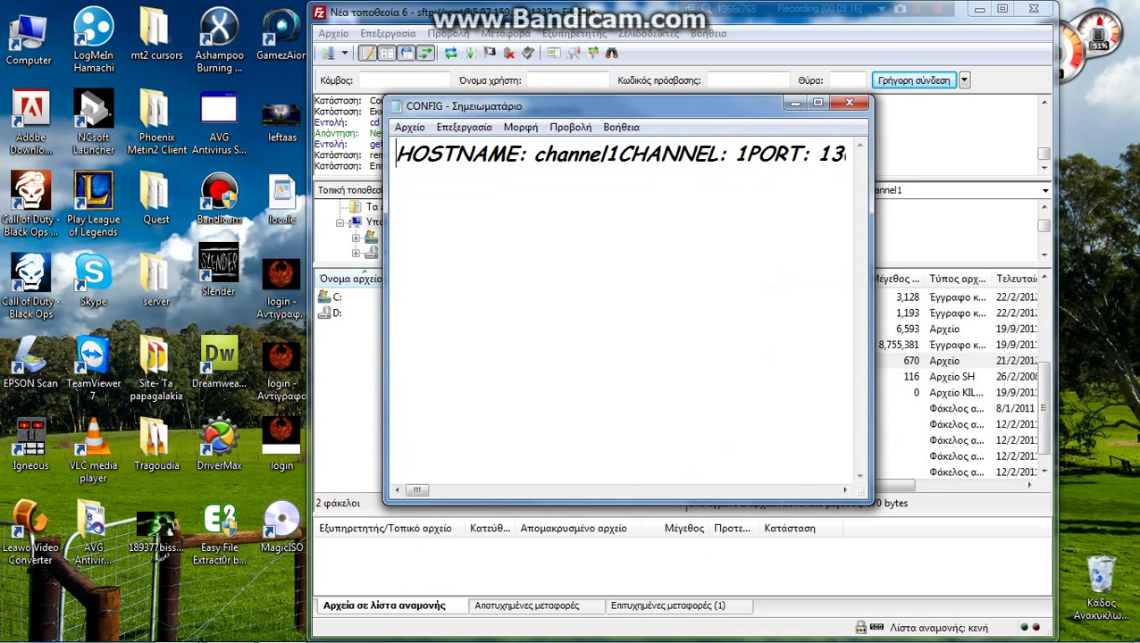
- Set MAX_LEVEL to 250 in channel1's CONFIG file, then save it and upload the changed file to the server
left_click_drag(426, 489, 475, 490)
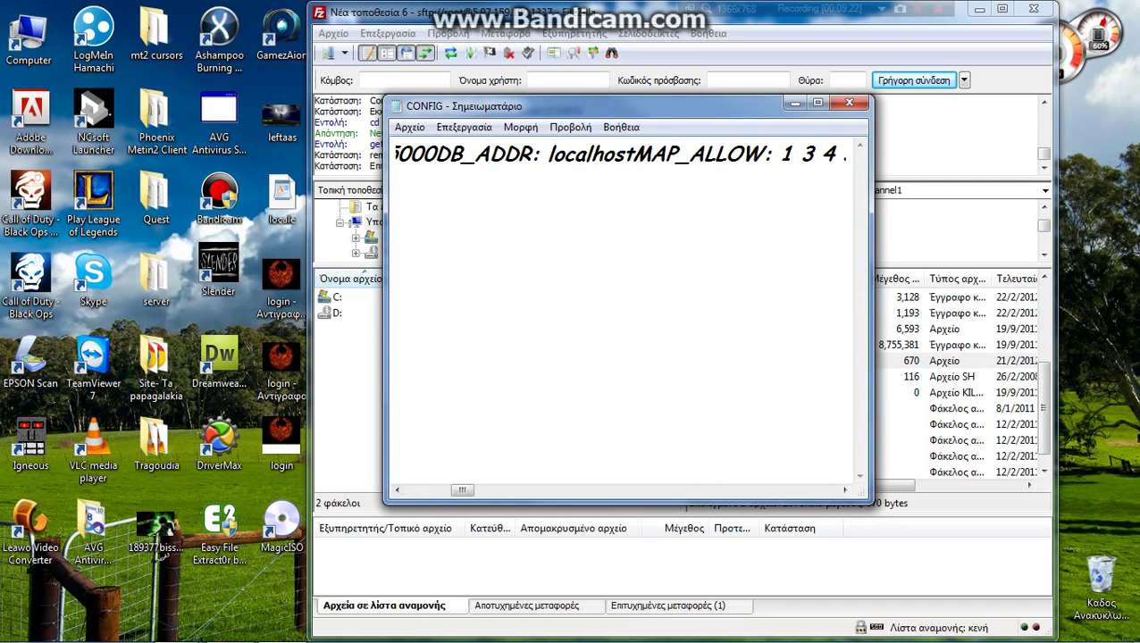
left_click_drag(459, 490, 786, 432)
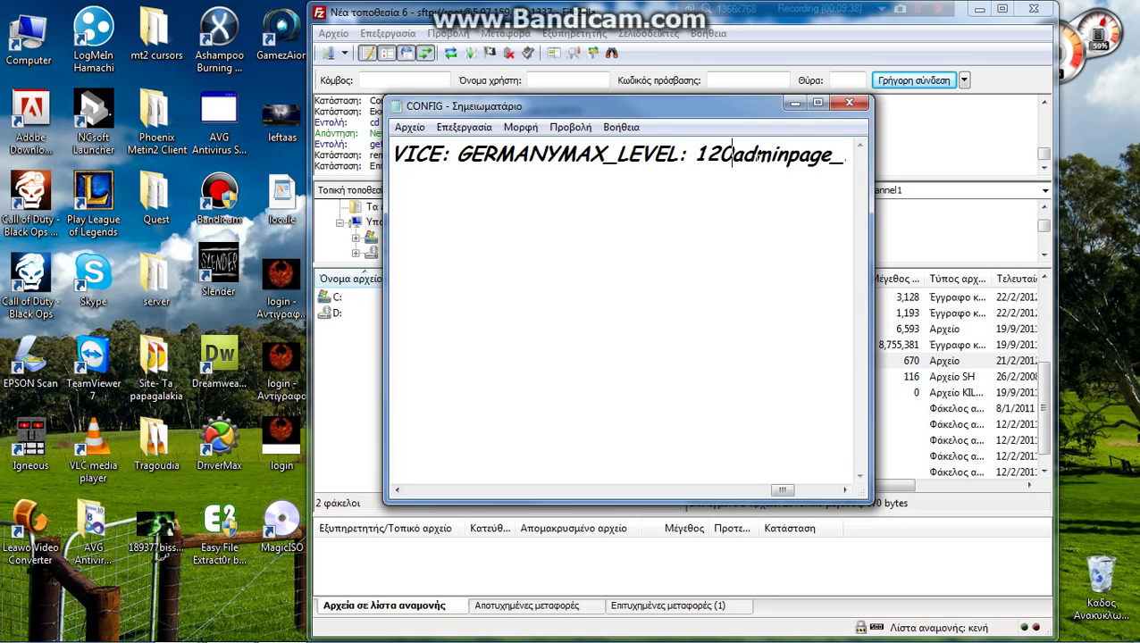
key("BackSpace")
key("BackSpace")
key("BackSpace")
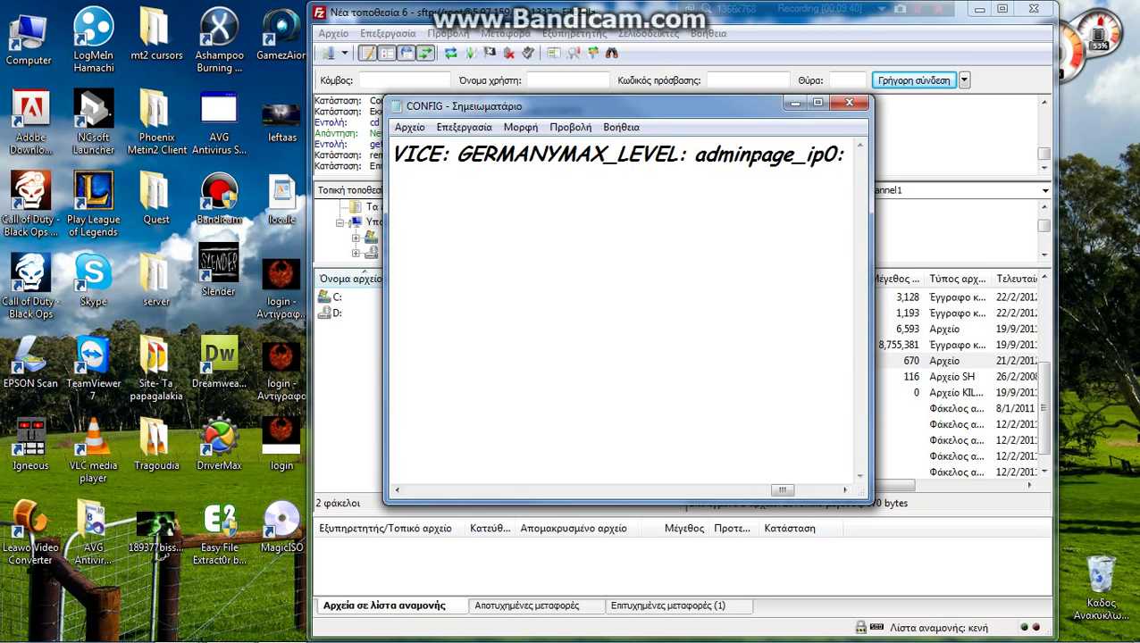
type("250")
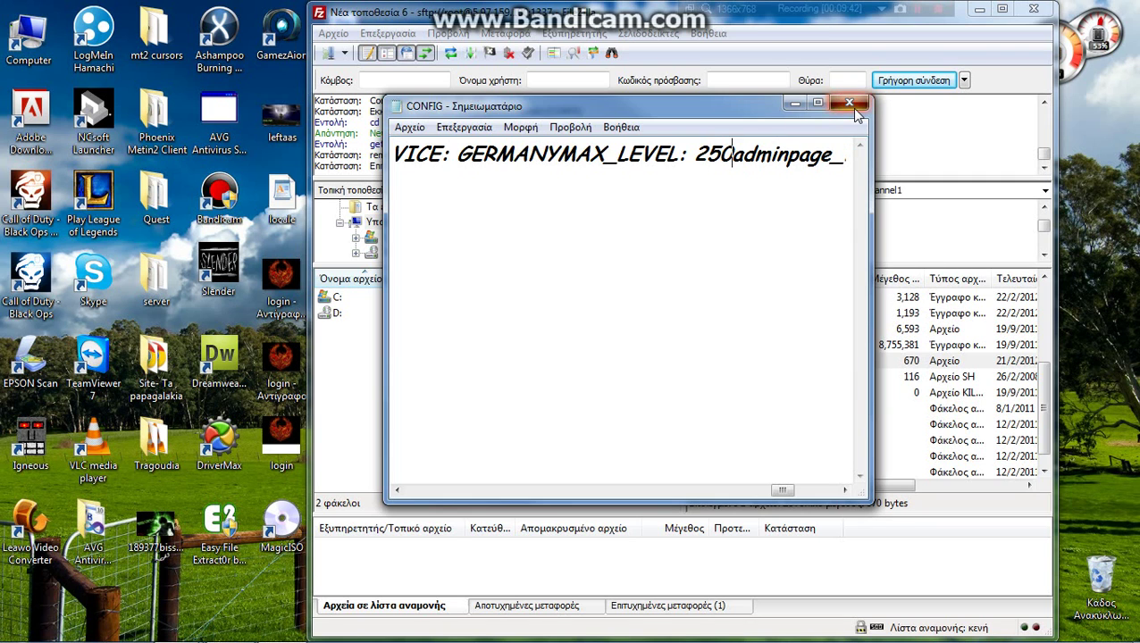
left_click(849, 104)
left_click(464, 366)
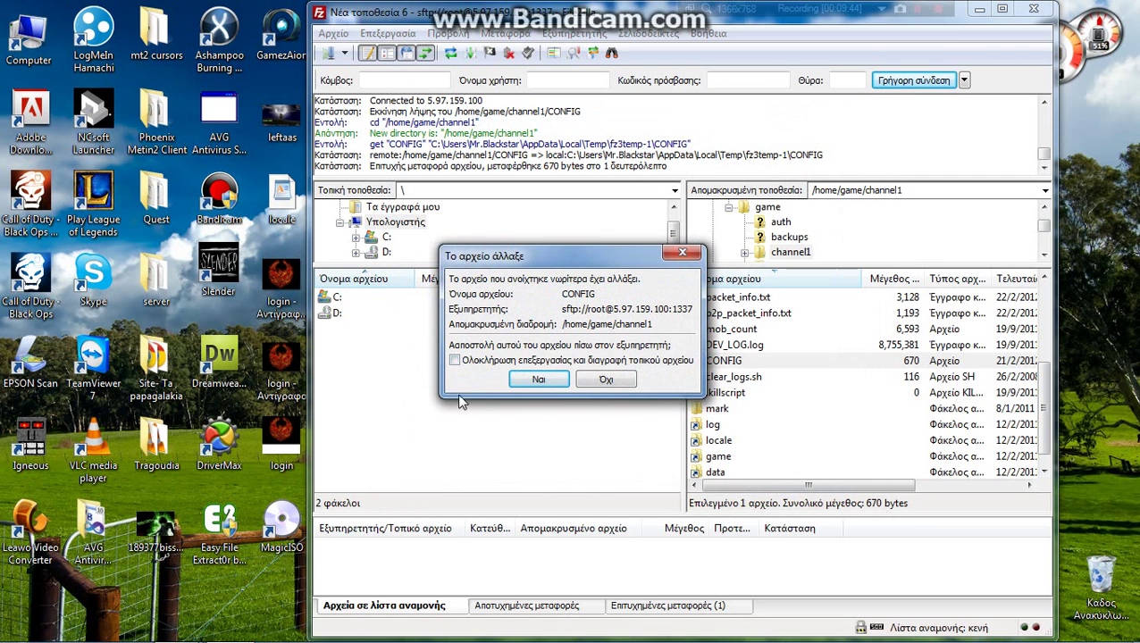
left_click(538, 378)
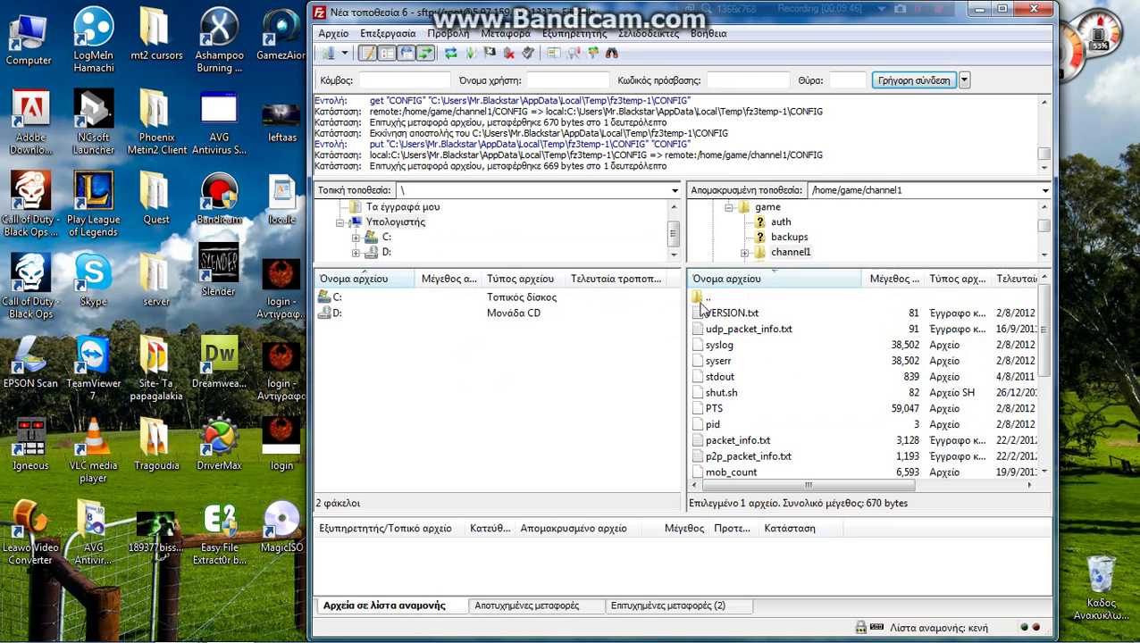
- Reopen the local copy of channel1's CONFIG file and check the entries near the end of its text
double_click(704, 298)
scroll(702, 439, "down", 3)
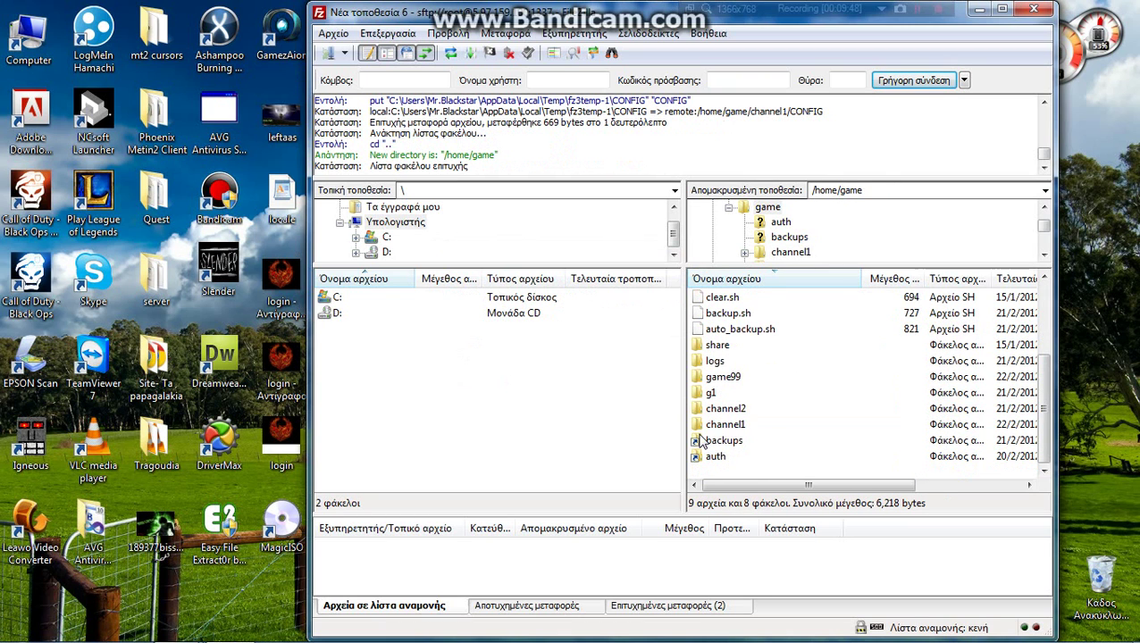
double_click(725, 425)
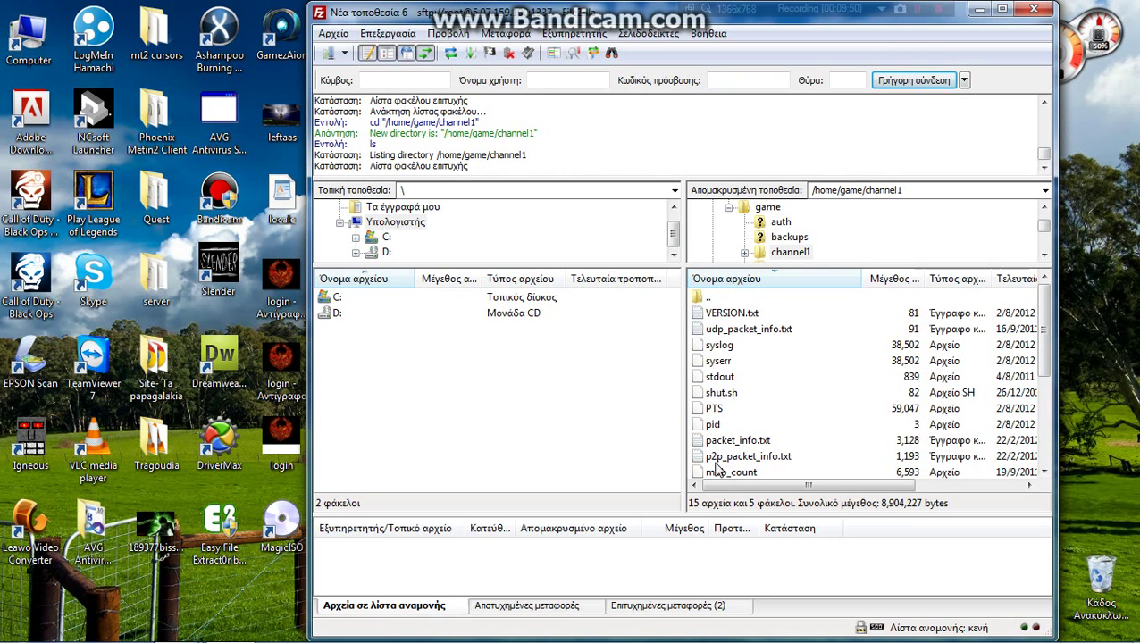
scroll(730, 438, "down", 2)
right_click(732, 409)
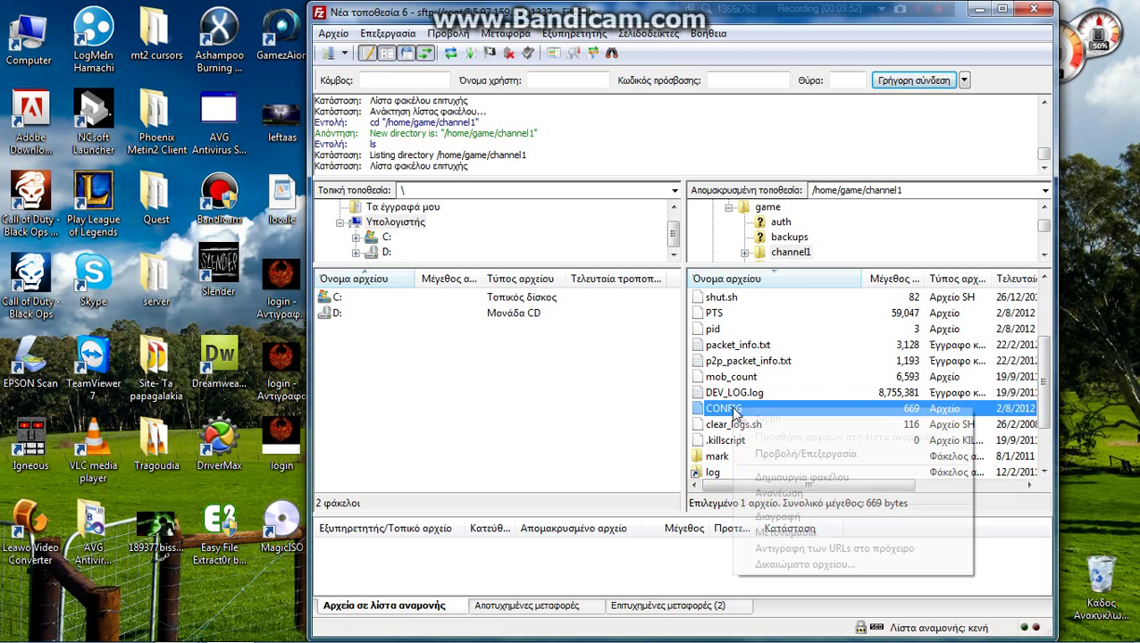
left_click(759, 454)
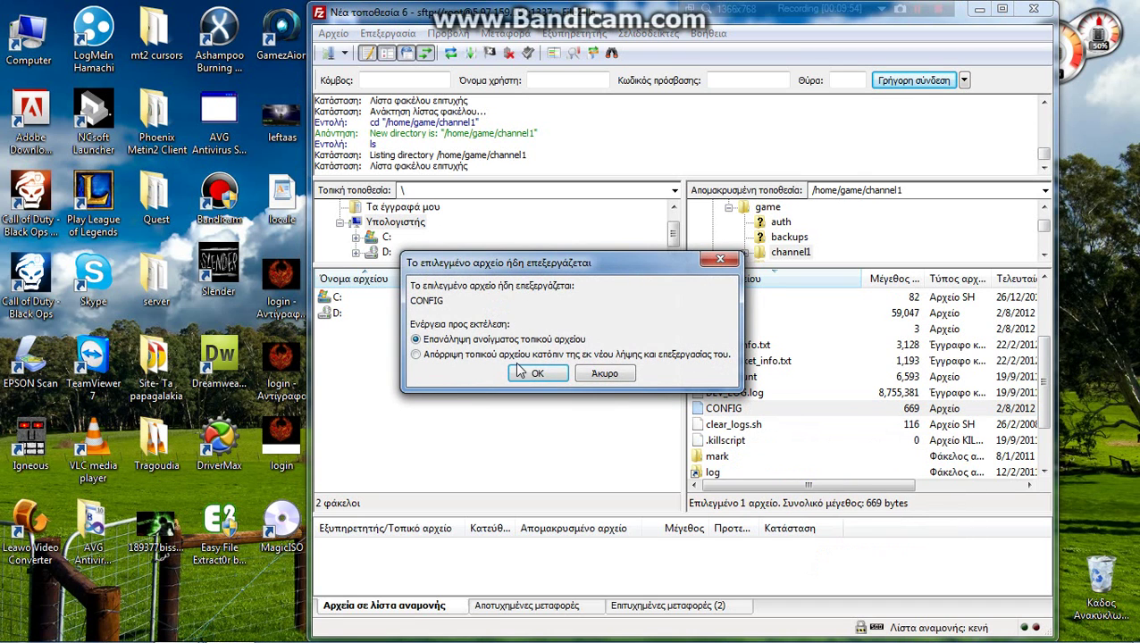
left_click(522, 372)
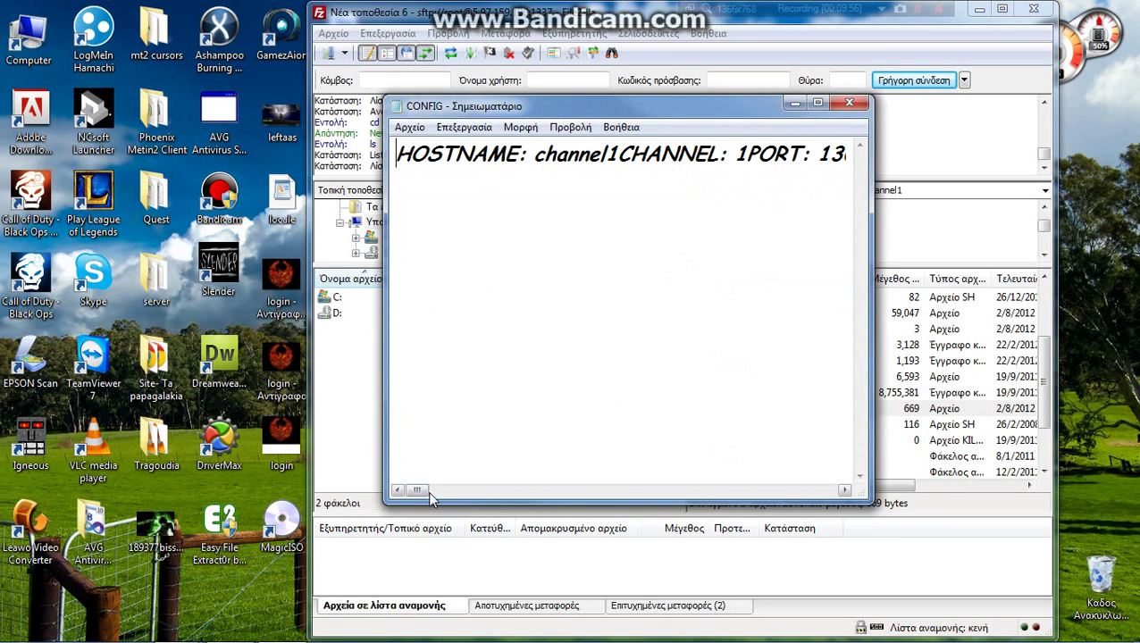
left_click_drag(430, 493, 819, 501)
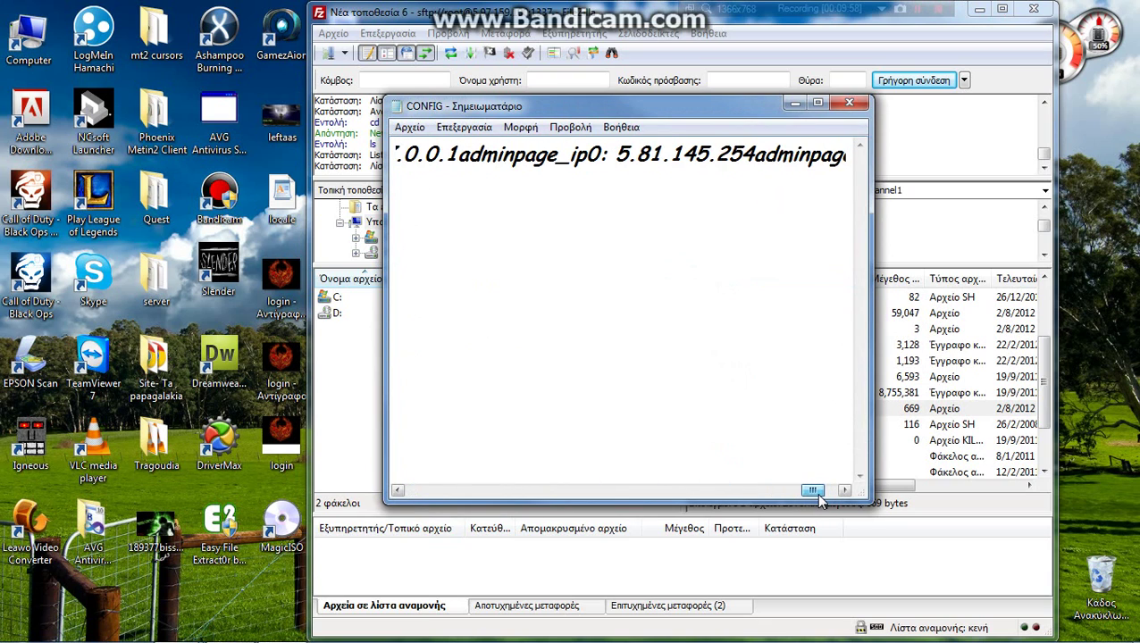